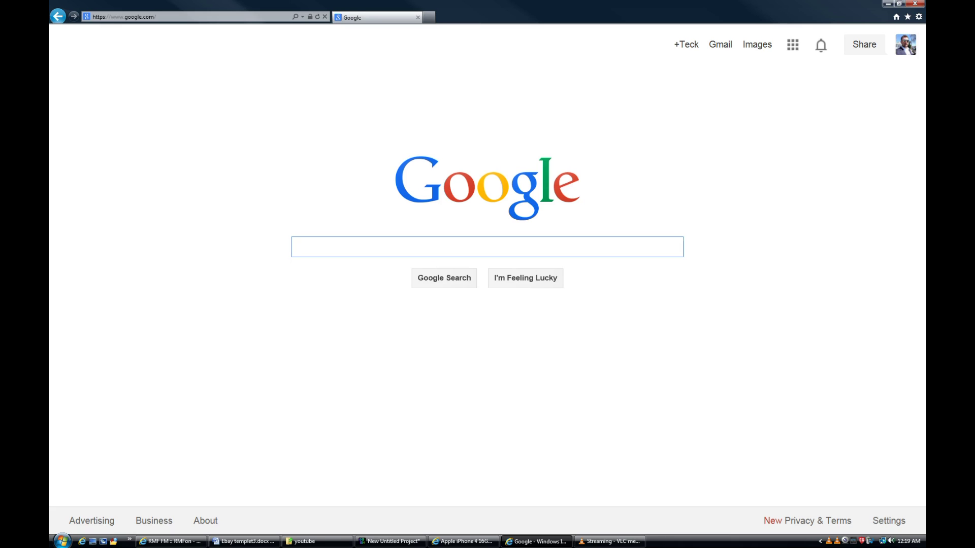
click(203, 17)
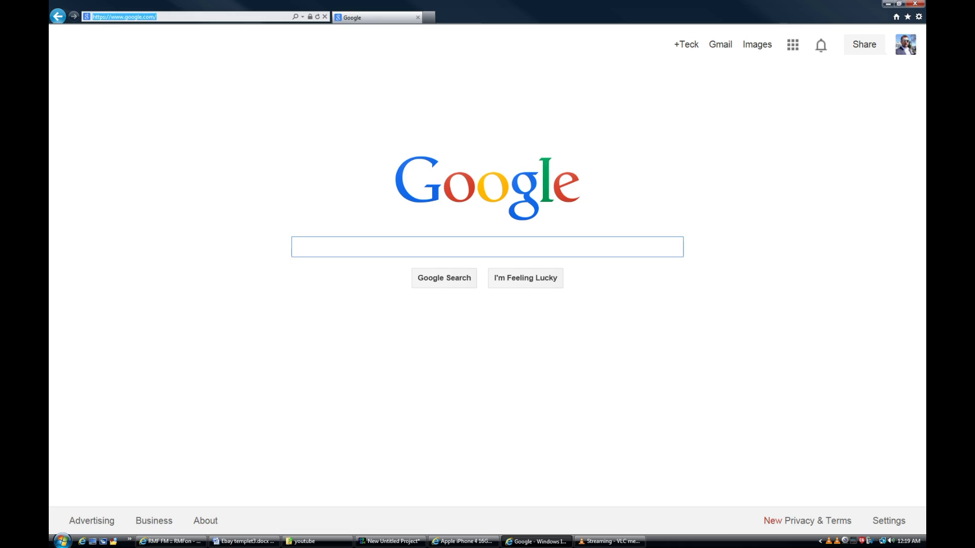
text(w)
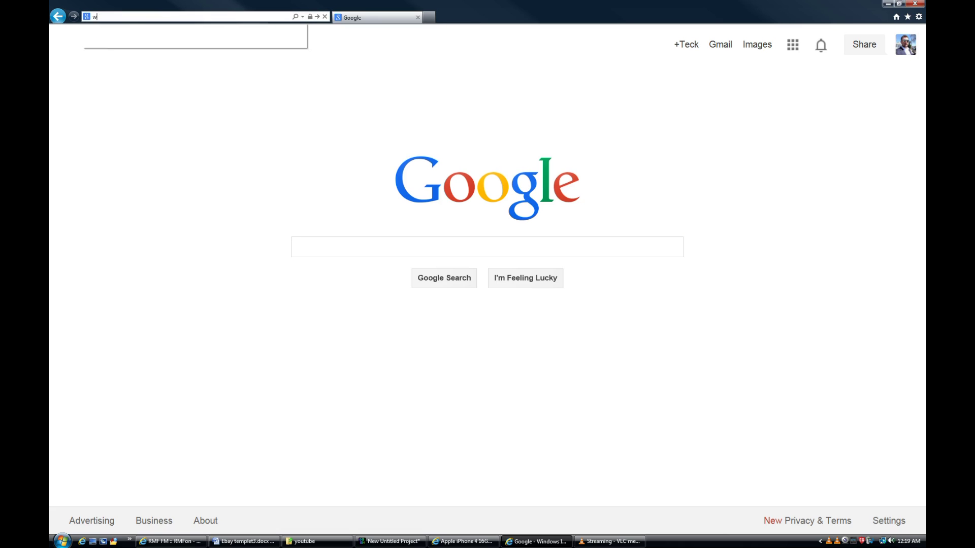
text(ww.ebay.com)
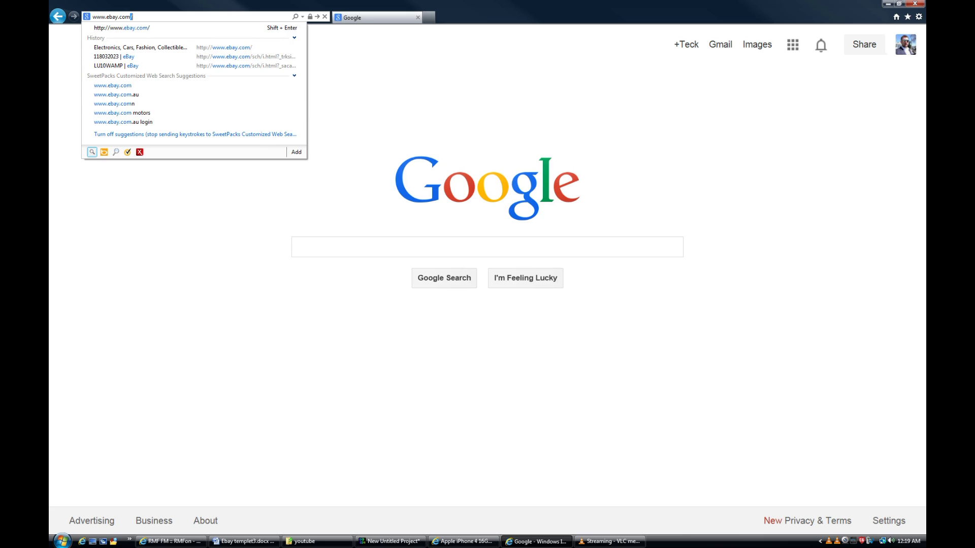
key(Return)
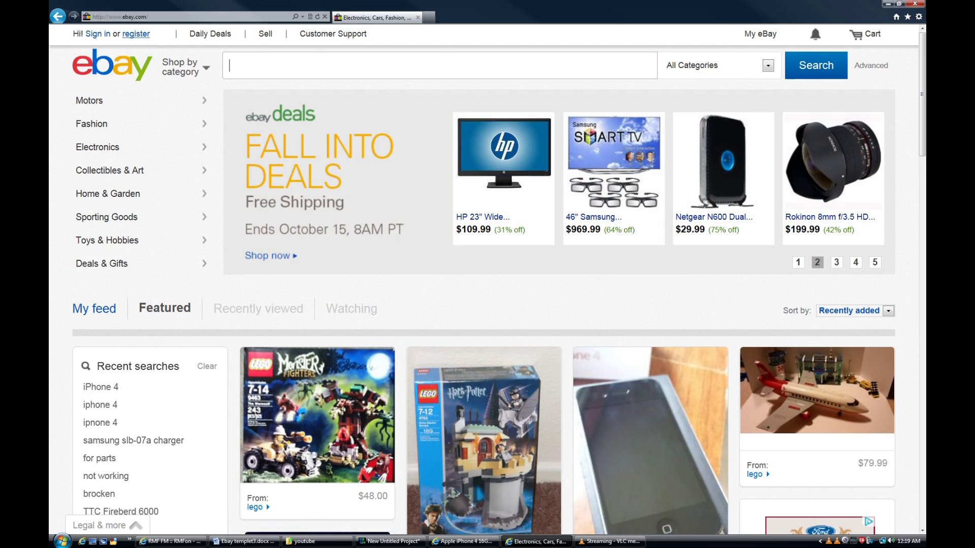
click(136, 34)
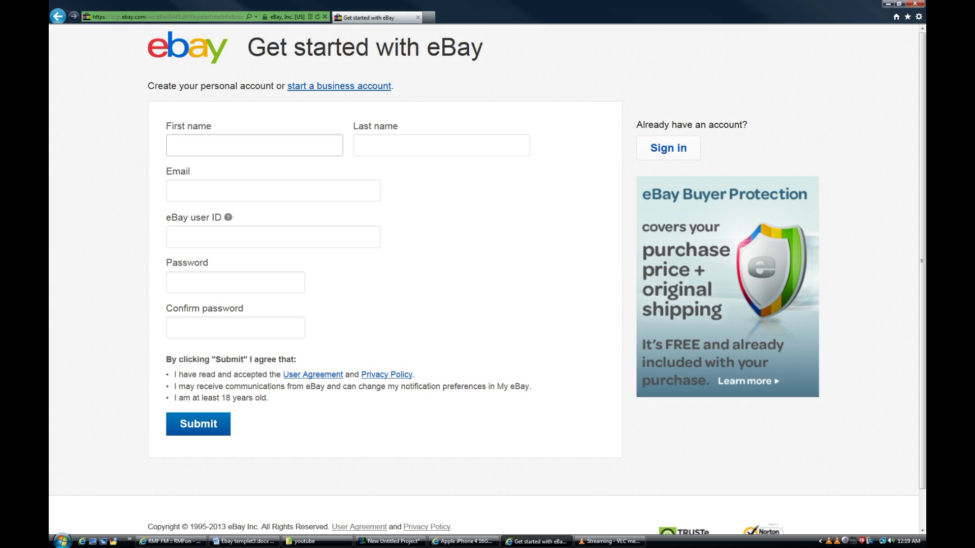
Step: Go through the eBay registration fields from last name to password confirmation, and the choice between a personal and a business account
click(406, 146)
key(Tab)
key(Tab)
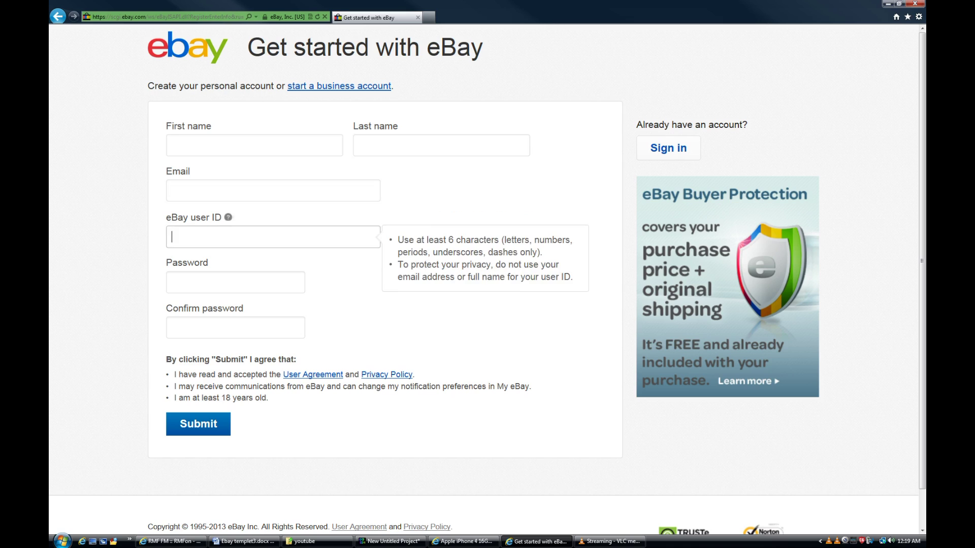
key(Tab)
key(Tab)
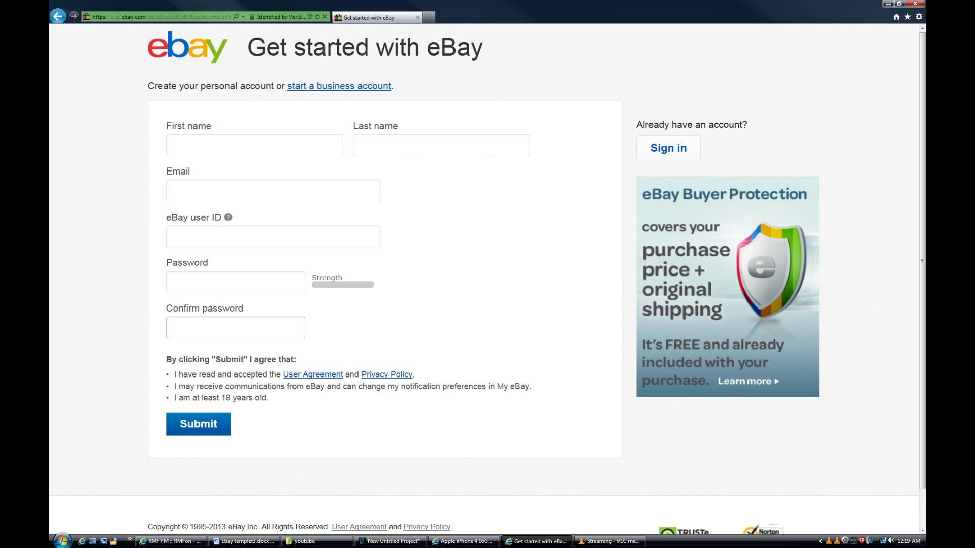
drag(148, 86, 288, 86)
click(395, 95)
click(299, 96)
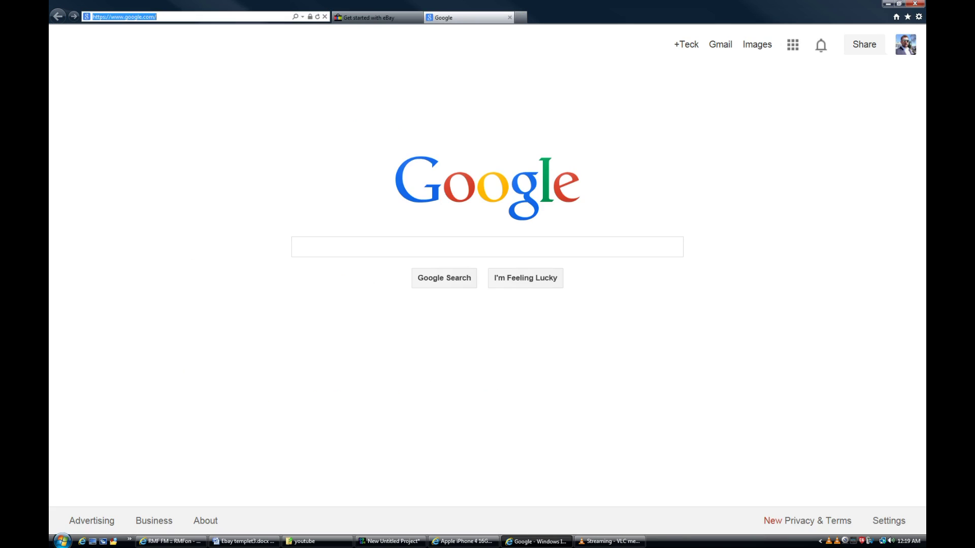
text(www)
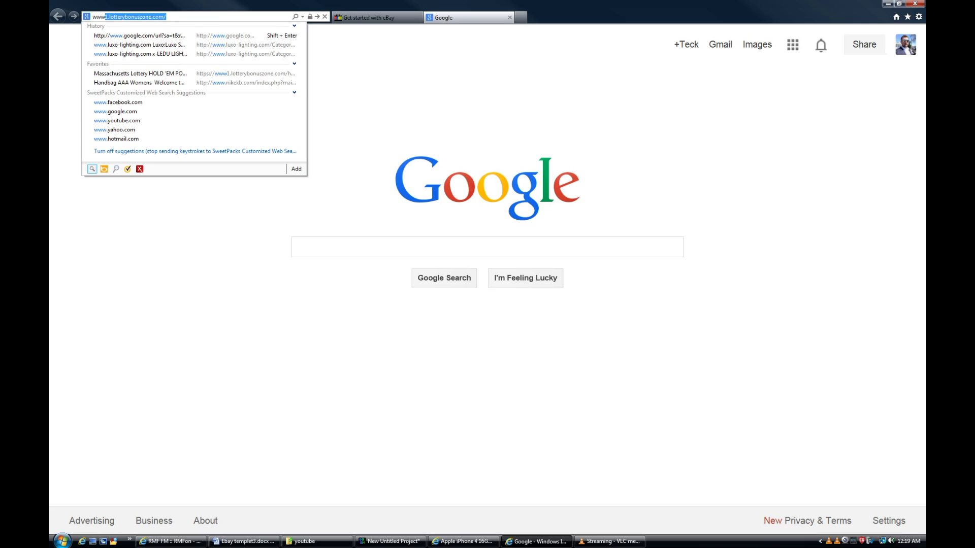
text(.paypal.com)
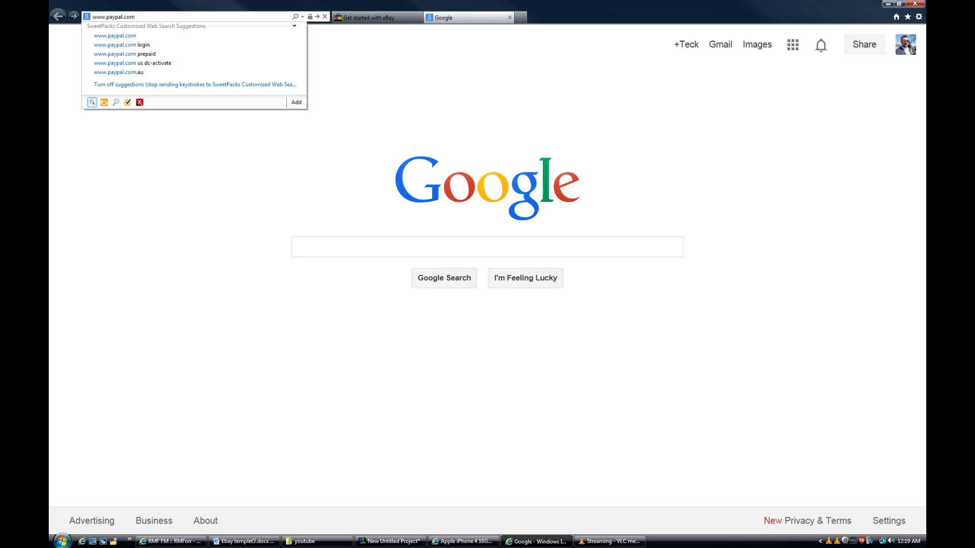
key(Return)
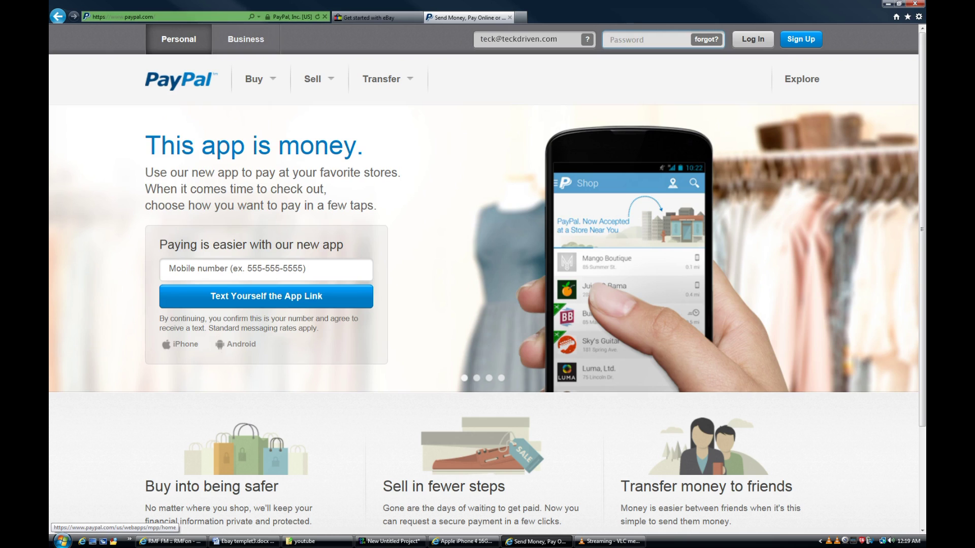
click(246, 40)
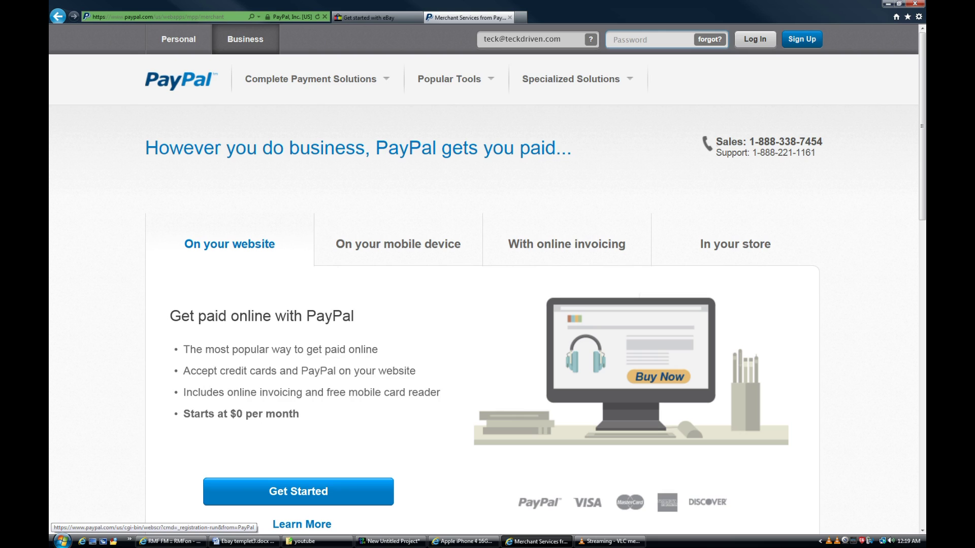
scroll(298, 339, down, 3)
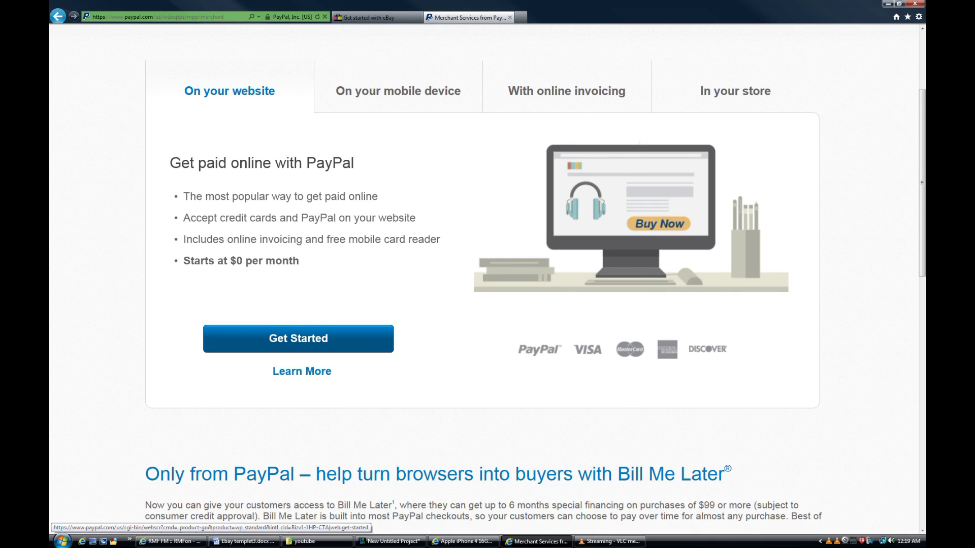
scroll(298, 340, up, 3)
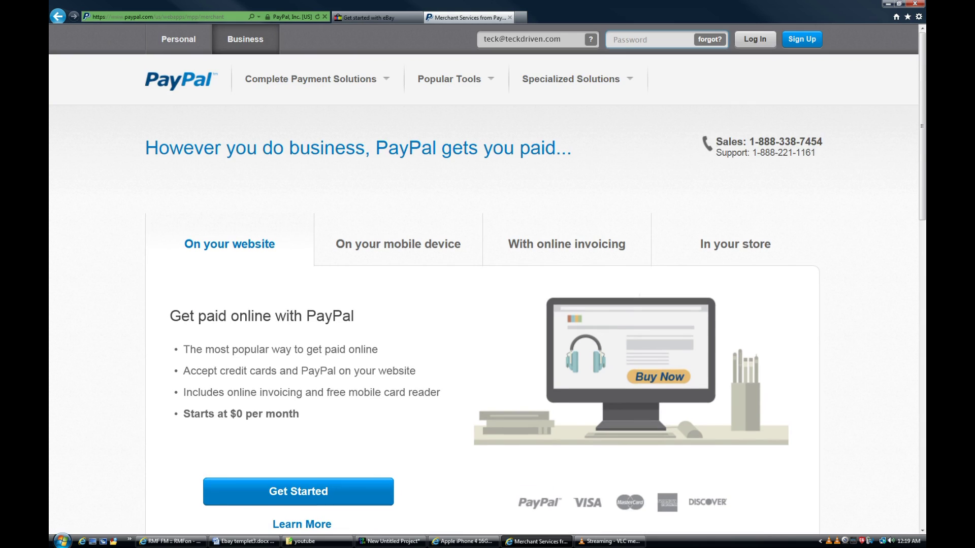
Step: Start the PayPal sign-up and choose the account for business and nonprofits
click(801, 39)
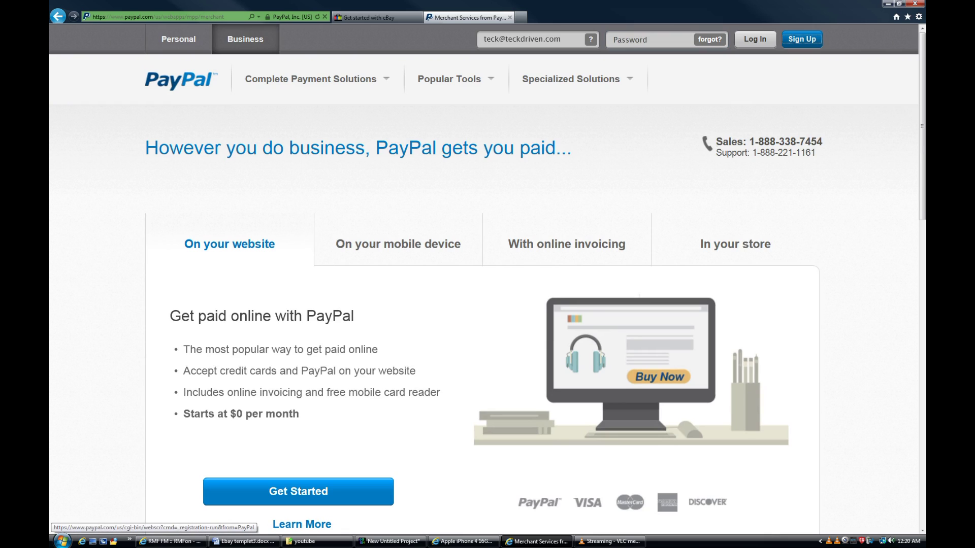
mouse_move(456, 79)
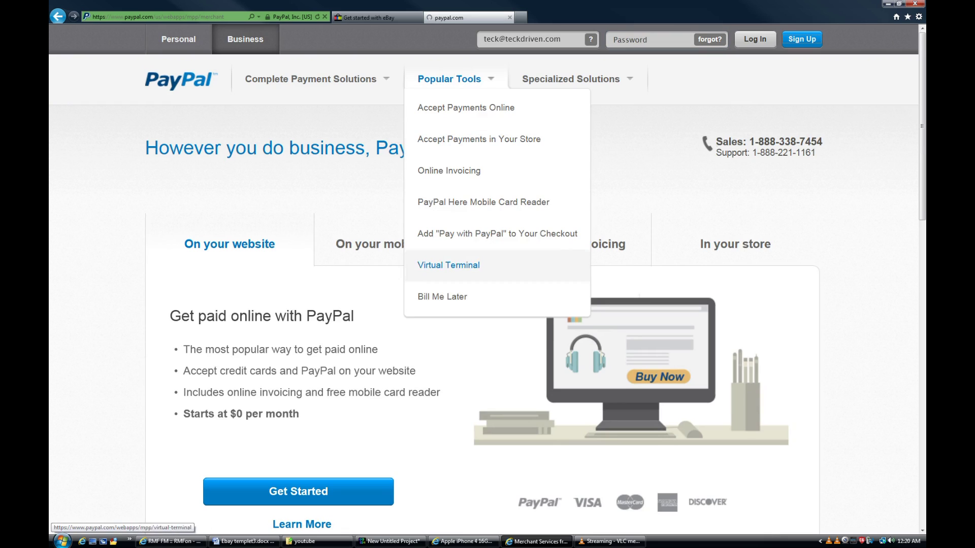
key(Tab)
key(Tab)
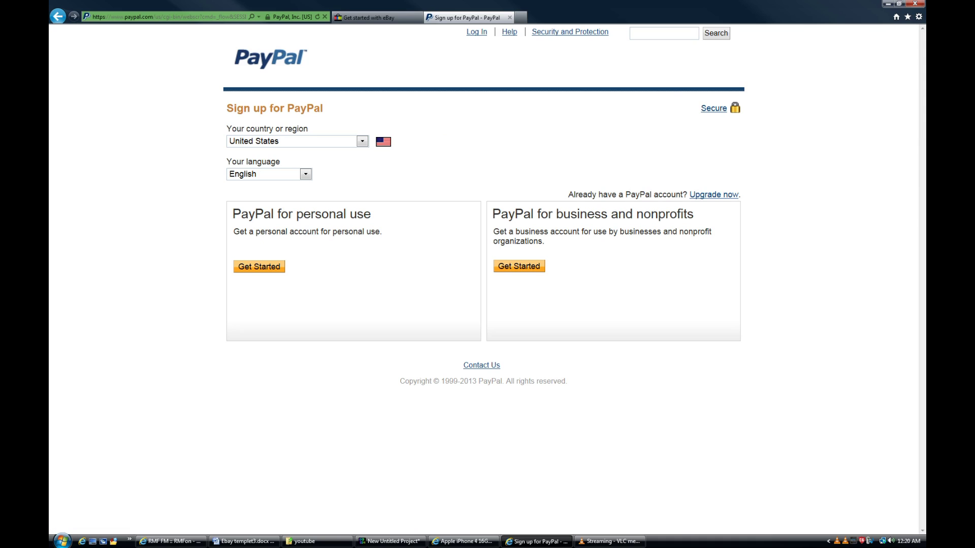
key(Tab)
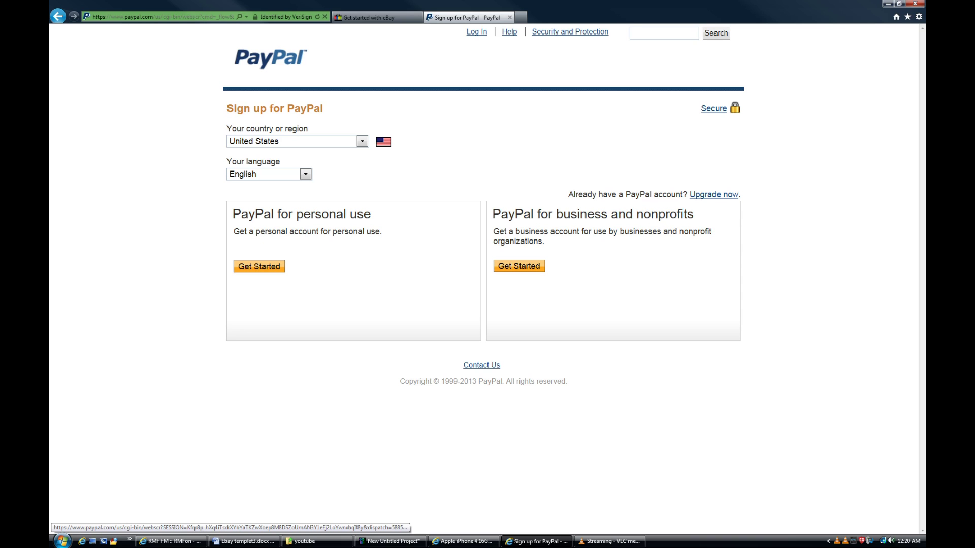
click(519, 267)
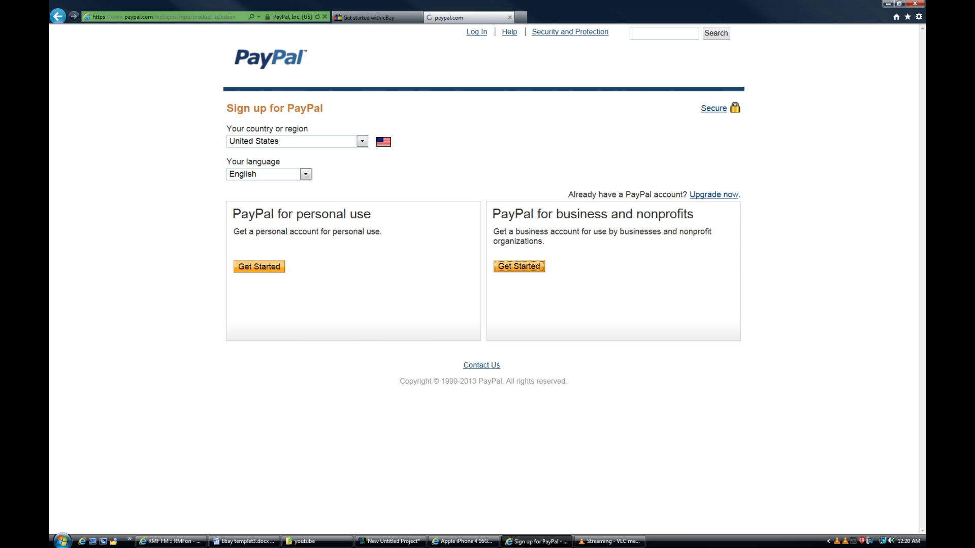
Step: Choose the Standard $0/month payments solution and create a new account with United States as location and English as language
scroll(487, 279, down, 3)
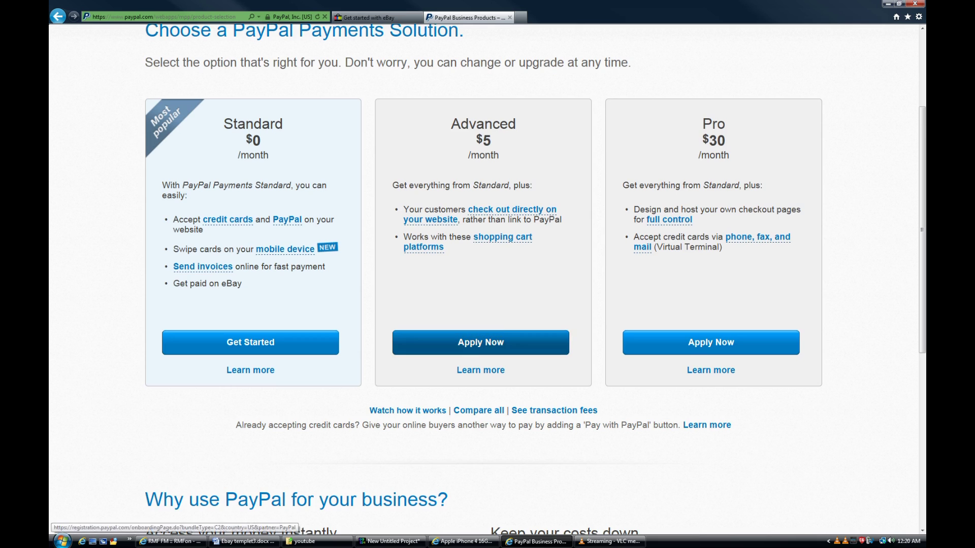
scroll(488, 279, up, 3)
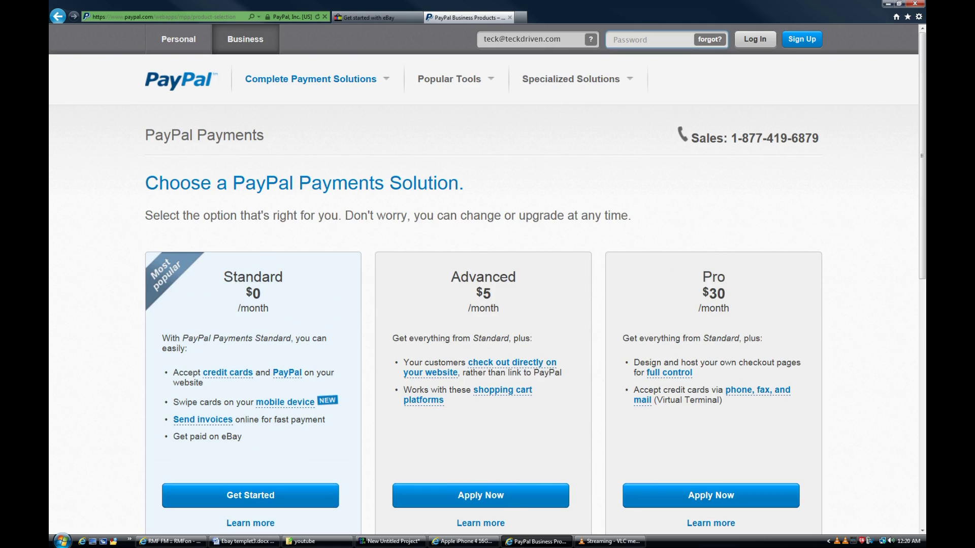
scroll(488, 279, down, 2)
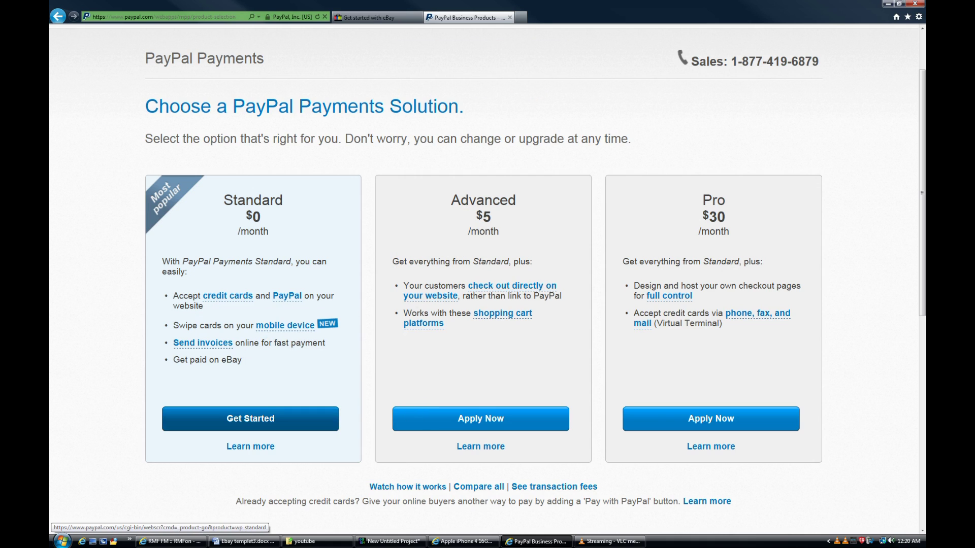
click(250, 418)
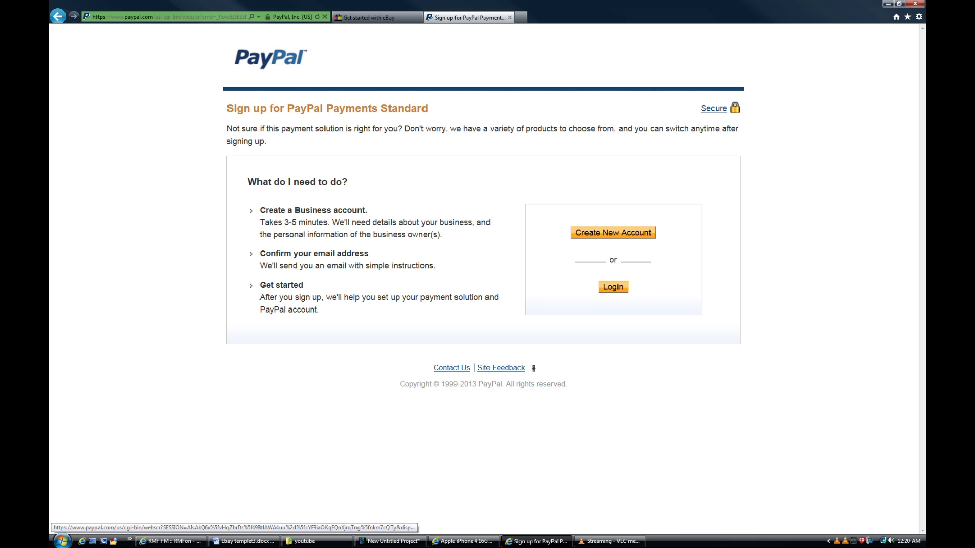
click(613, 233)
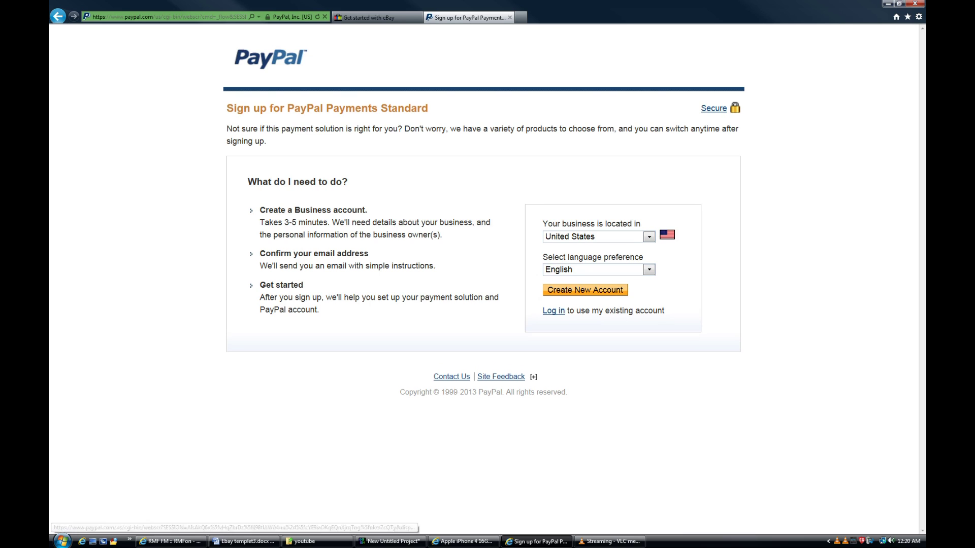
click(585, 290)
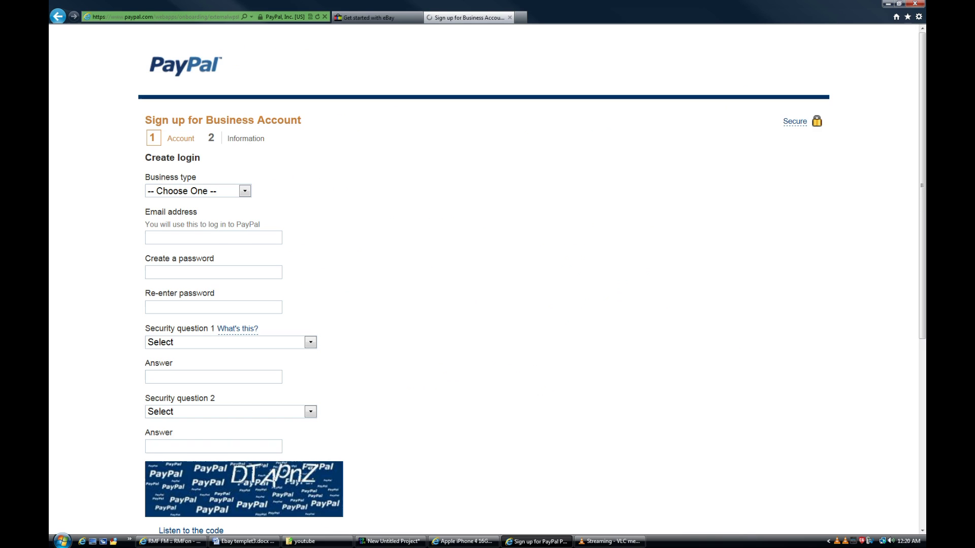
Step: Set the business type to Individual in the business account sign-up form
click(245, 191)
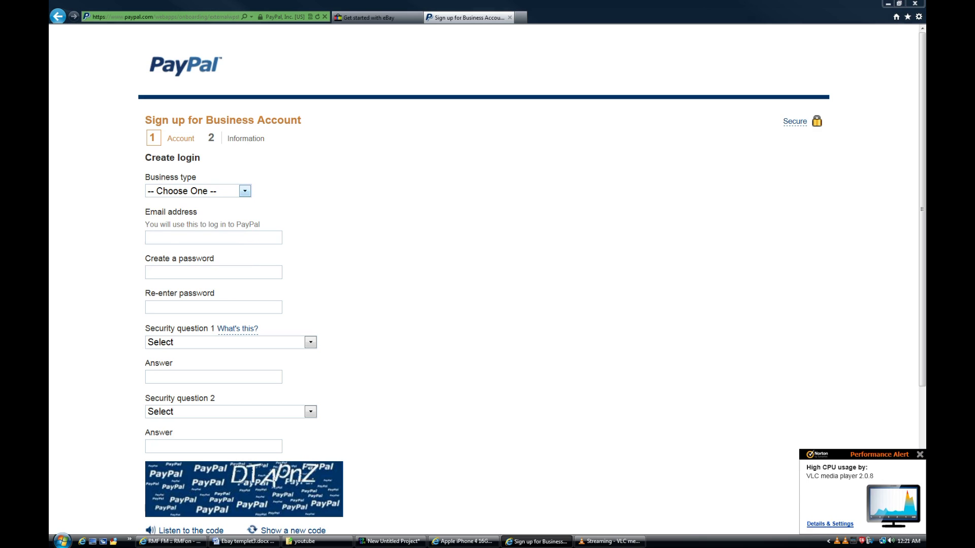
click(245, 191)
click(213, 214)
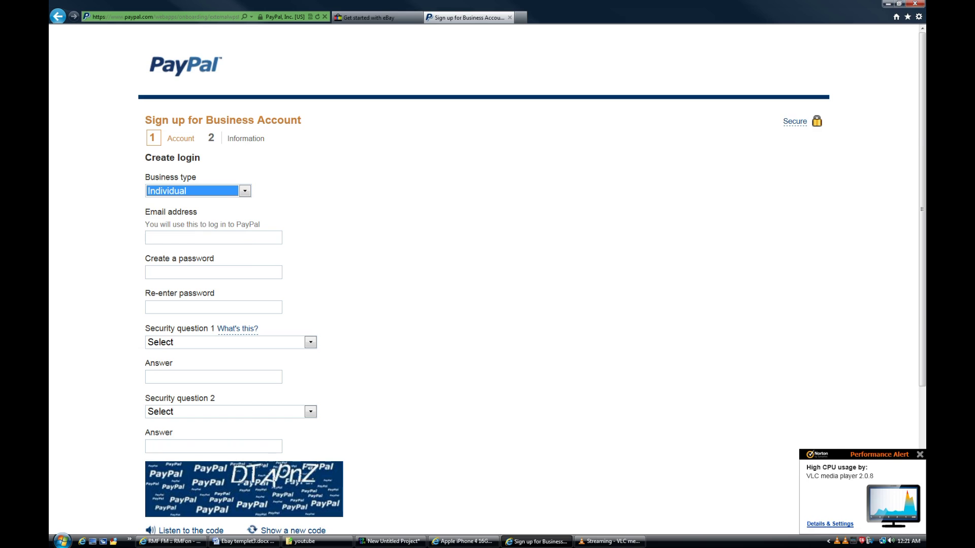
Step: Review the rest of the login creation form through the code entry, and close the PayPal sign-up page
scroll(487, 280, down, 4)
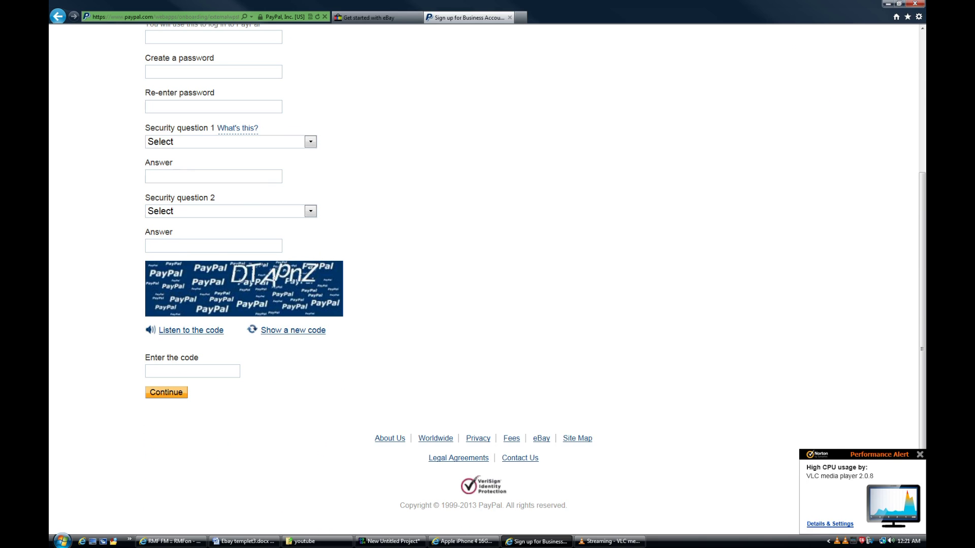
scroll(487, 279, up, 4)
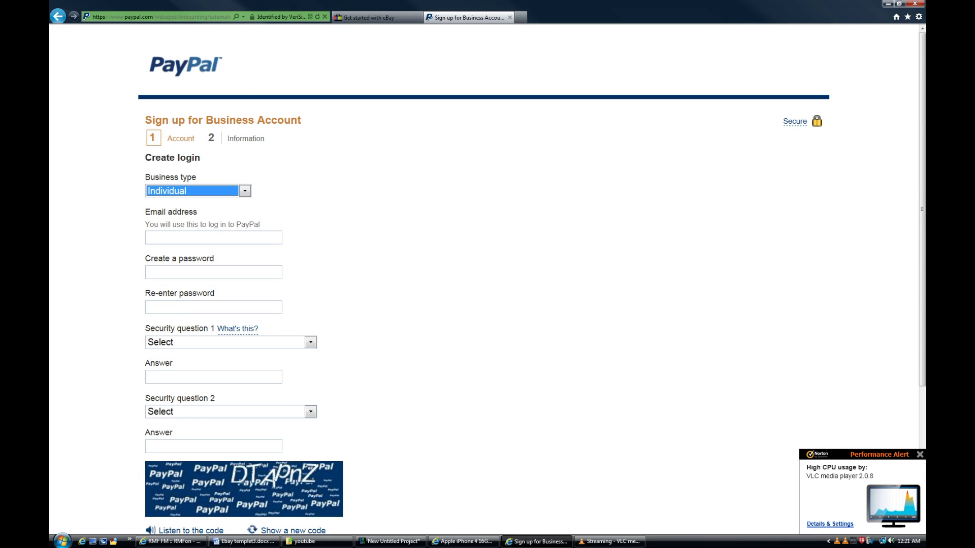
scroll(487, 280, down, 2)
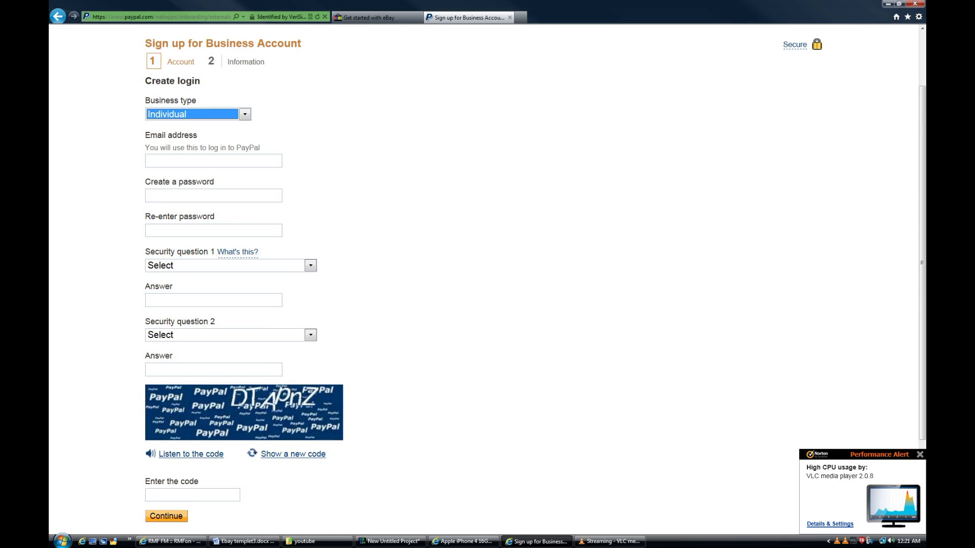
scroll(487, 279, up, 2)
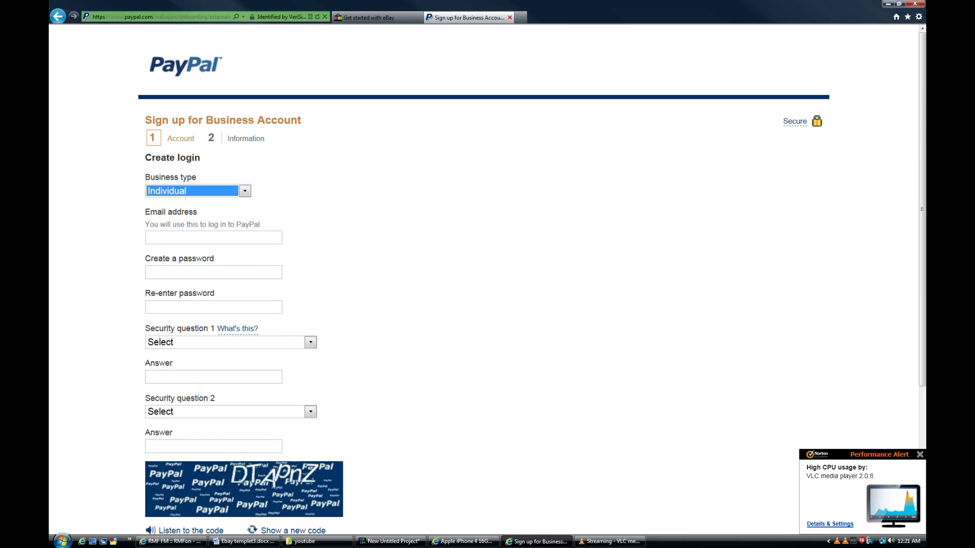
click(510, 18)
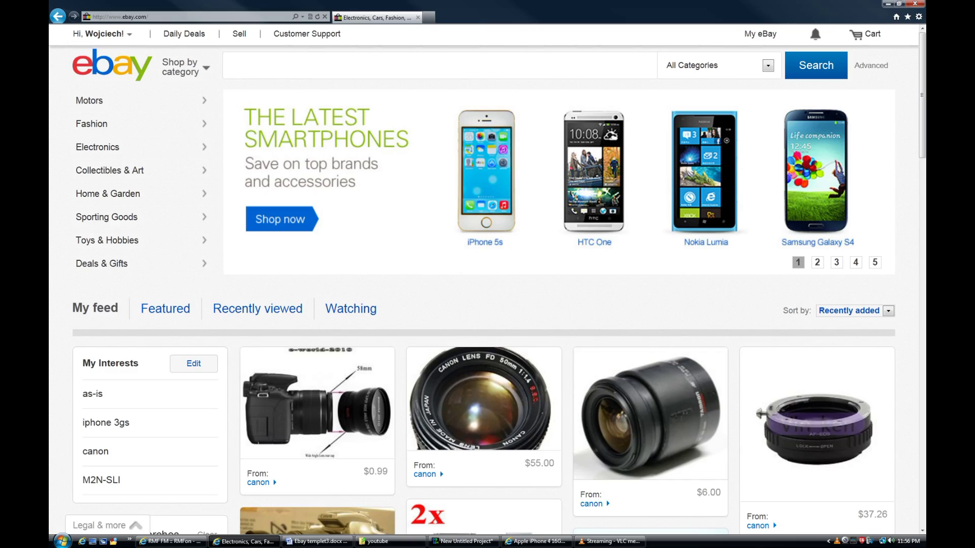
Step: Switch to the Apple iPhone 4 16GB White listing on eBay and view its fourth photo, showing the phone's bottom edge
click(538, 541)
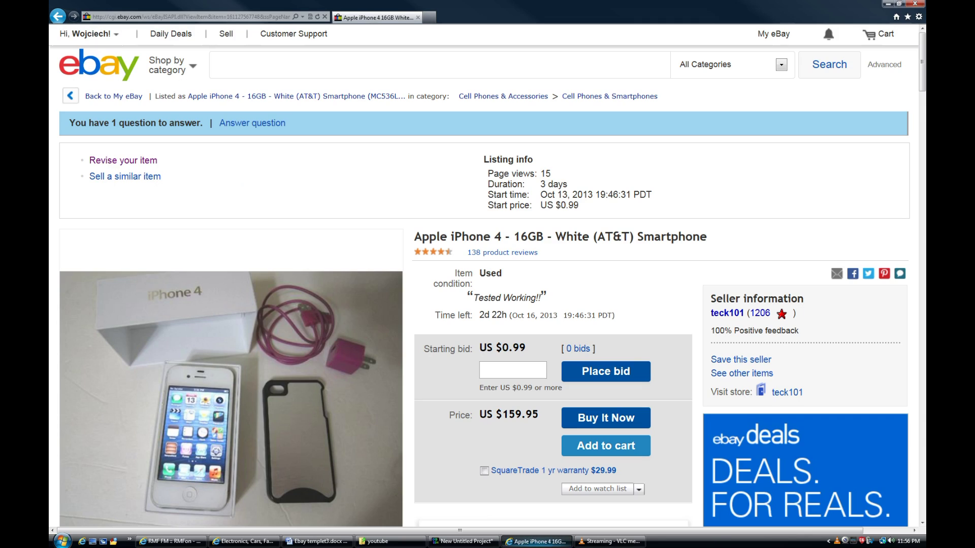
scroll(488, 274, down, 3)
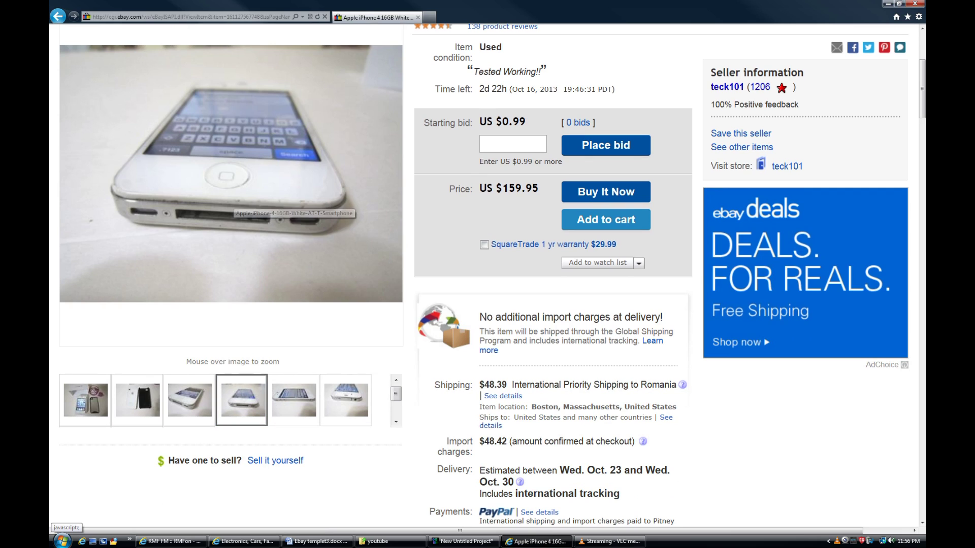
mouse_move(272, 204)
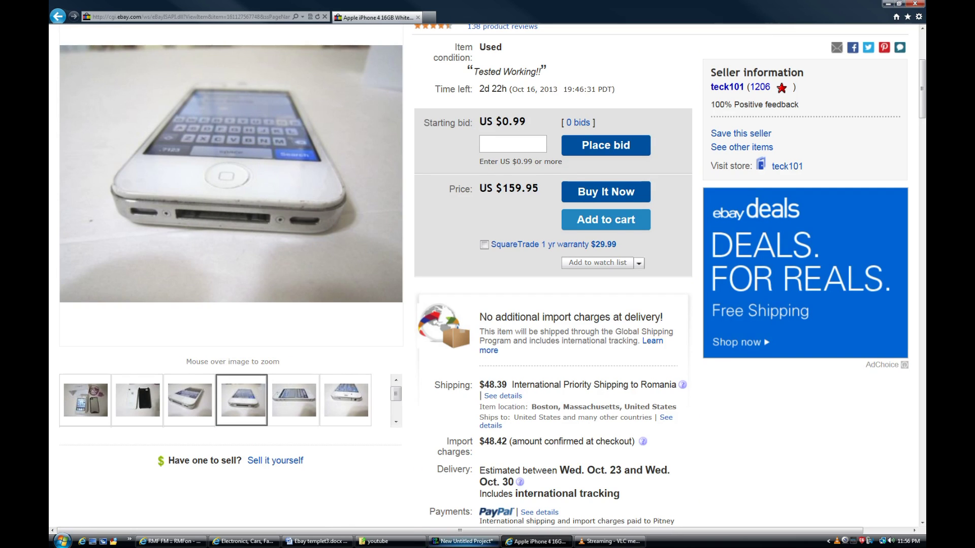
Step: Examine the iPhone 4 listing's delivery and payment details, item specifics and detailed item info, down to the seller's own description
scroll(488, 274, down, 5)
scroll(487, 274, down, 1)
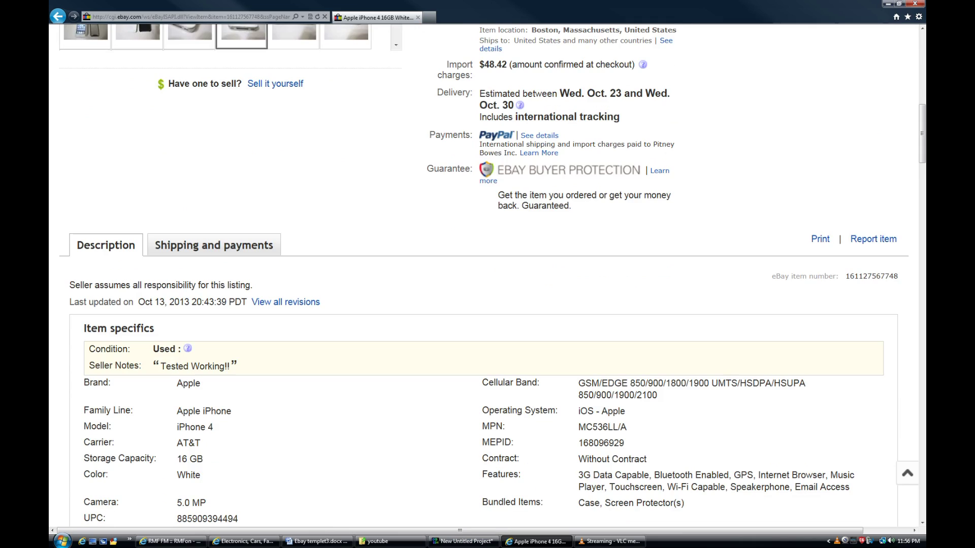
scroll(487, 274, down, 4)
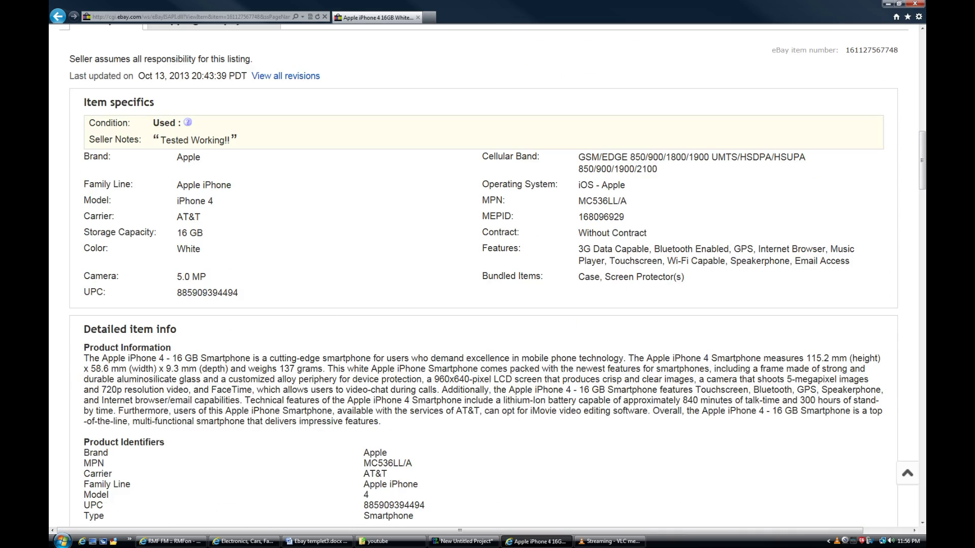
scroll(488, 274, down, 2)
drag(390, 303, 80, 176)
scroll(487, 274, down, 5)
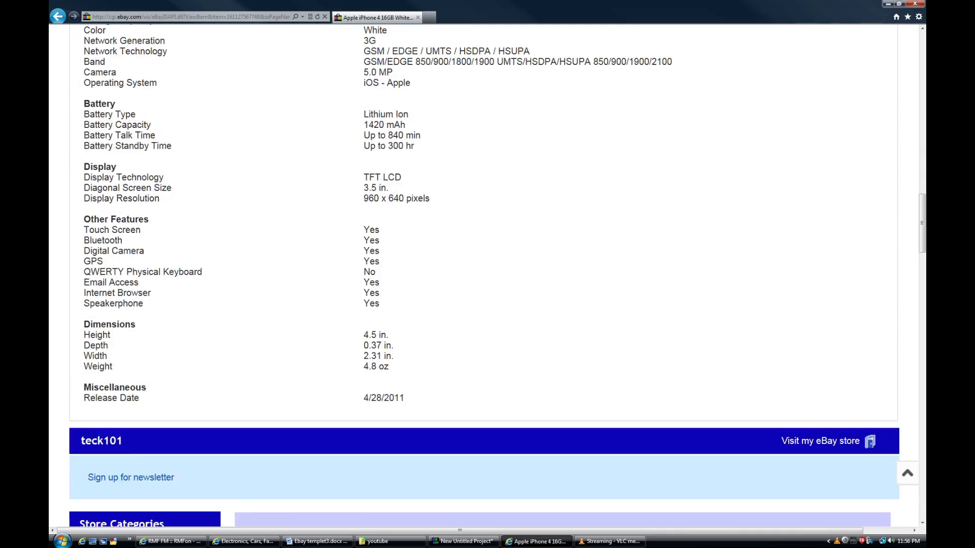
scroll(487, 274, down, 9)
scroll(487, 274, up, 4)
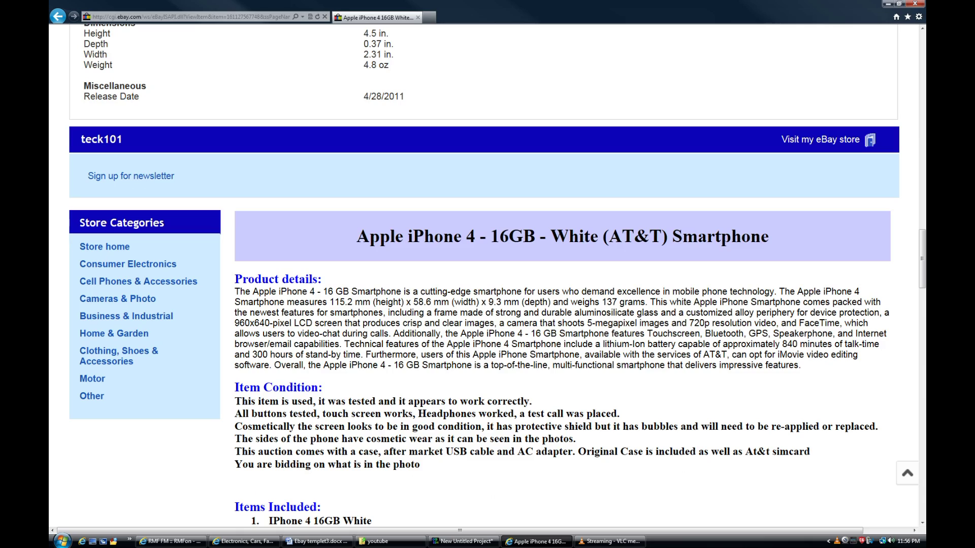
Step: Highlight the description's title, product details, item condition, included items and items not included, one after another
drag(357, 237, 769, 236)
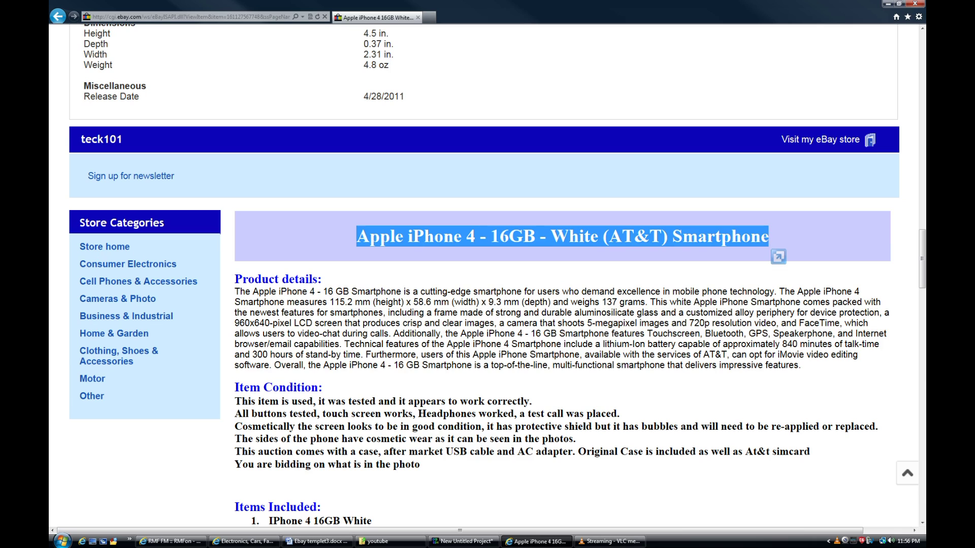
click(769, 238)
drag(234, 279, 801, 365)
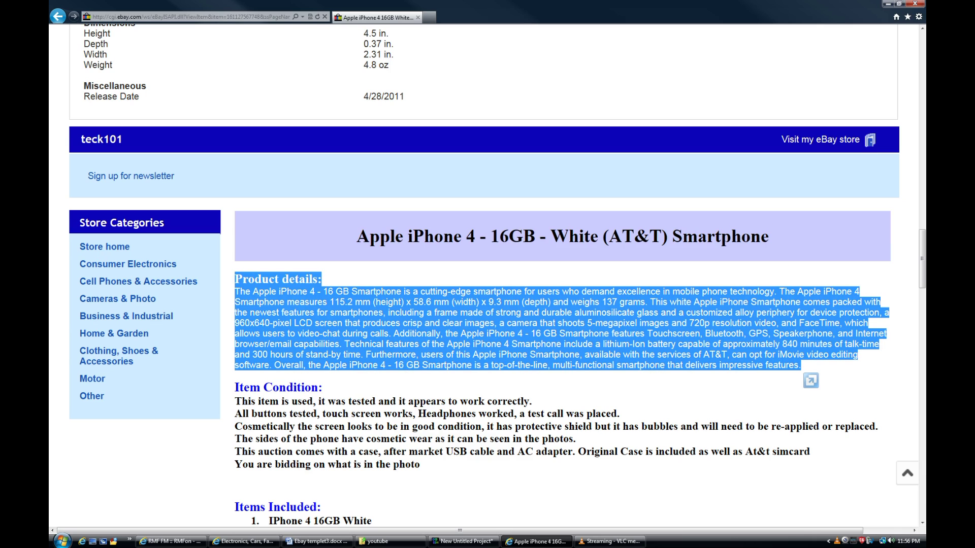
drag(234, 386, 236, 480)
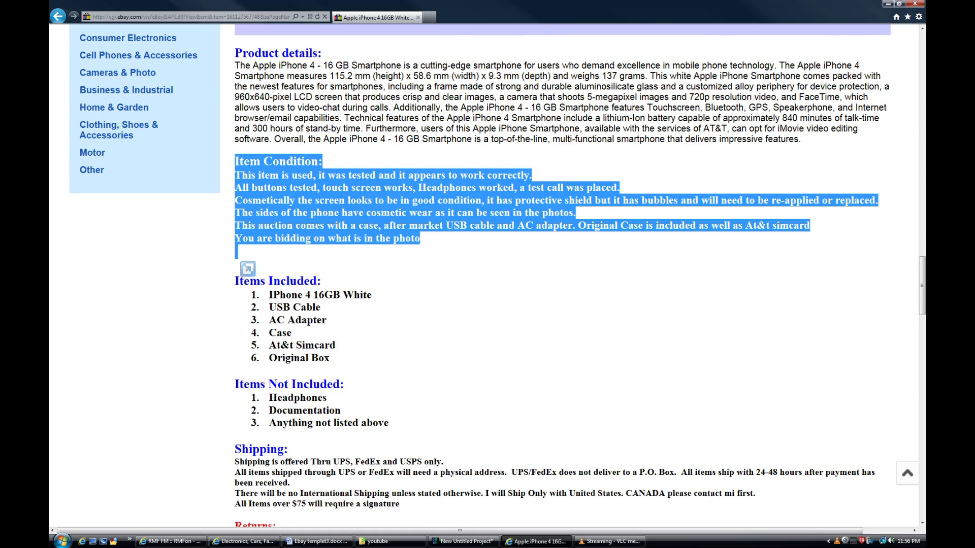
scroll(558, 304, down, 3)
drag(234, 201, 329, 285)
click(236, 308)
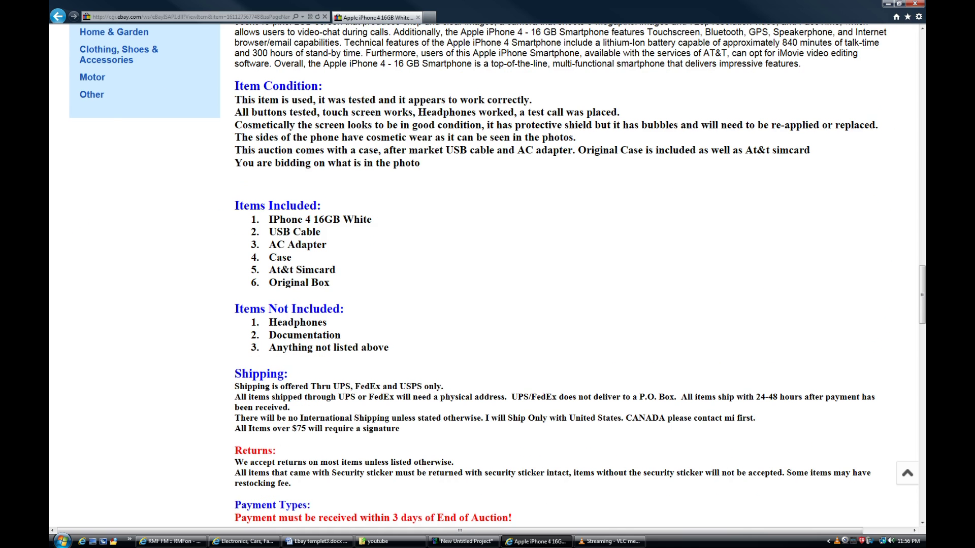
drag(252, 318, 236, 360)
scroll(487, 274, down, 3)
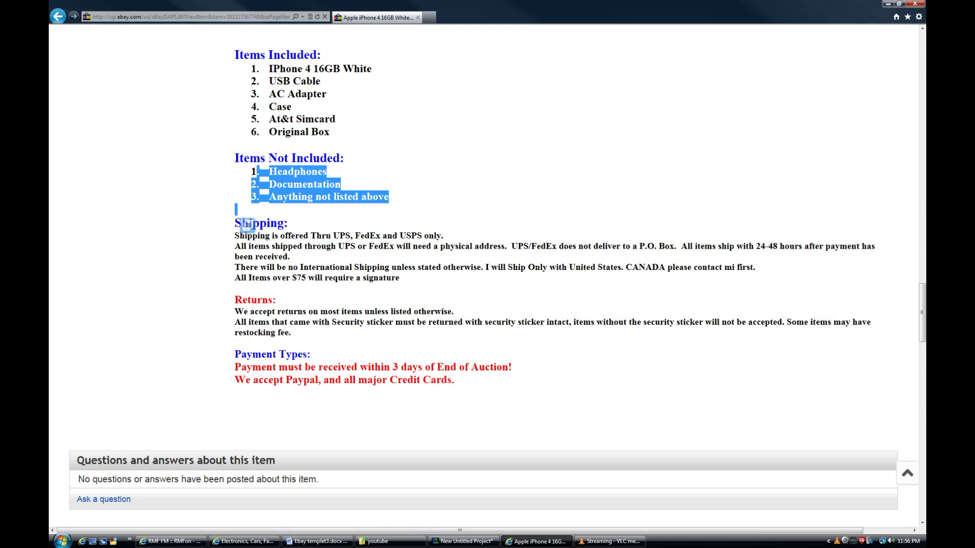
Step: Highlight the shipping, returns and payment terms in the seller's description and review the end of the description
drag(400, 278, 235, 223)
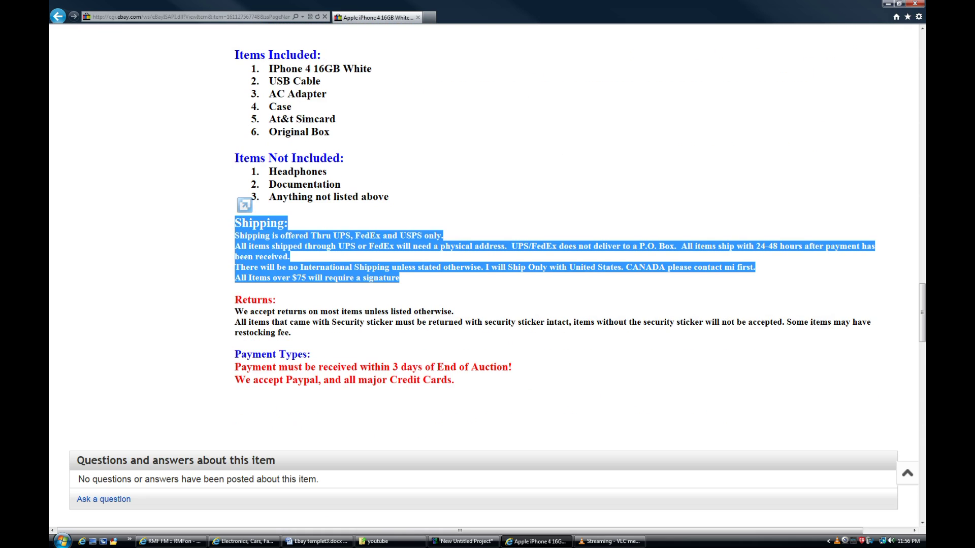
drag(291, 333, 235, 311)
drag(455, 381, 235, 367)
click(264, 406)
scroll(487, 274, down, 3)
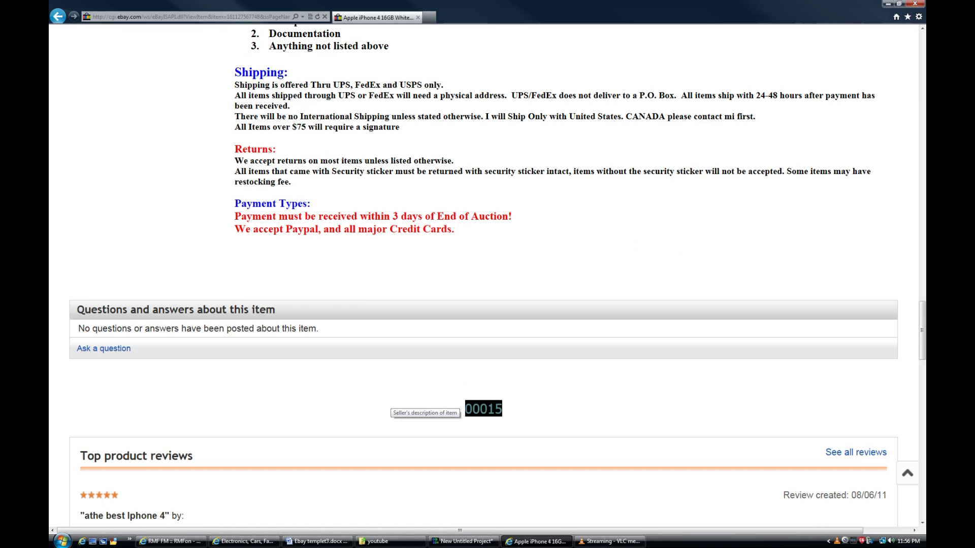
scroll(488, 274, up, 2)
scroll(488, 274, up, 2)
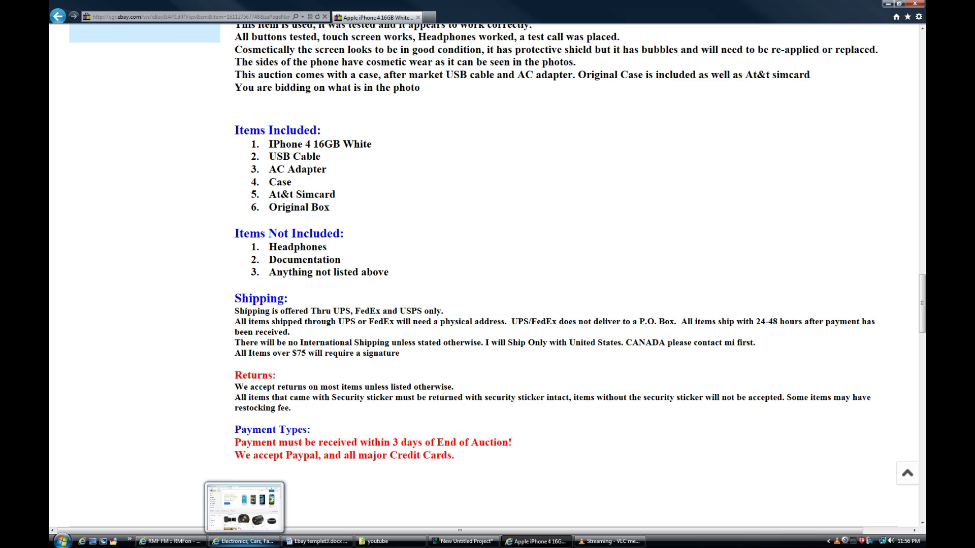
Step: Switch to the eBay home page, search for iphone 4, and refine the results to AT&T, 16 GB and White
click(243, 541)
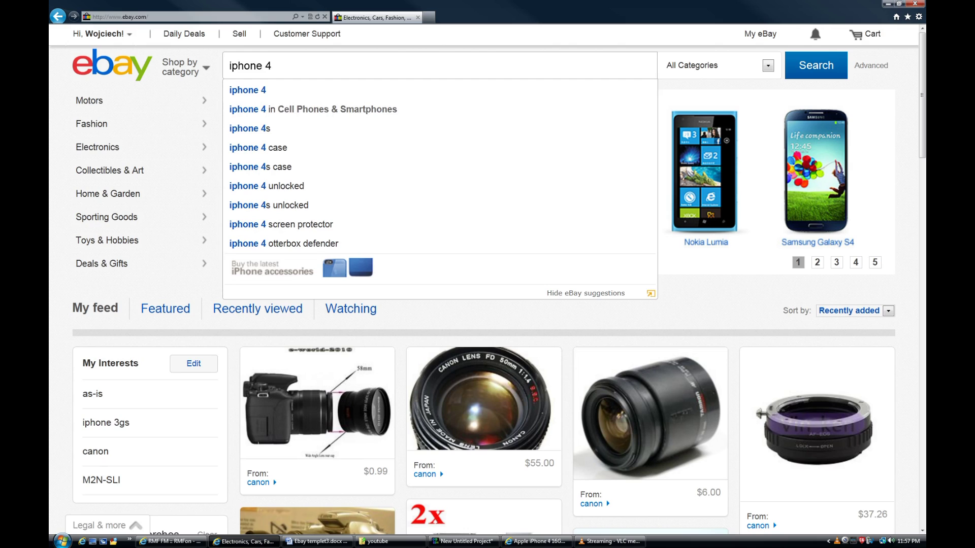
key(Return)
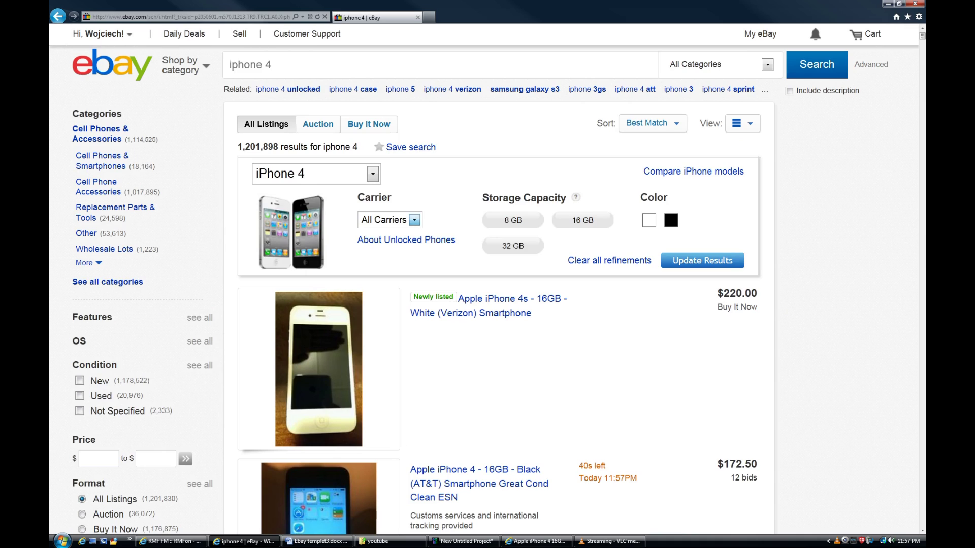
click(415, 220)
click(375, 233)
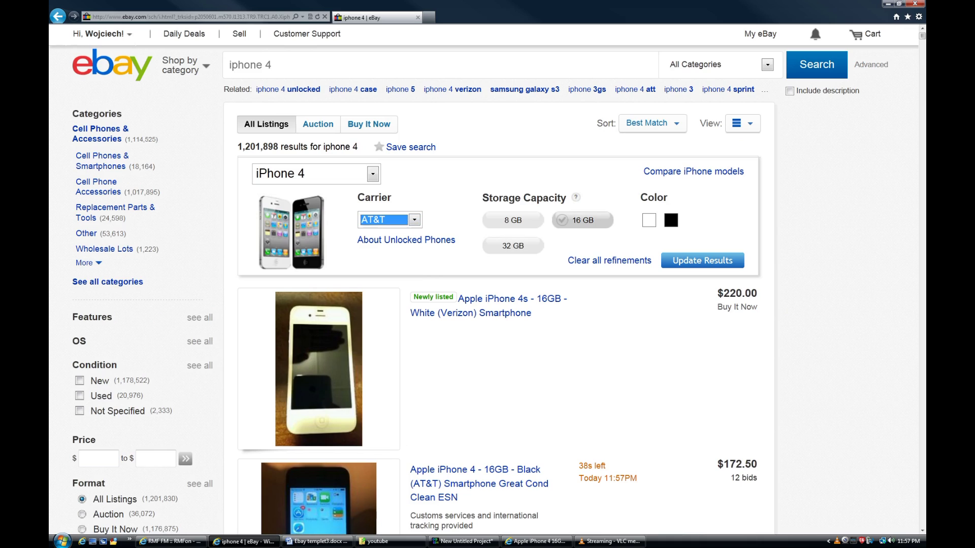
click(583, 220)
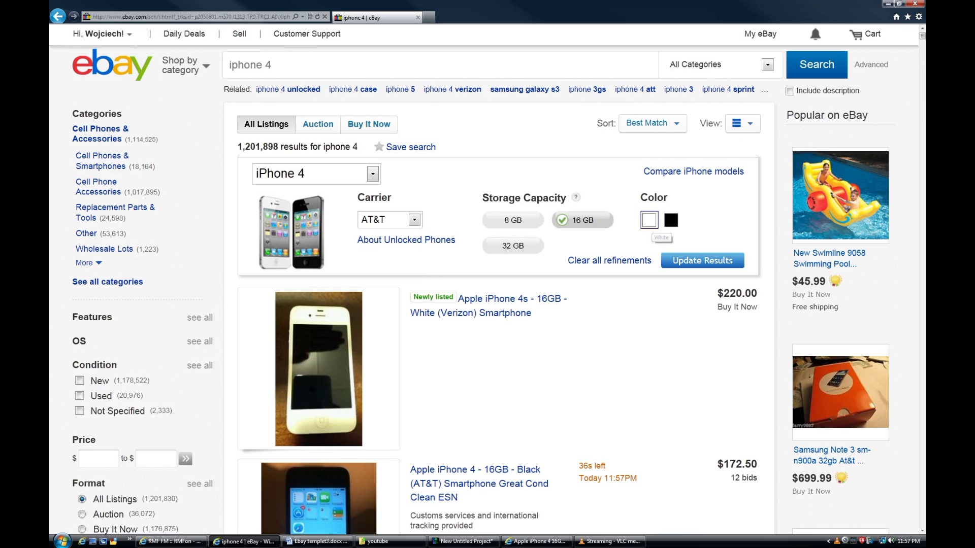
click(649, 220)
click(702, 260)
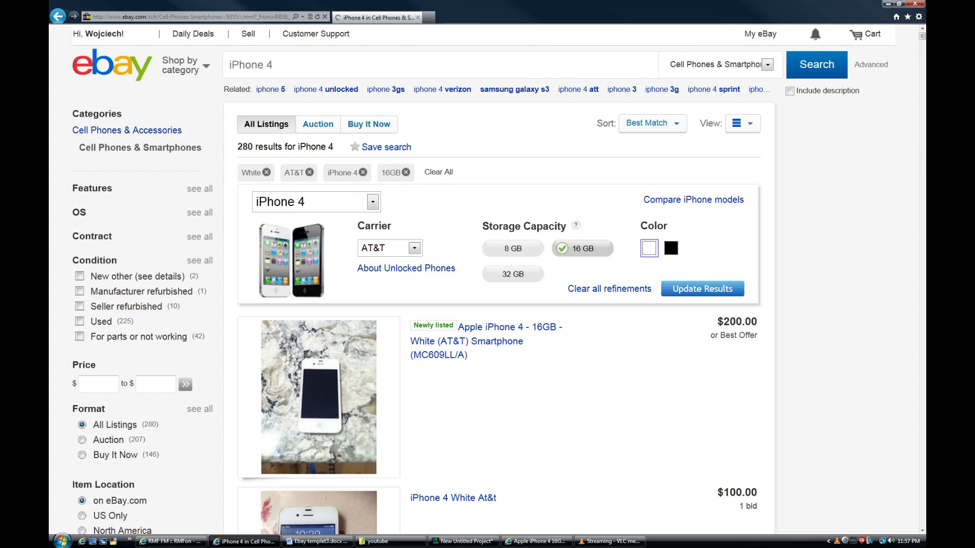
Step: Look through the iPhone 4 results and limit them to Used condition and Sold listings
scroll(487, 279, down, 1)
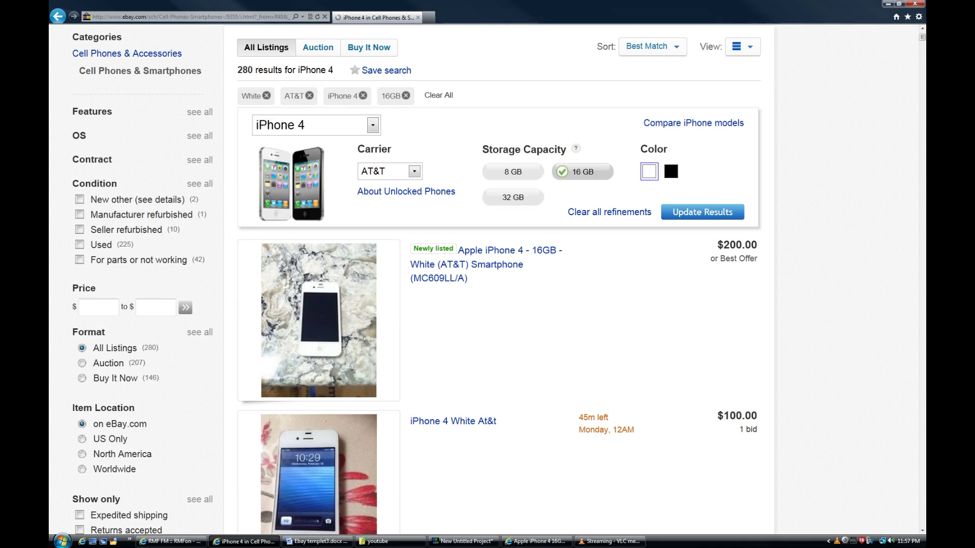
scroll(487, 280, down, 1)
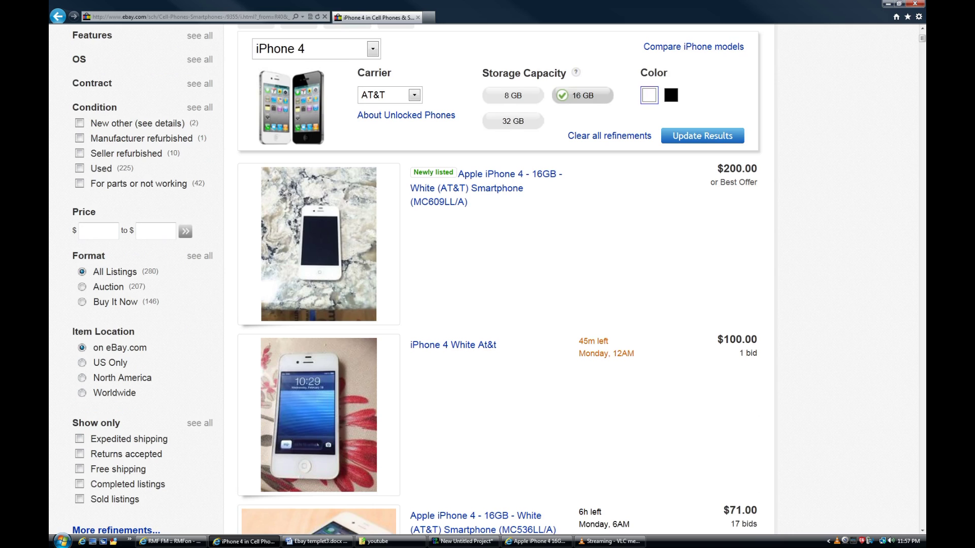
scroll(488, 280, down, 8)
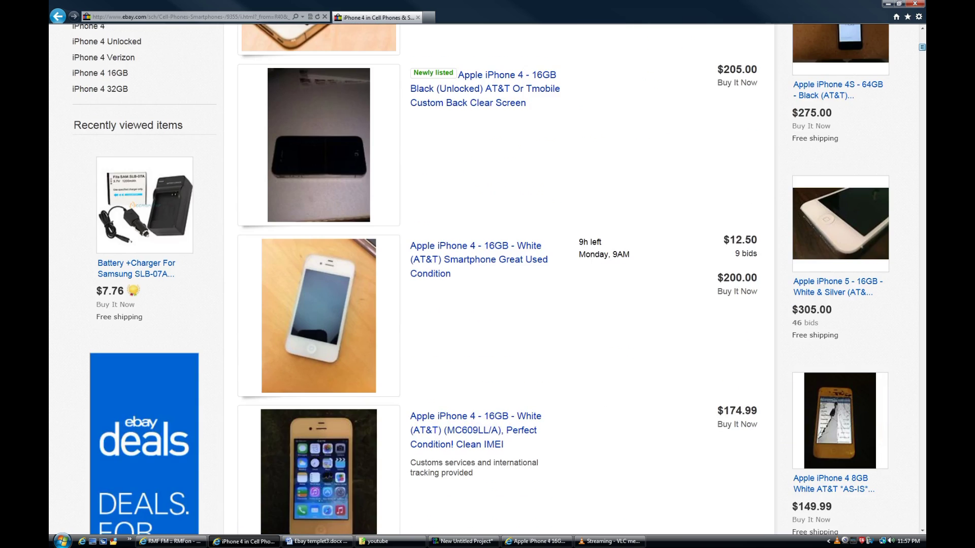
scroll(488, 280, up, 7)
scroll(487, 279, up, 1)
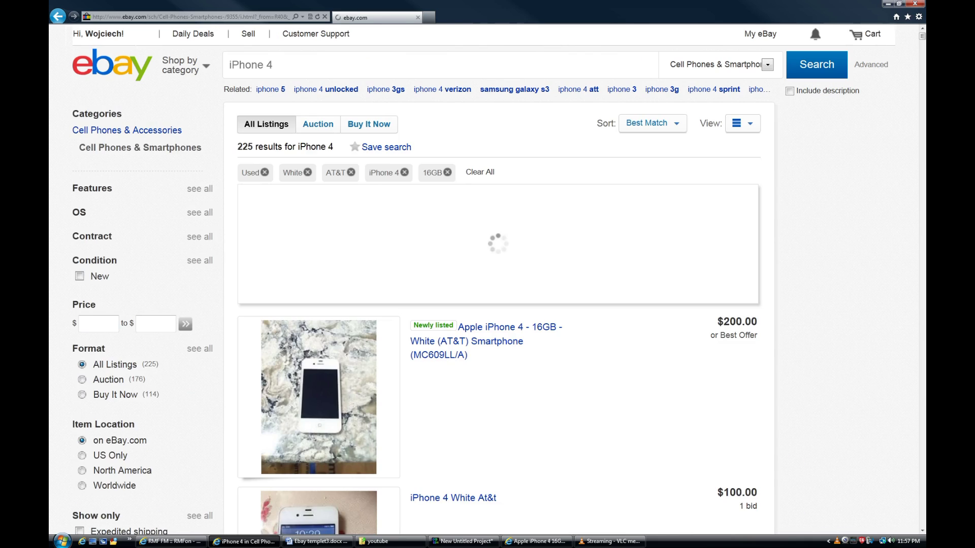
scroll(487, 279, down, 1)
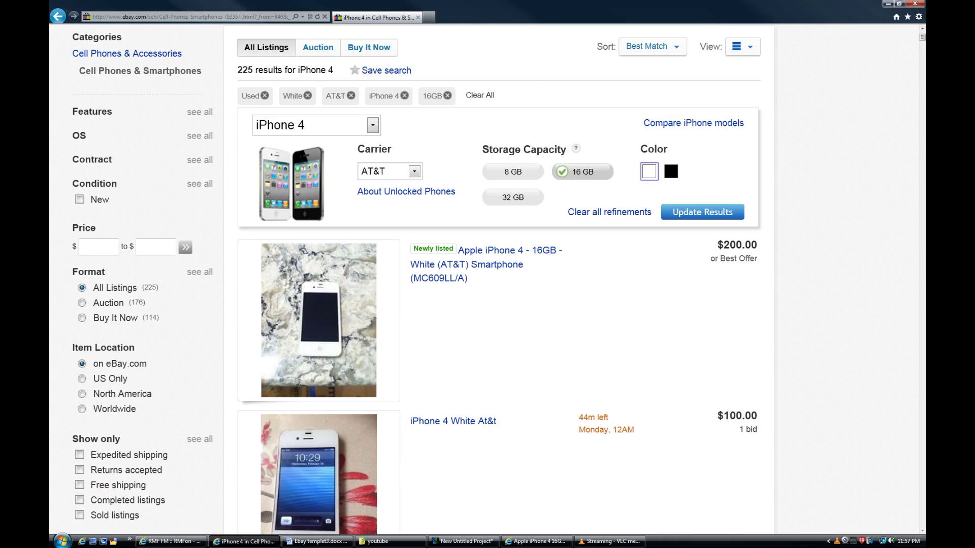
scroll(487, 279, down, 3)
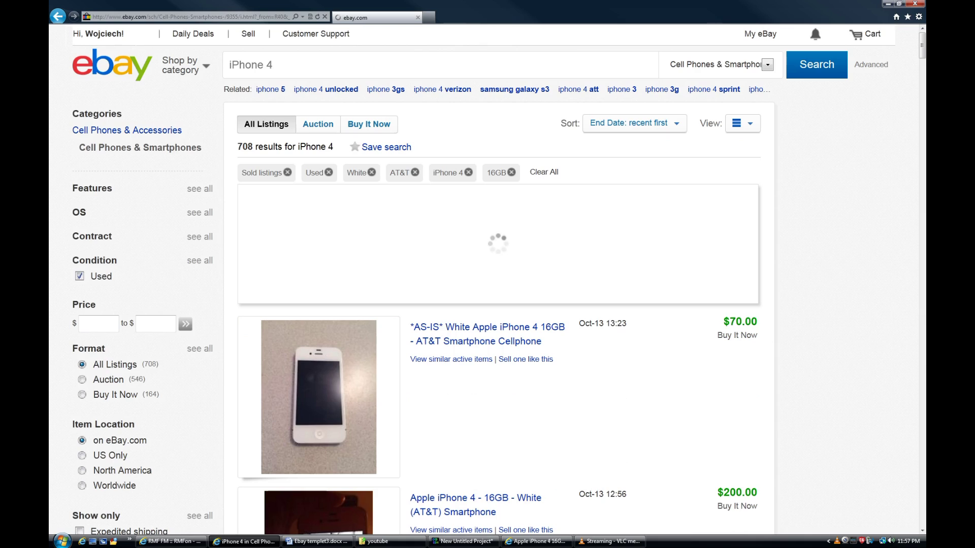
Step: Open the sold white AT&T iPhone 4 listing (MC609LL/A) that has 14 bids and start a new listing with "Sell one like this"
scroll(488, 279, down, 6)
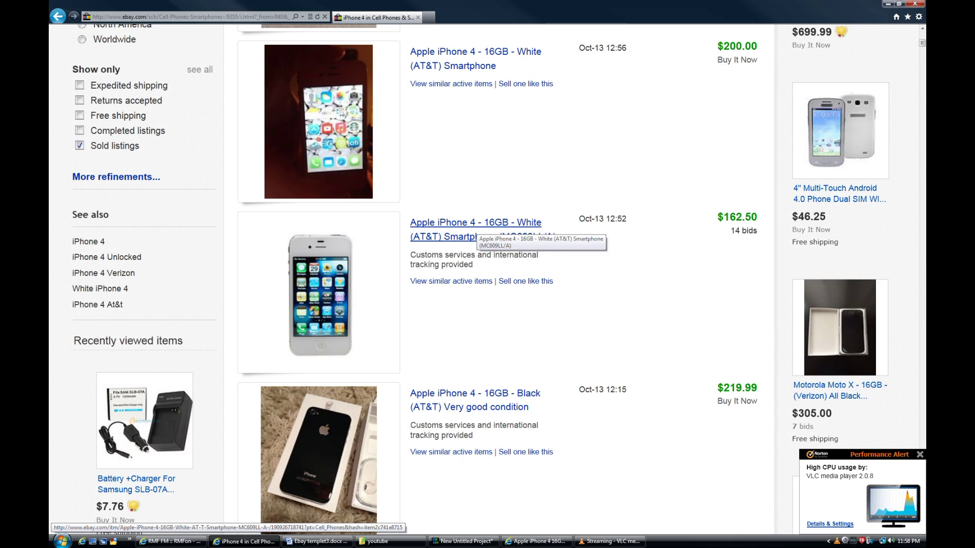
click(469, 236)
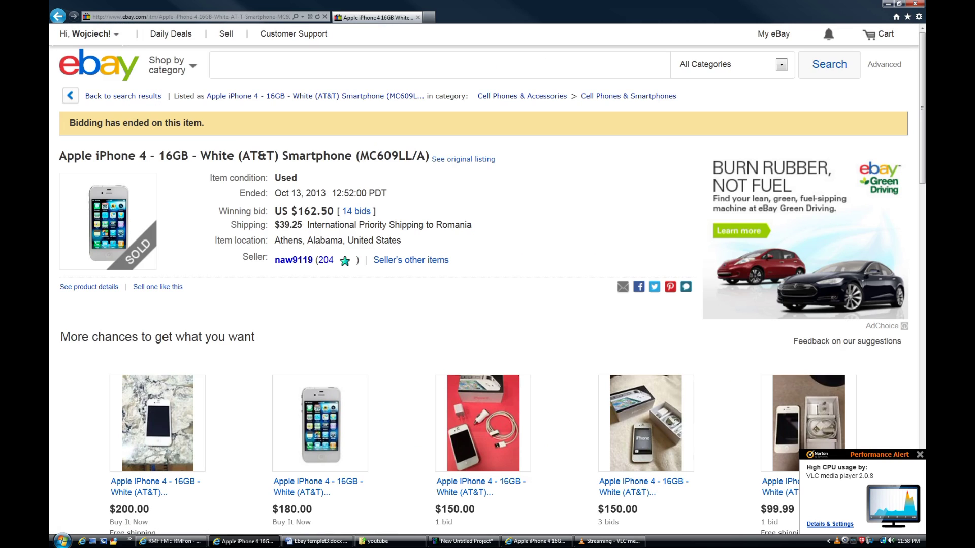
drag(183, 287, 133, 287)
click(163, 303)
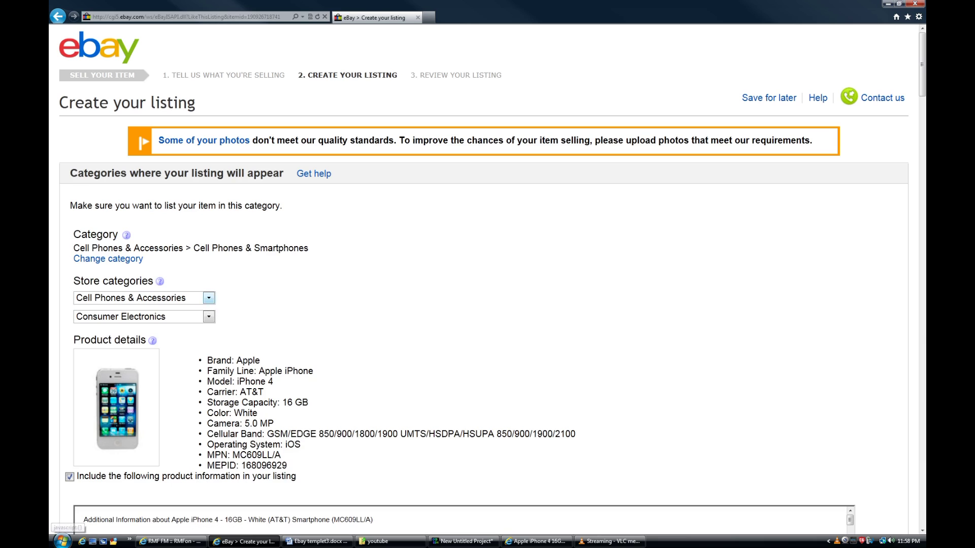
Step: Examine the prefilled product details and the whole product information box in the new listing form
scroll(487, 279, down, 4)
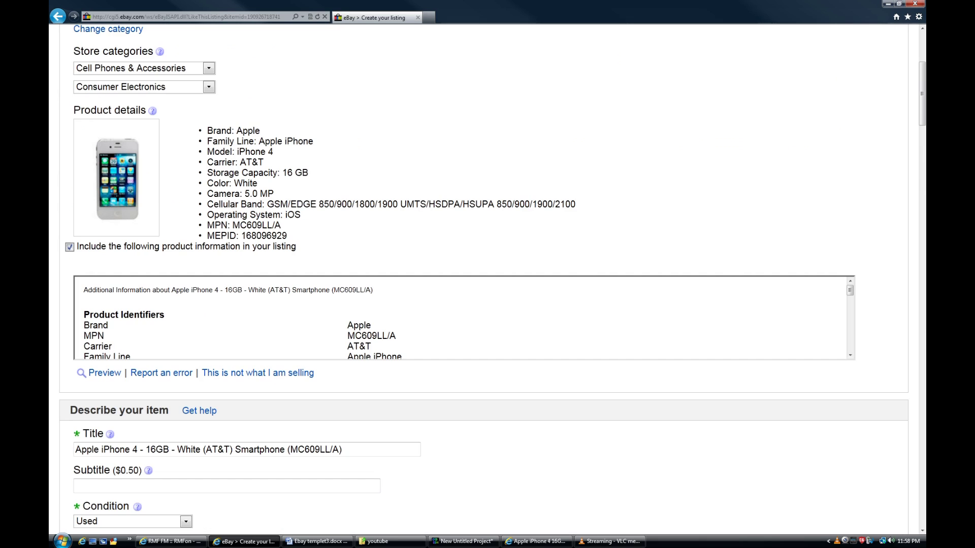
drag(207, 131, 288, 237)
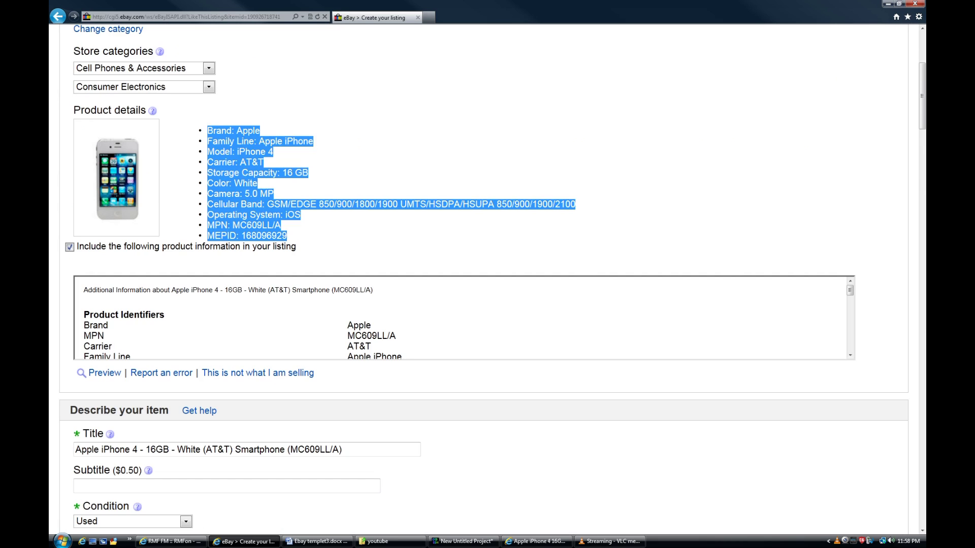
click(392, 184)
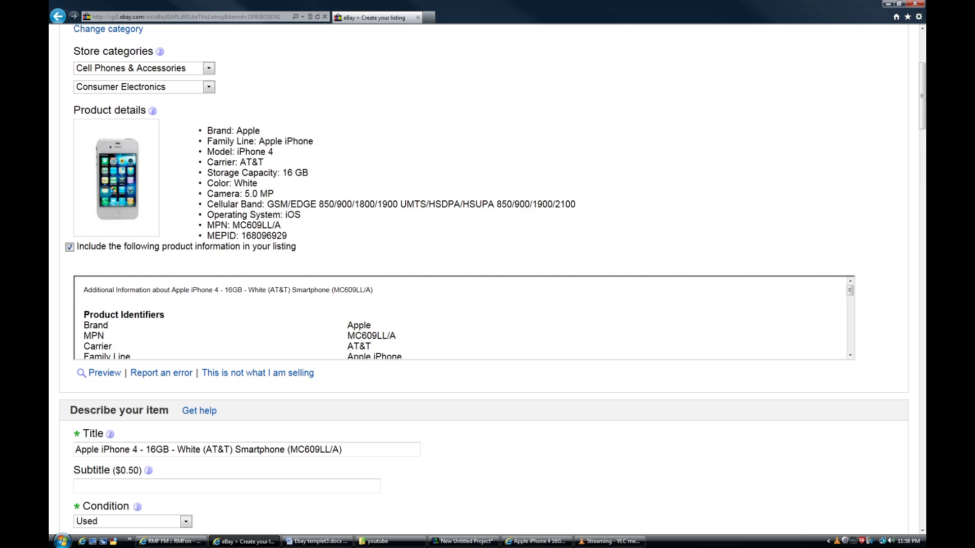
drag(84, 311, 134, 318)
scroll(464, 319, down, 5)
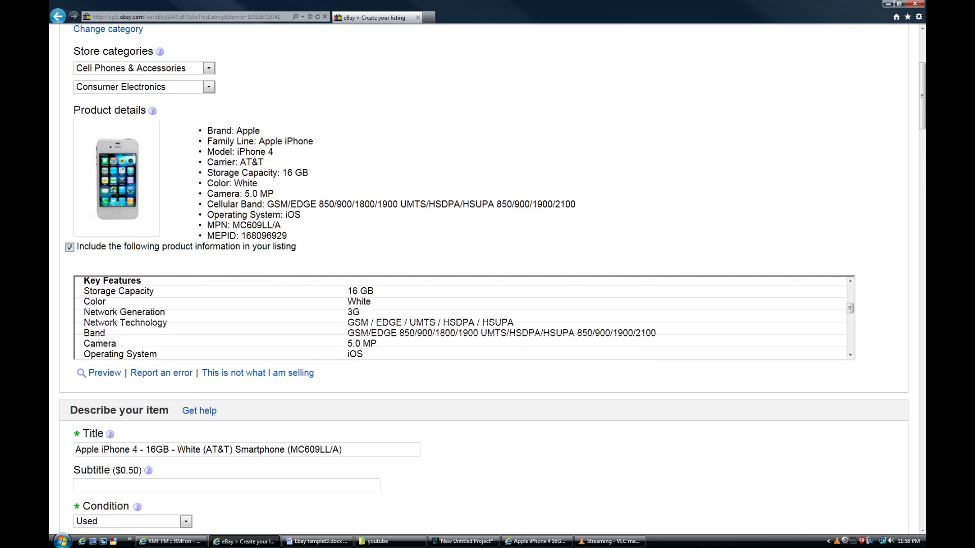
scroll(464, 318, down, 12)
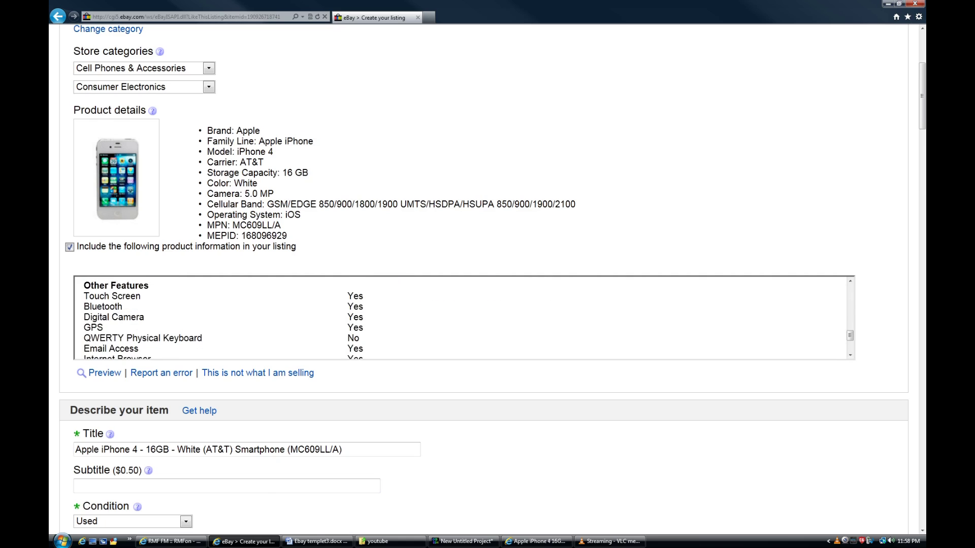
scroll(465, 319, down, 5)
scroll(465, 318, up, 11)
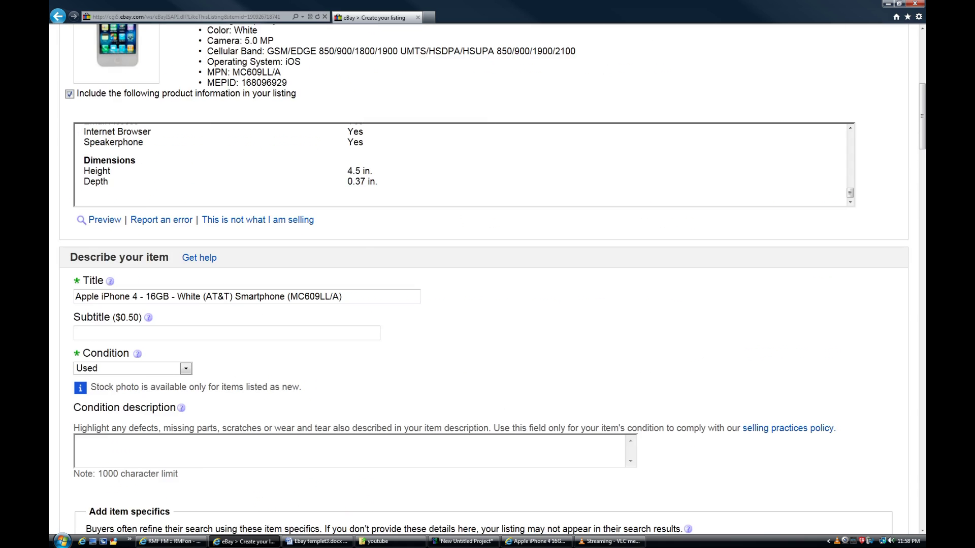
Step: Remove the model number (MC609LL/A) from the listing title so it reads "Apple iPhone 4 - 16GB - White (AT&T) Smartphone"
scroll(486, 276, down, 3)
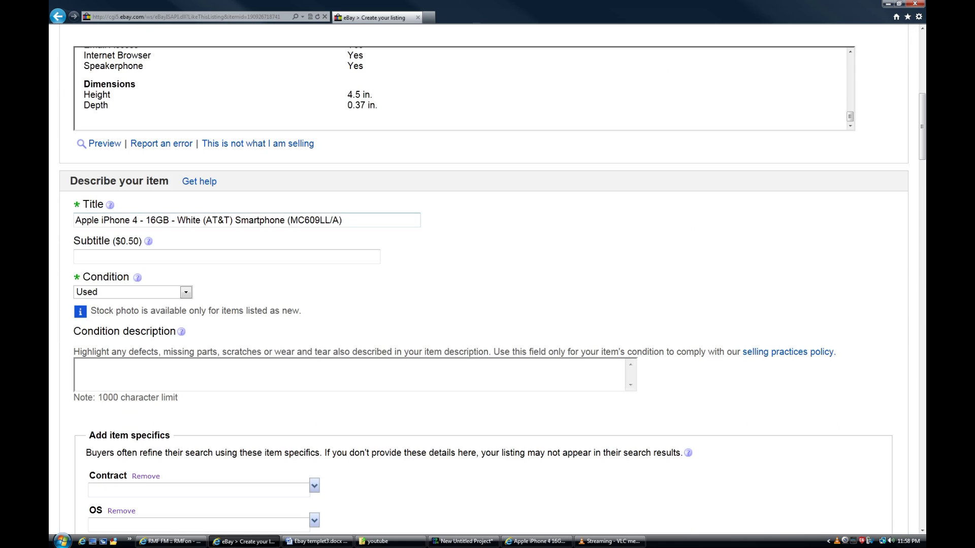
drag(347, 220, 74, 221)
click(177, 220)
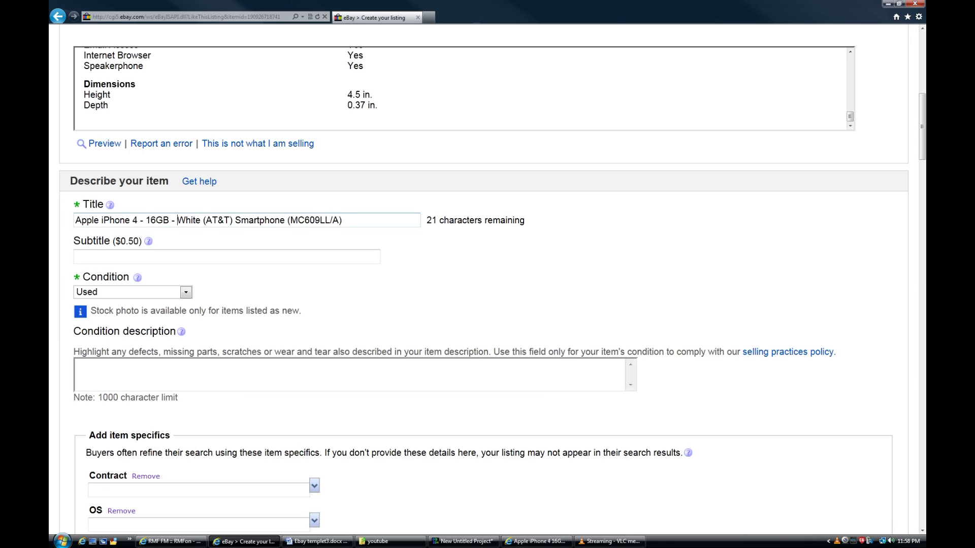
drag(288, 220, 343, 220)
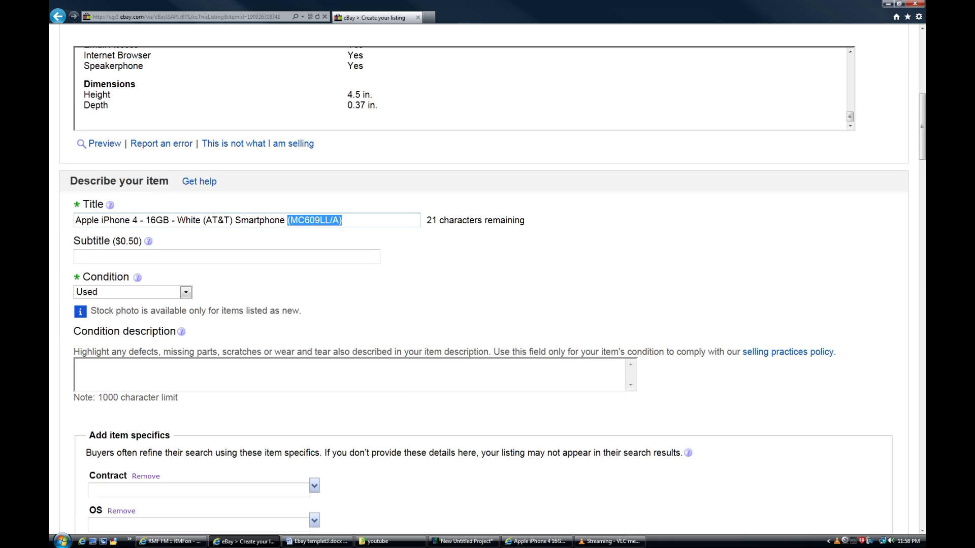
key(BackSpace)
key(BackSpace)
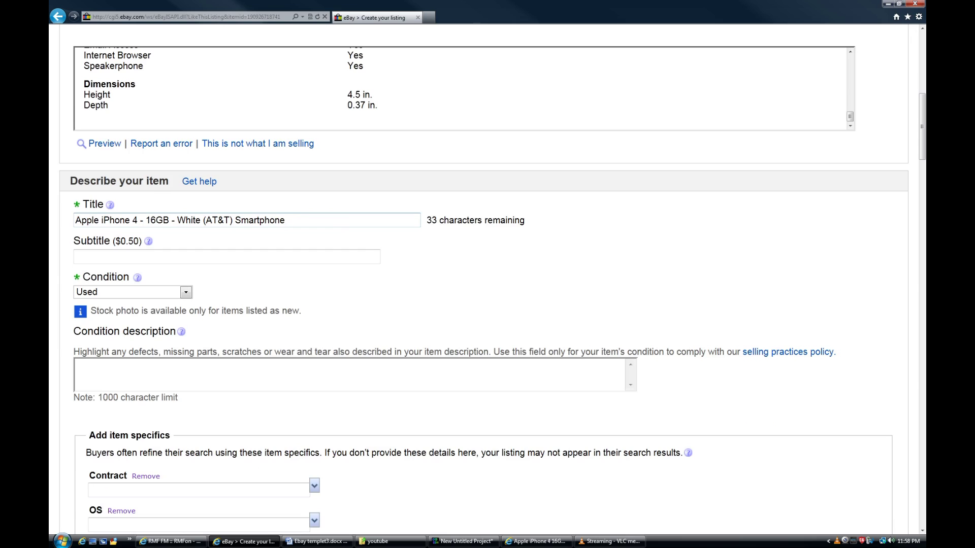
Step: Choose Used as the condition and enter "Tested in working Condition" as the condition description
click(186, 292)
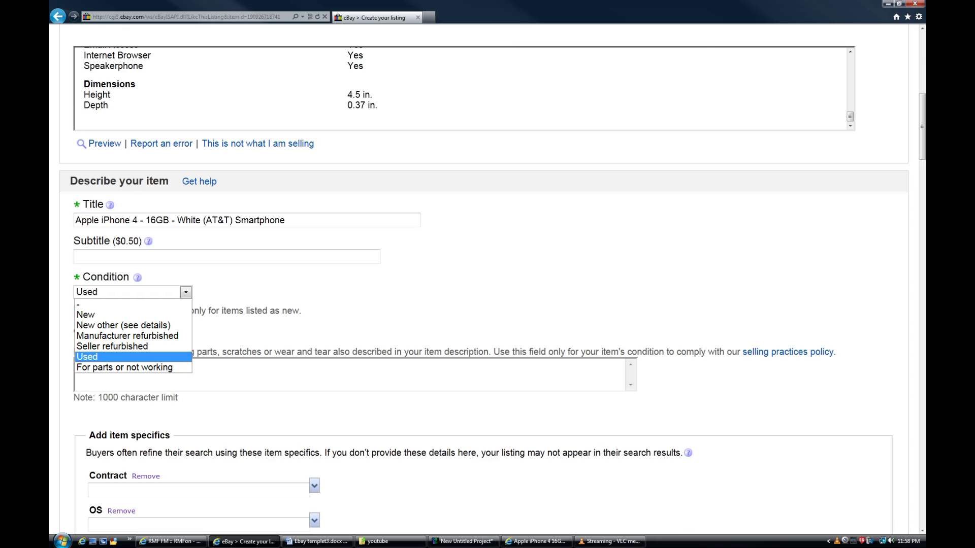
click(123, 357)
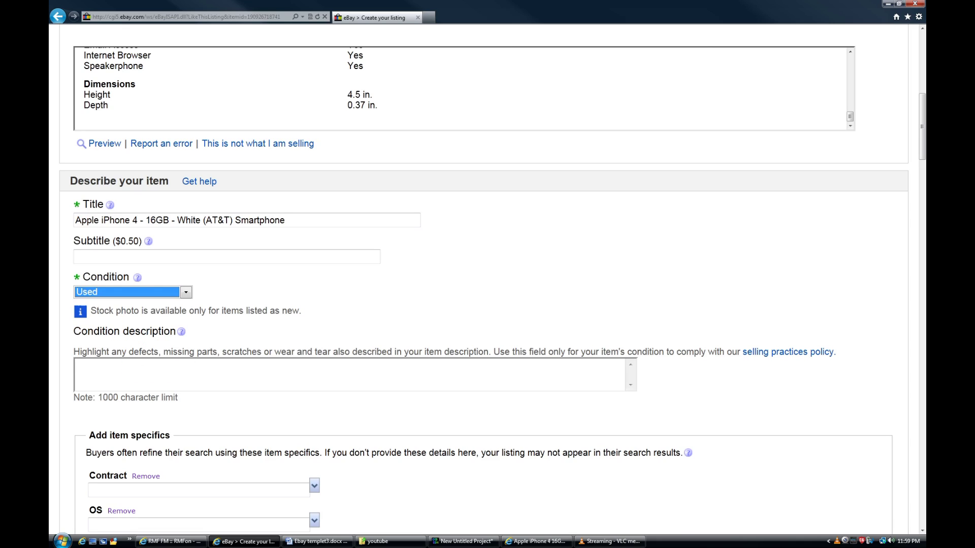
click(123, 373)
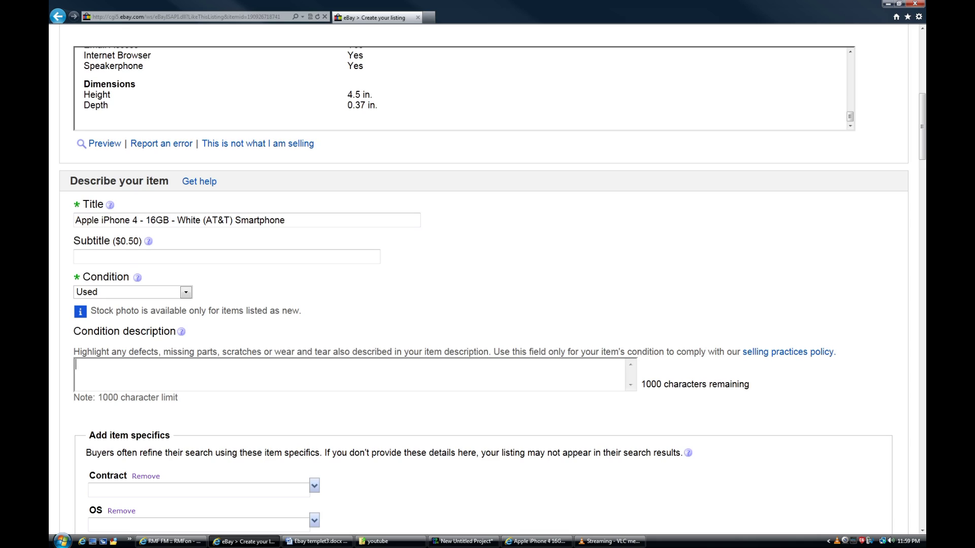
text(Tested )
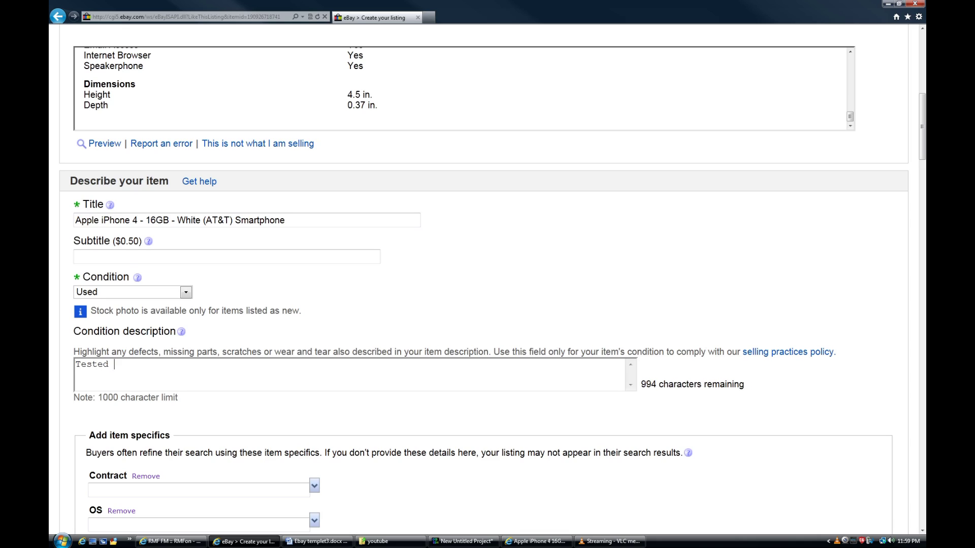
text(in working Condition)
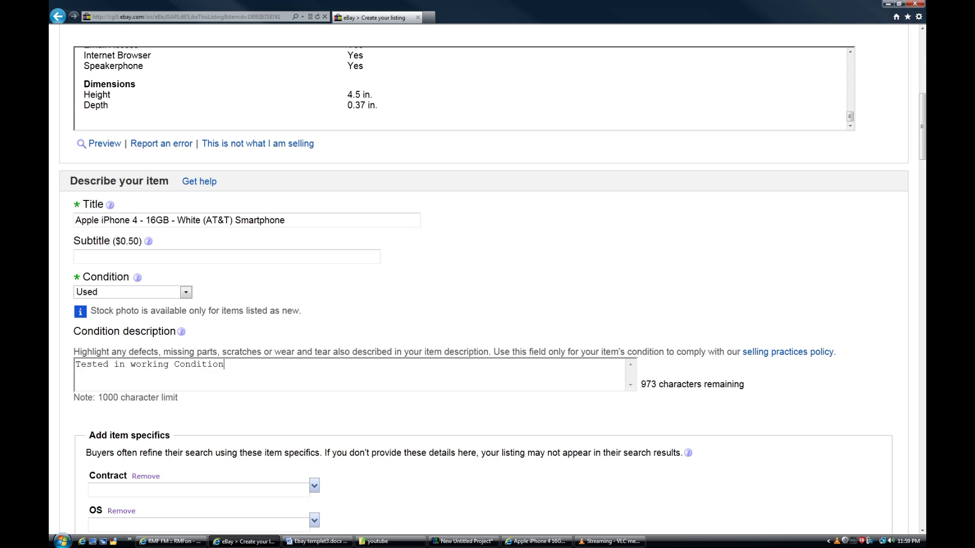
Step: Set the item specifics Contract to Without Contract and OS to iOS - Apple
scroll(487, 285, down, 3)
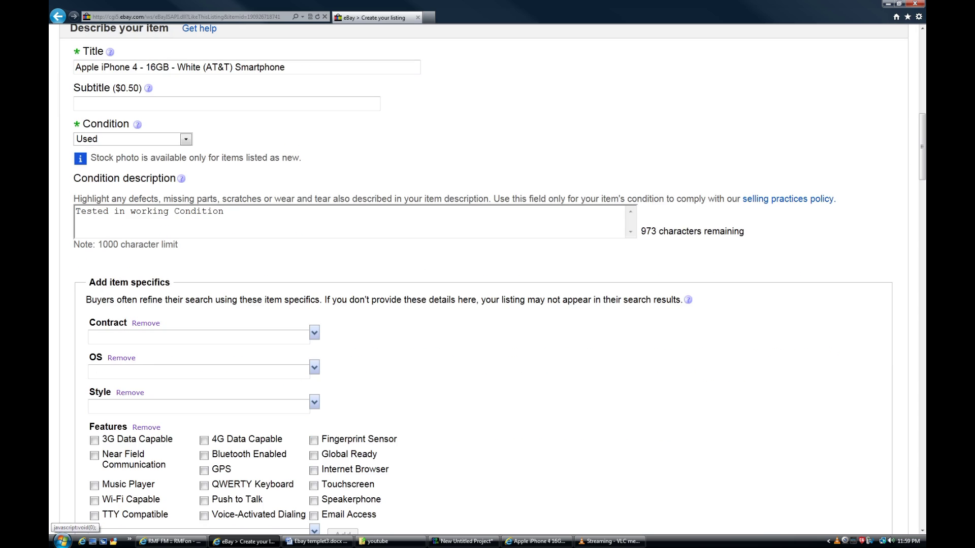
click(314, 334)
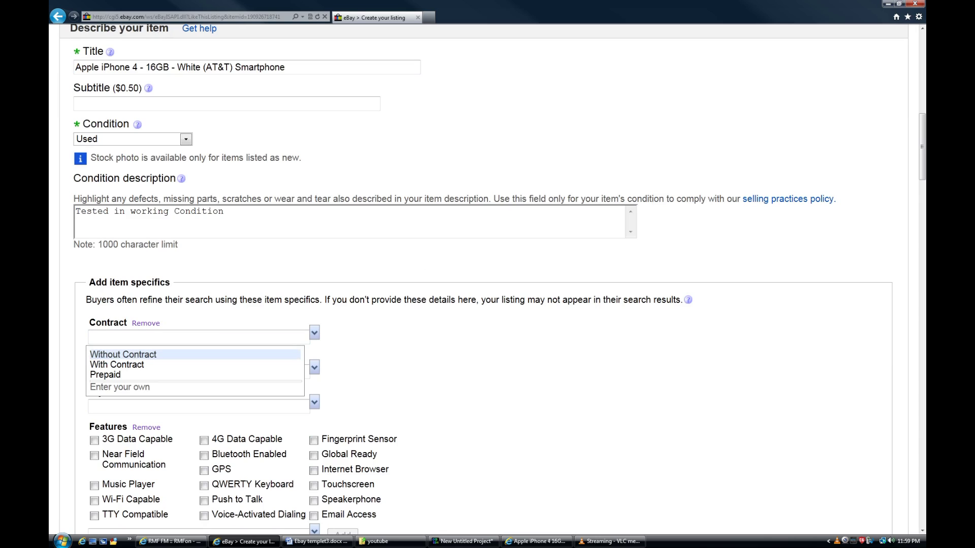
click(123, 355)
click(314, 368)
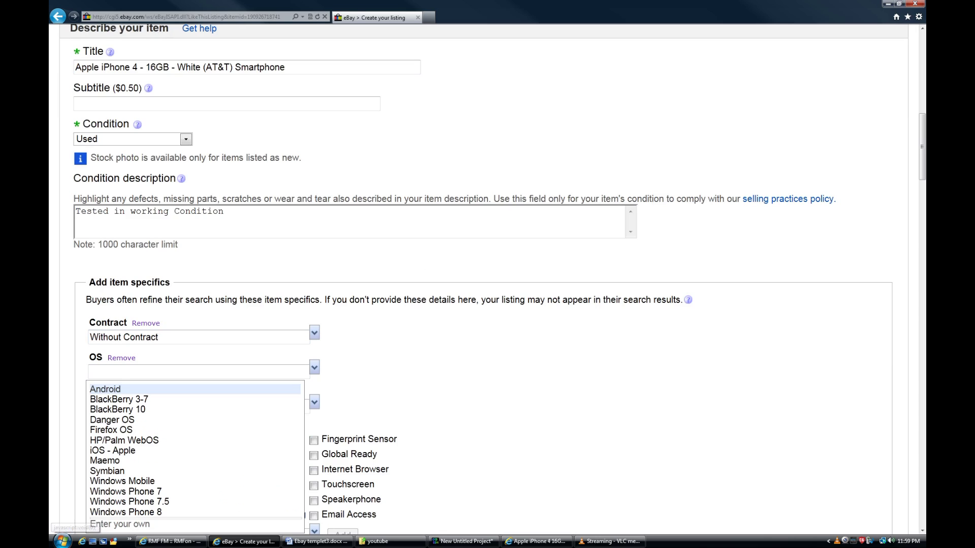
scroll(123, 447, down, 1)
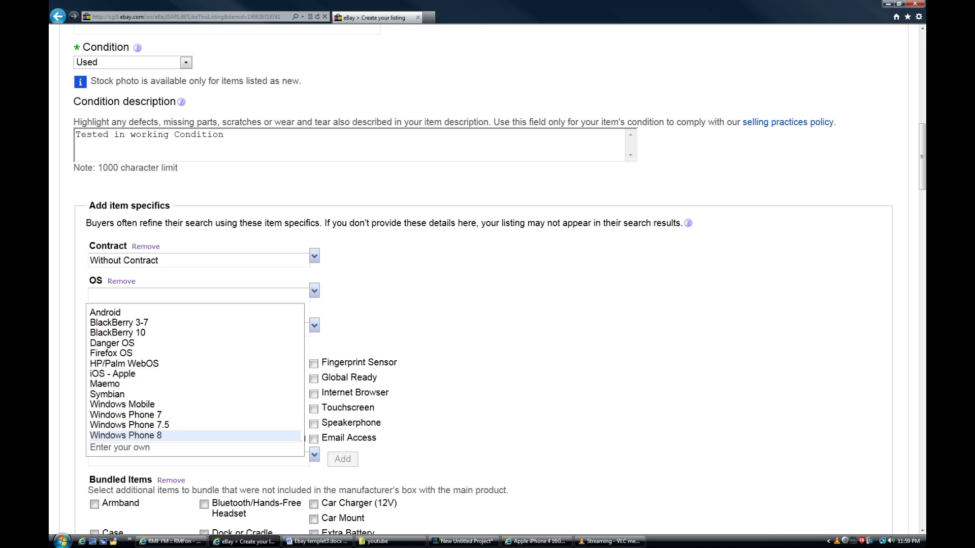
click(123, 374)
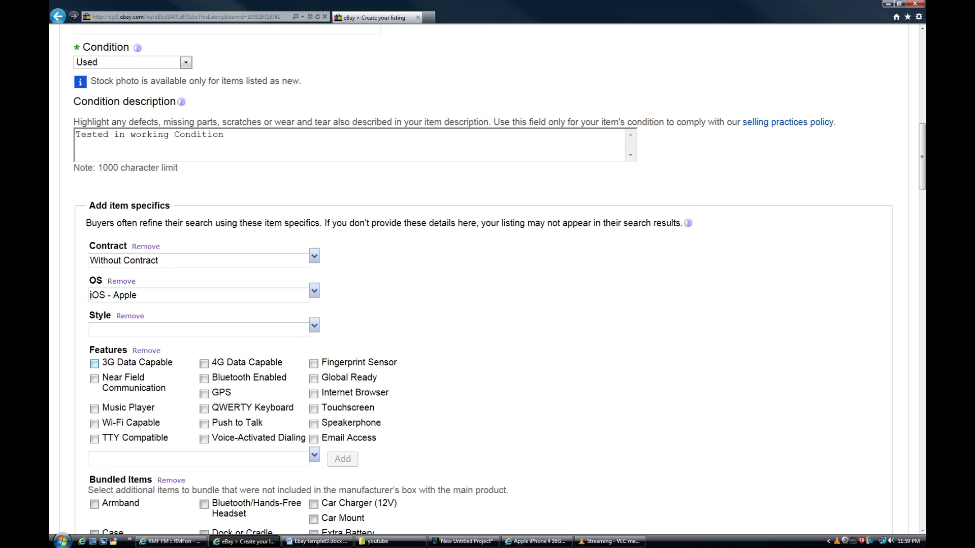
Step: Mark the features 3G Data Capable, Music Player, Wi-Fi Capable, GPS, Bluetooth Enabled, Voice-Activated Dialing, Internet Browser, Touchscreen, Speakerphone and Email Access
click(94, 364)
click(94, 409)
click(94, 424)
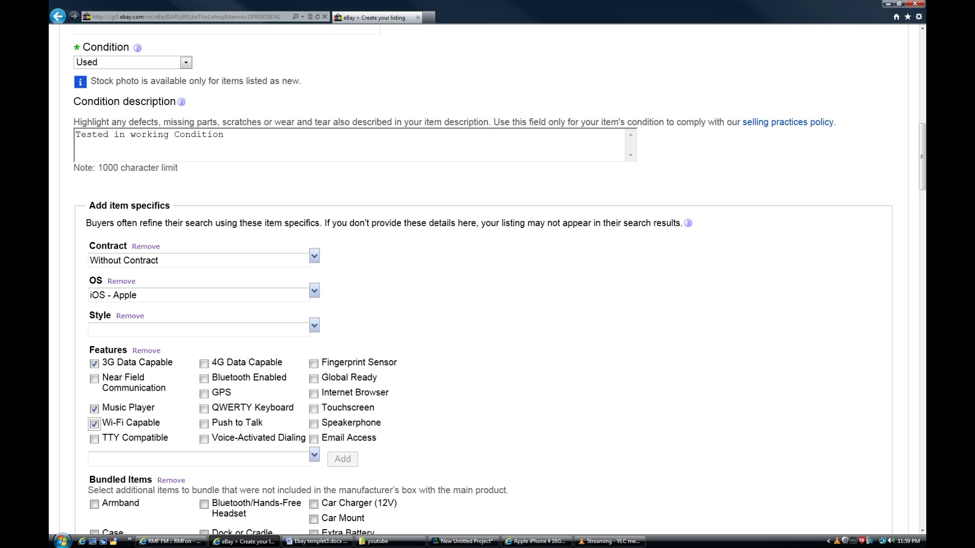
click(204, 393)
click(203, 379)
click(204, 440)
click(313, 394)
click(313, 408)
click(313, 424)
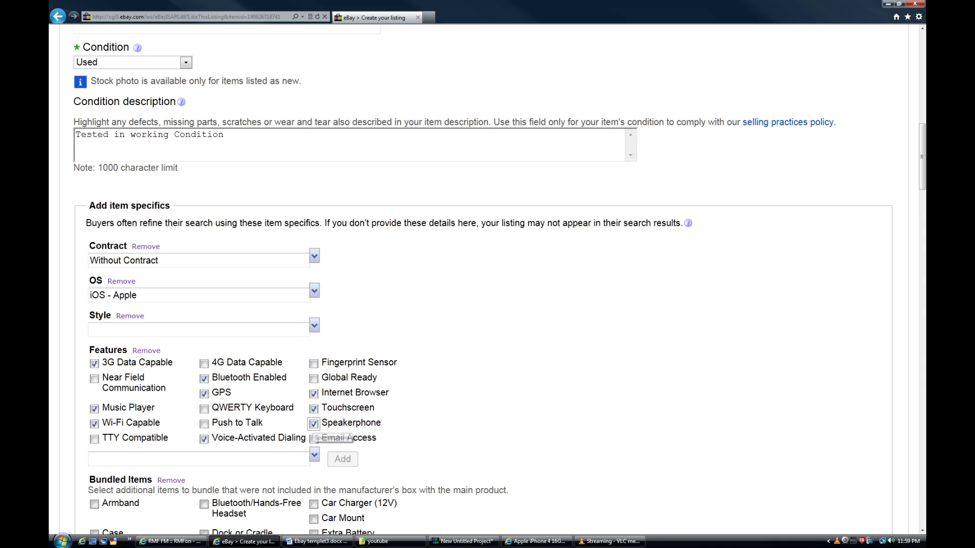
click(313, 439)
Step: Mark only Case among the bundled items in the item specifics
scroll(488, 279, down, 6)
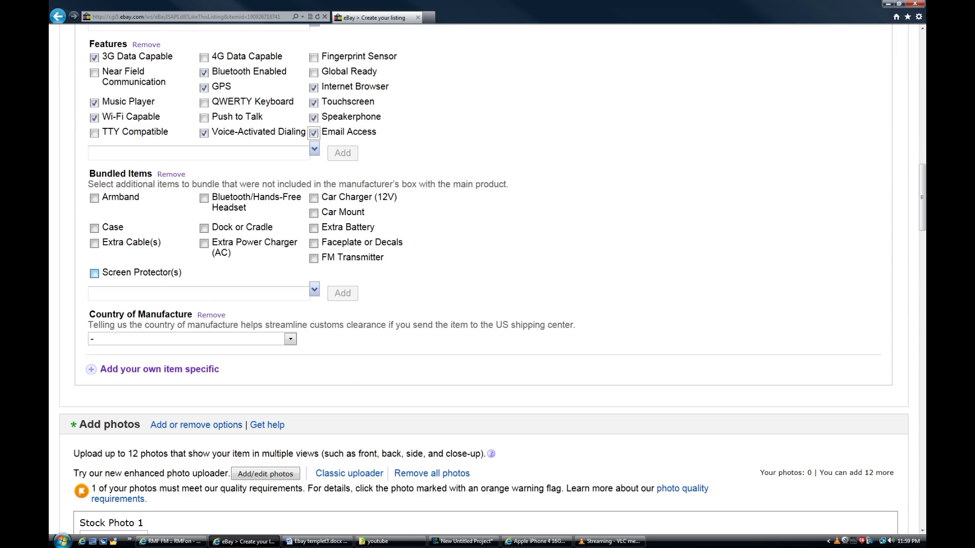
click(94, 273)
click(94, 273)
click(94, 229)
scroll(483, 279, down, 3)
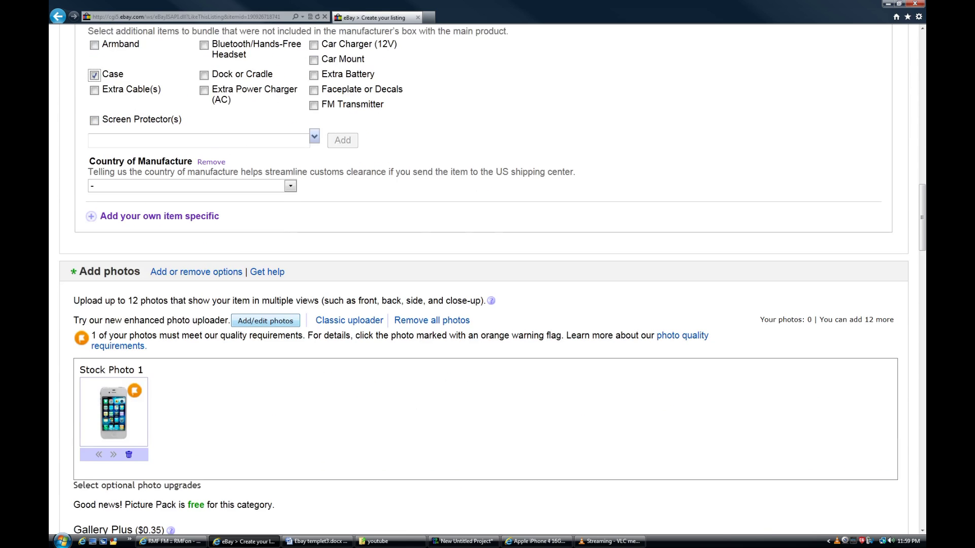
scroll(482, 279, down, 2)
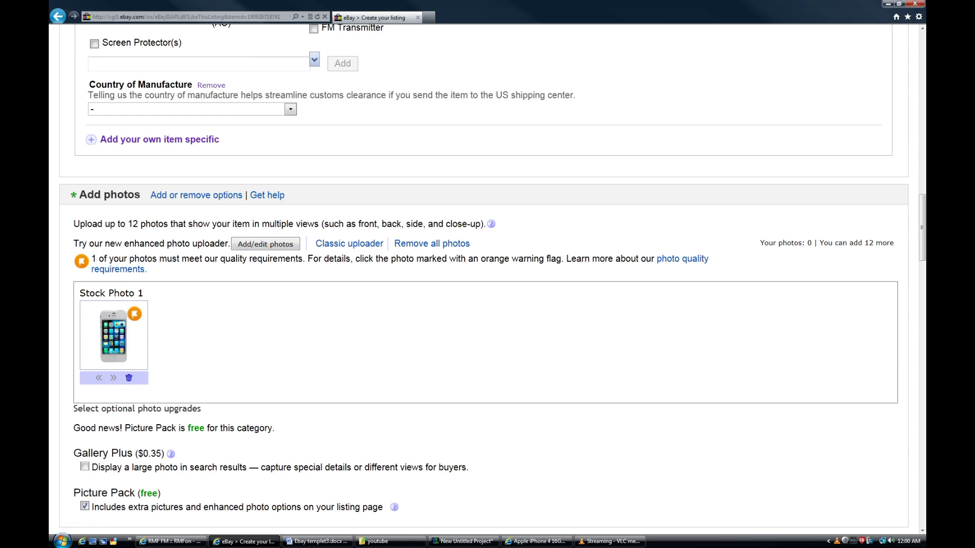
click(290, 109)
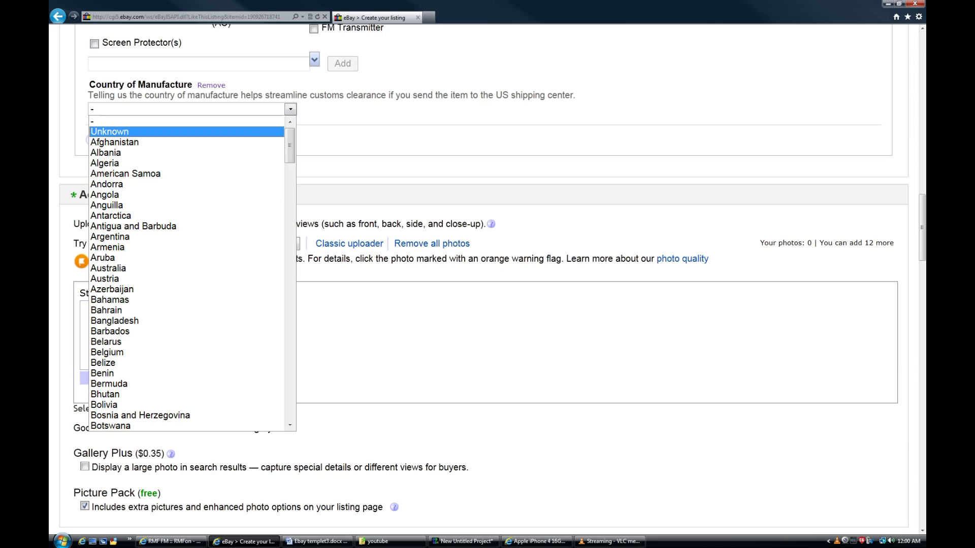
click(186, 131)
click(290, 109)
scroll(187, 121, up, 1)
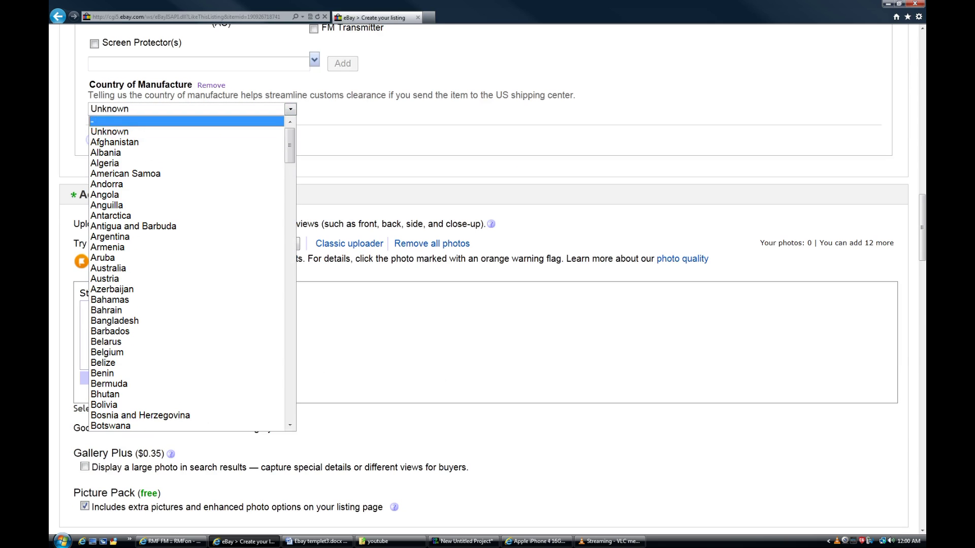
click(187, 121)
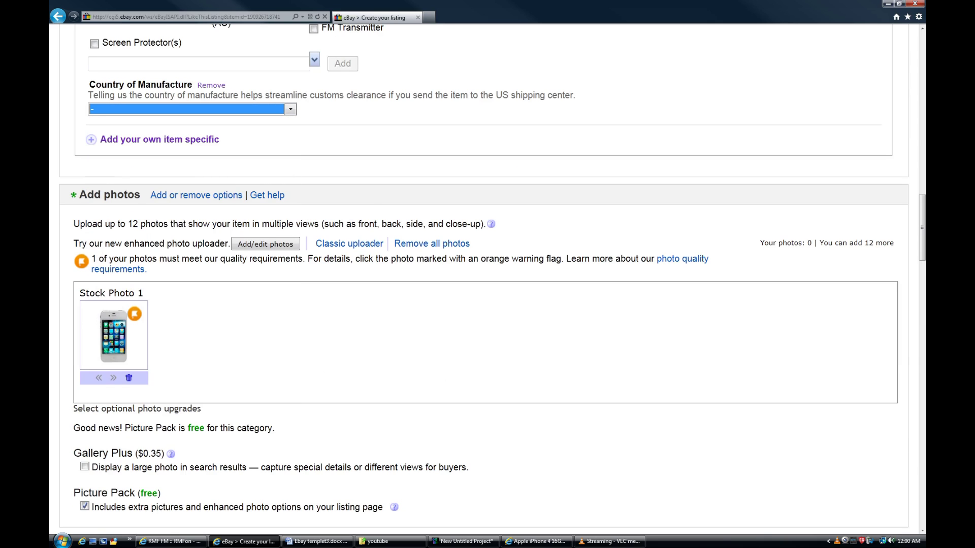
Step: Delete the stock photo from the listing and open the file selection of the enhanced photo uploader
click(129, 378)
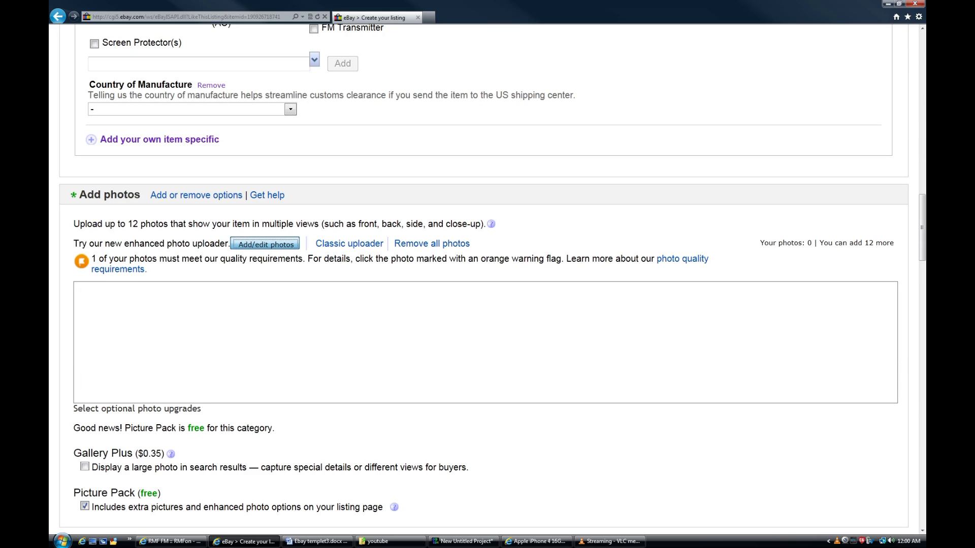
click(265, 244)
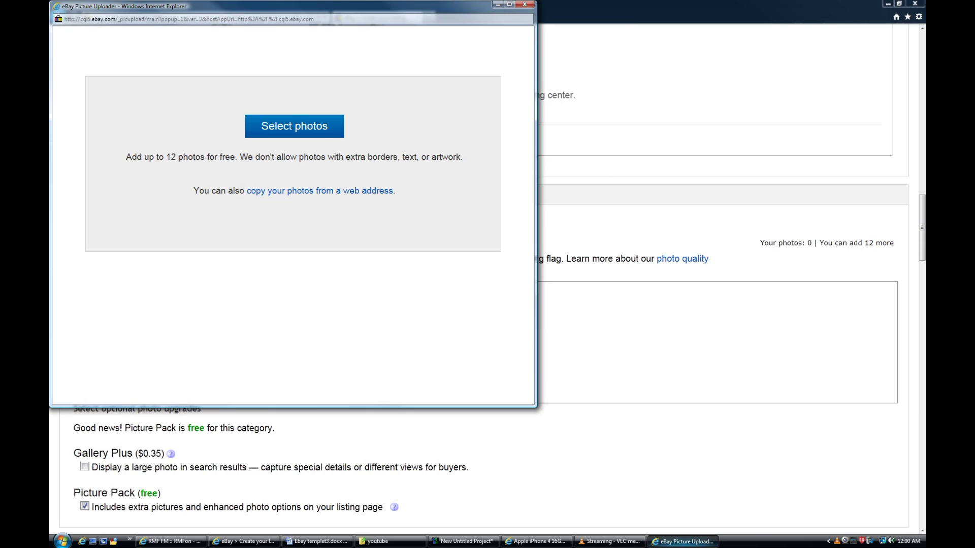
click(294, 126)
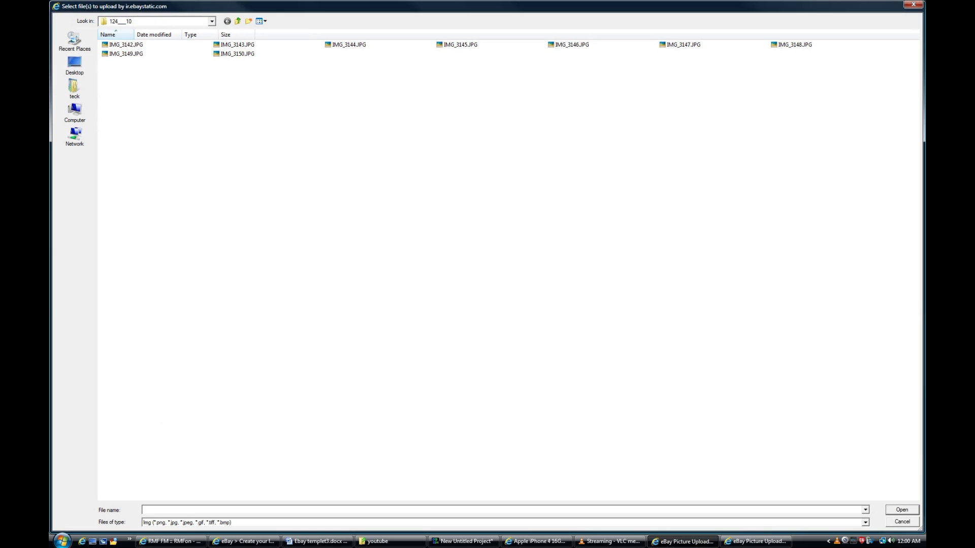
Step: Show the files as large thumbnails and add the photos IMG_3142.JPG through IMG_3150.JPG to the uploader
right_click(287, 125)
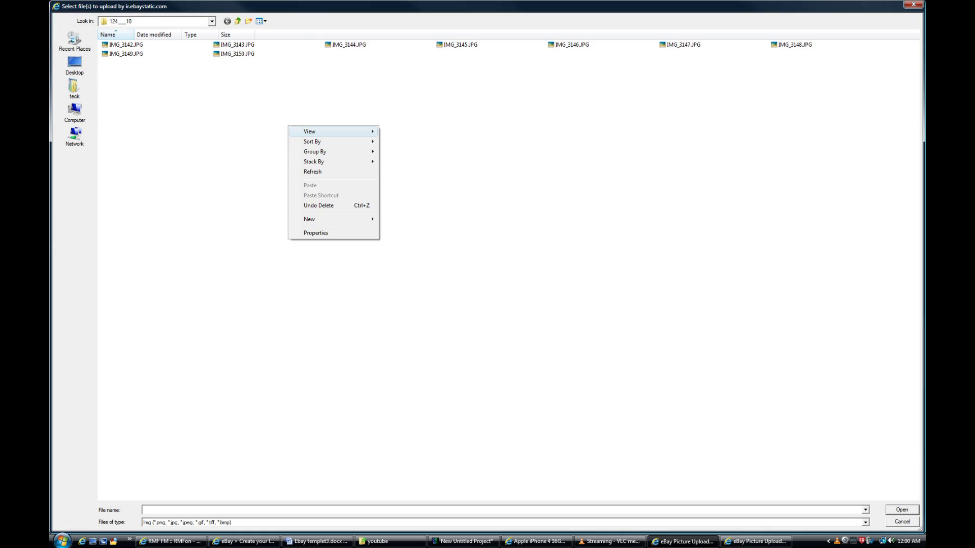
mouse_move(300, 130)
click(406, 131)
click(161, 117)
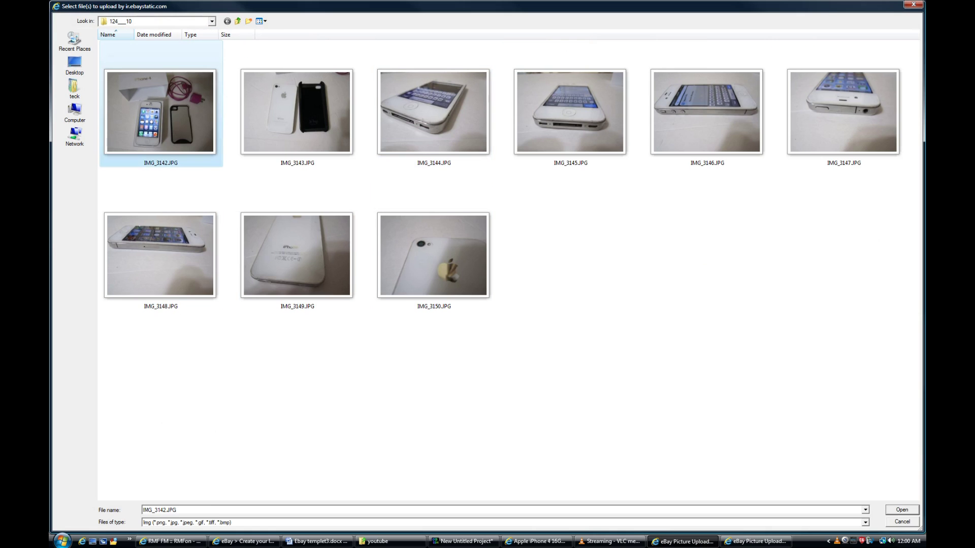
shift+click(433, 254)
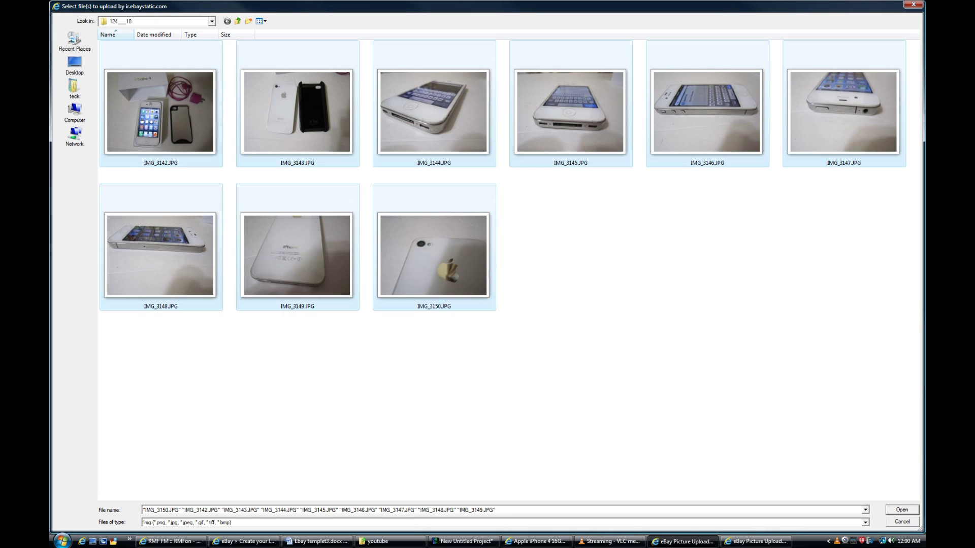
key(Return)
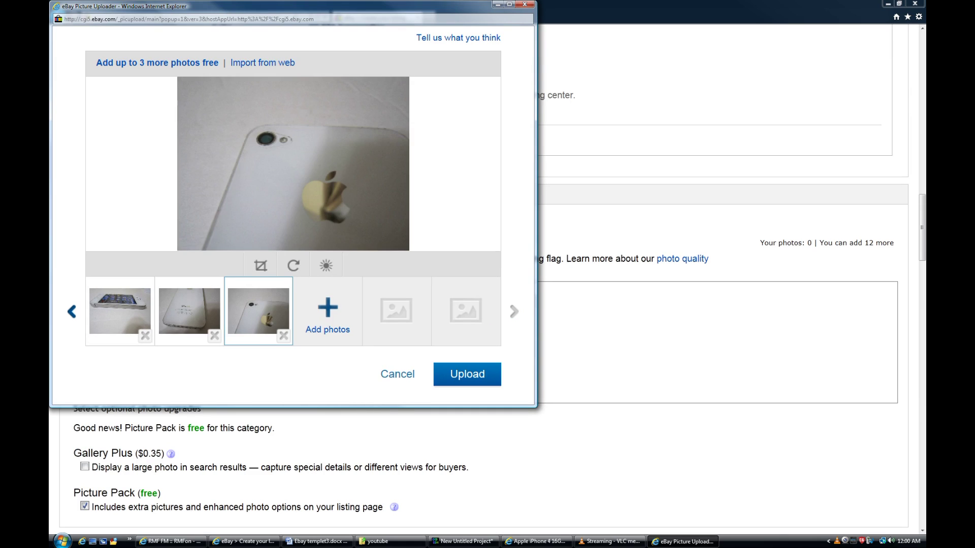
Step: Look through the added iPhone photos one after another in the uploader preview
click(189, 311)
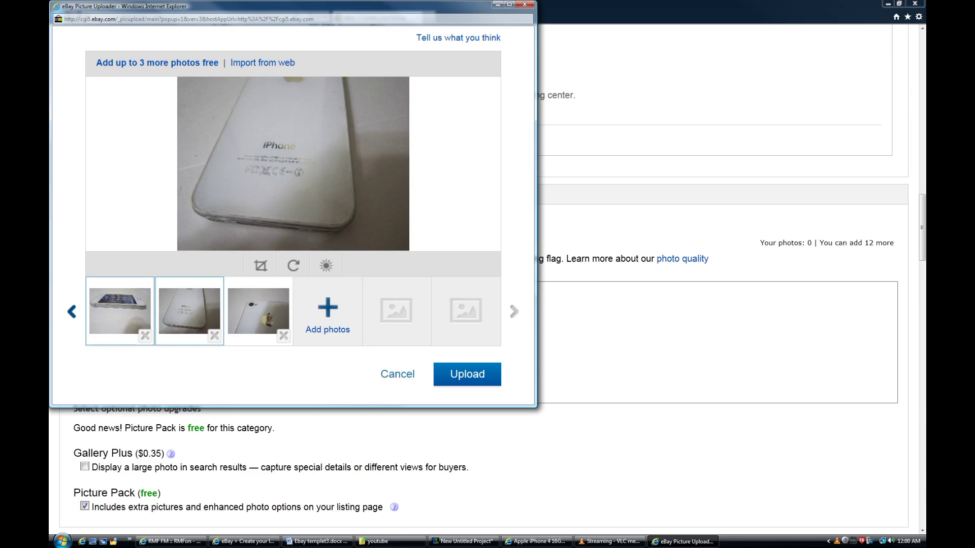
click(119, 311)
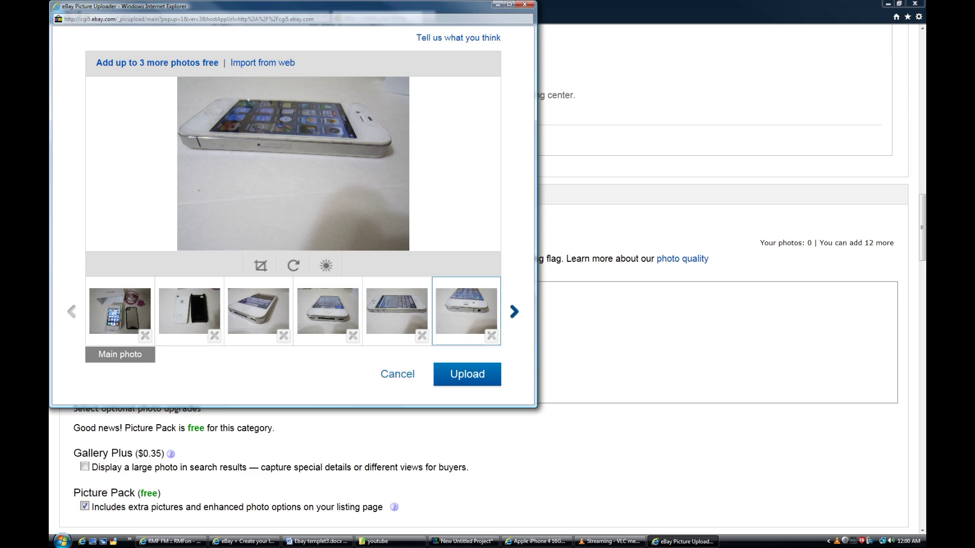
click(397, 312)
click(328, 311)
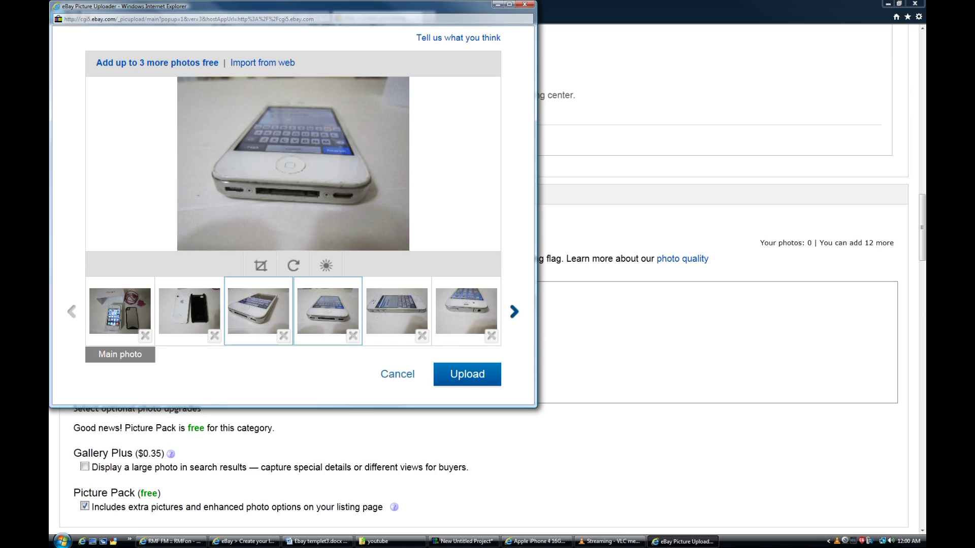
click(258, 312)
click(189, 311)
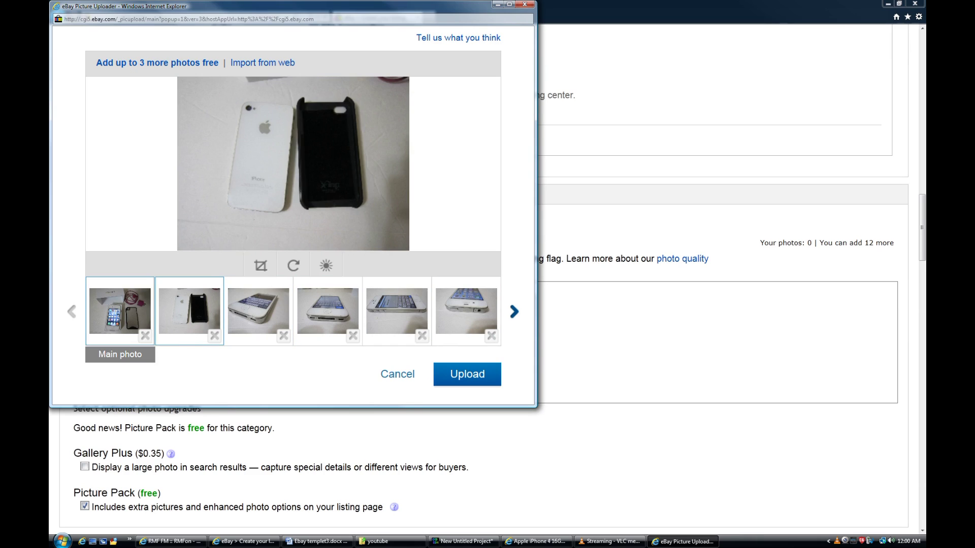
Step: Adjust the main photo in the uploader to brightness 38 and contrast 14
click(120, 311)
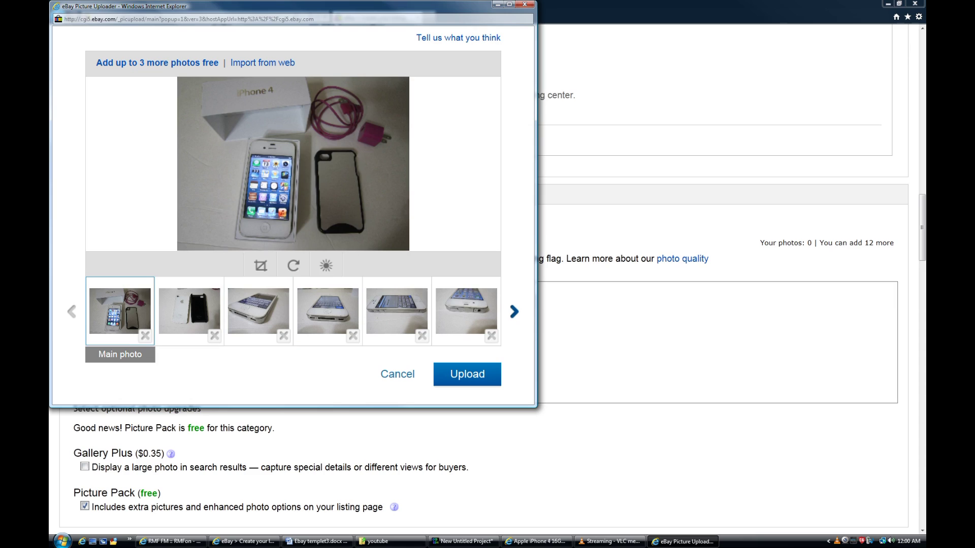
click(326, 265)
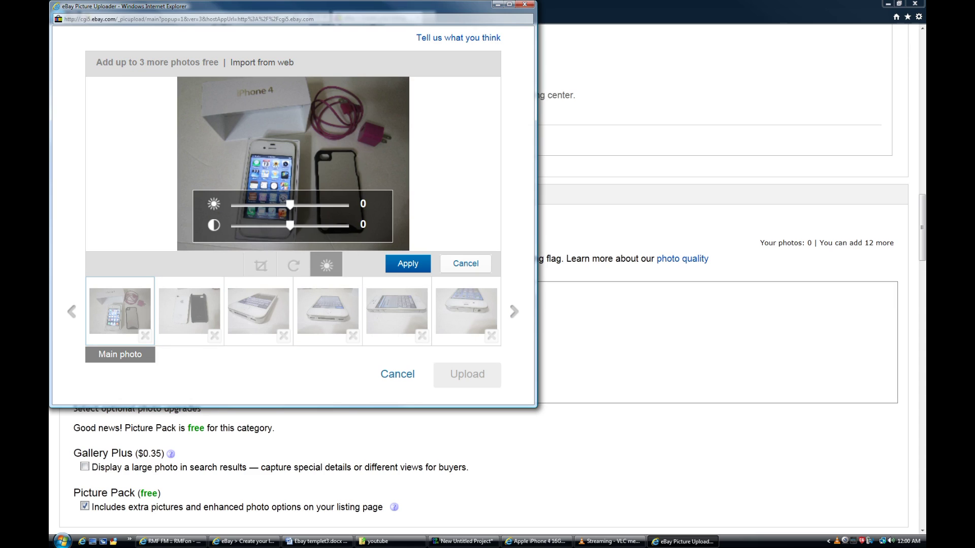
drag(290, 205, 299, 226)
click(408, 264)
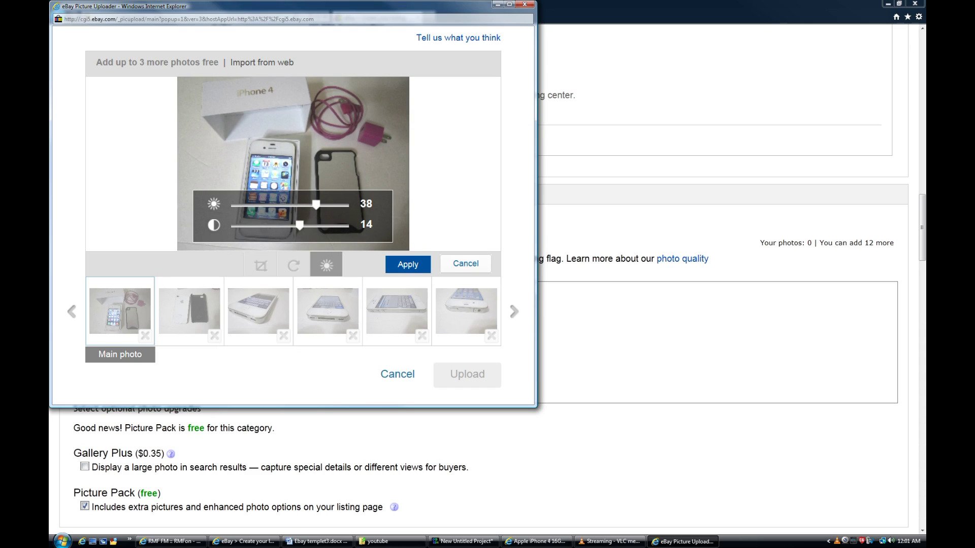
Step: Try to upload the photos to the listing and leave the photo uploader
click(467, 374)
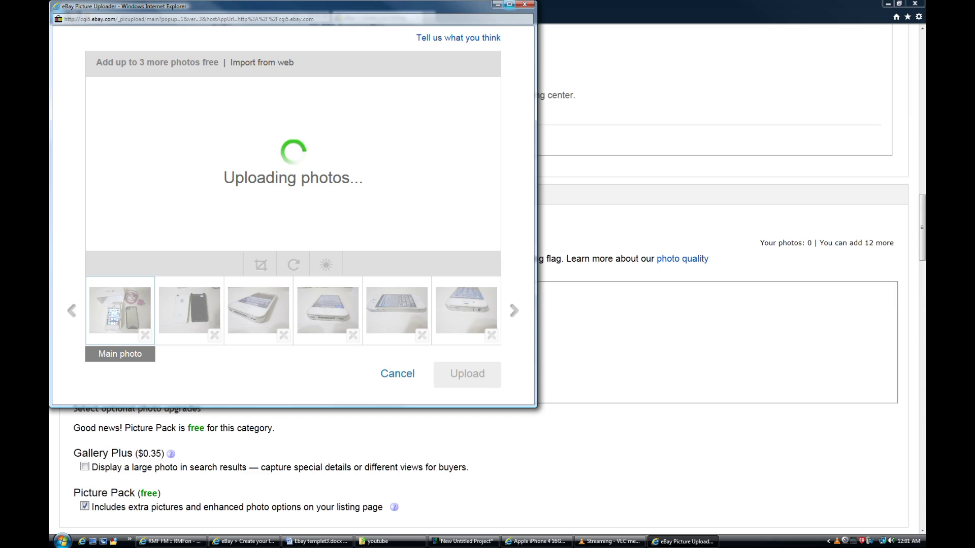
click(524, 5)
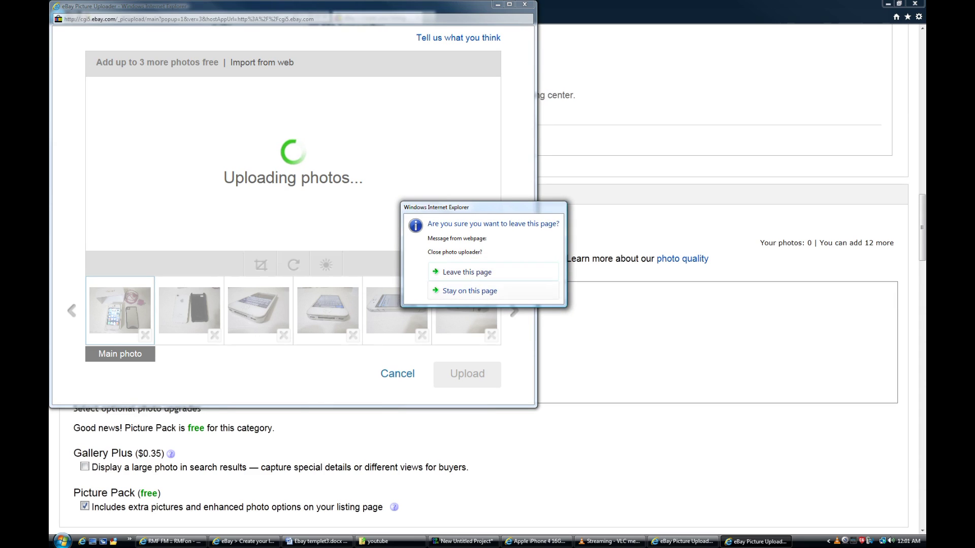
click(467, 271)
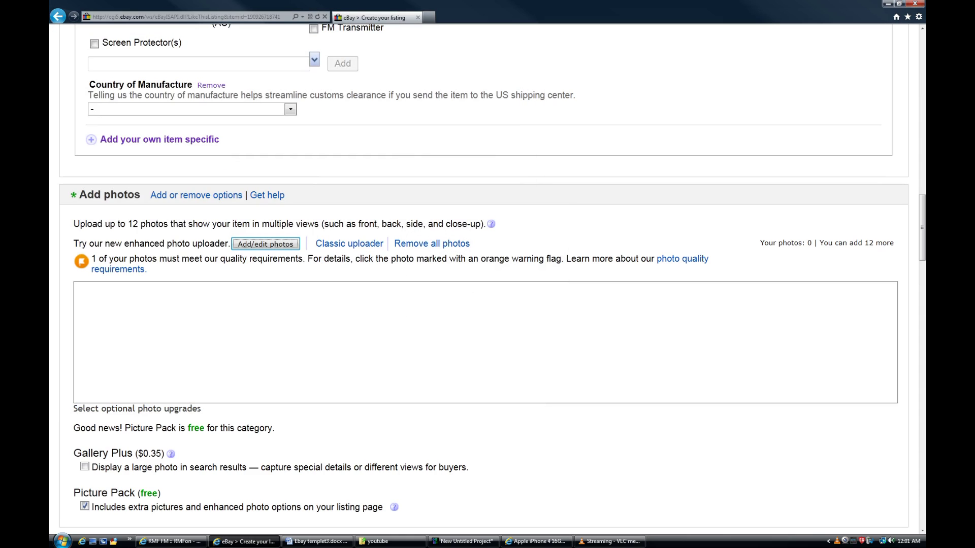
Step: Place the cursor in the listing's empty description editor and switch to the Word document Ebay templet3.docx
scroll(482, 279, down, 4)
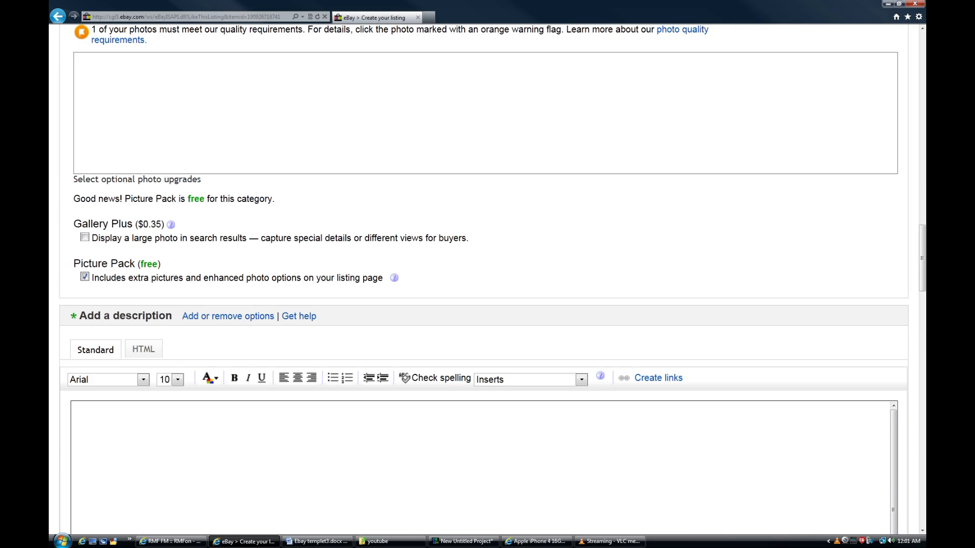
scroll(482, 279, down, 1)
click(77, 330)
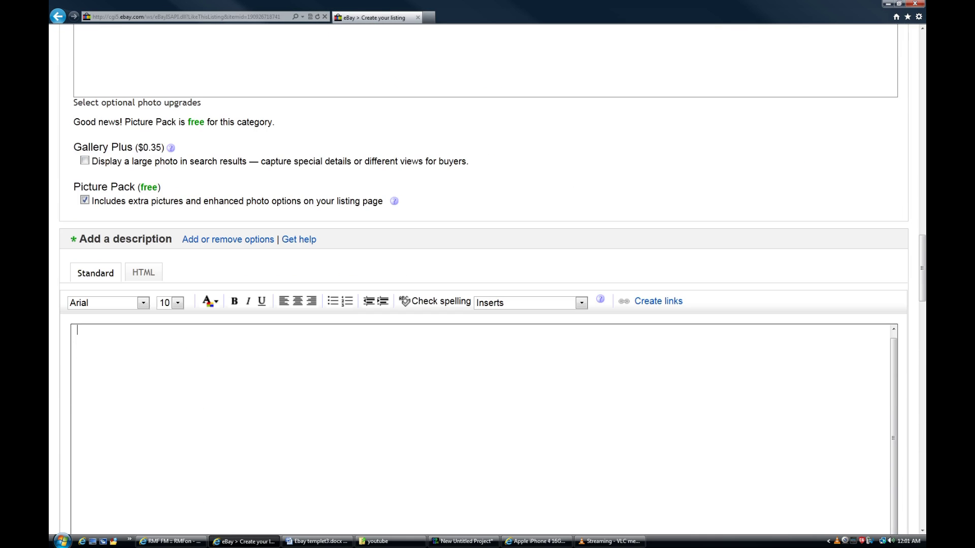
click(317, 541)
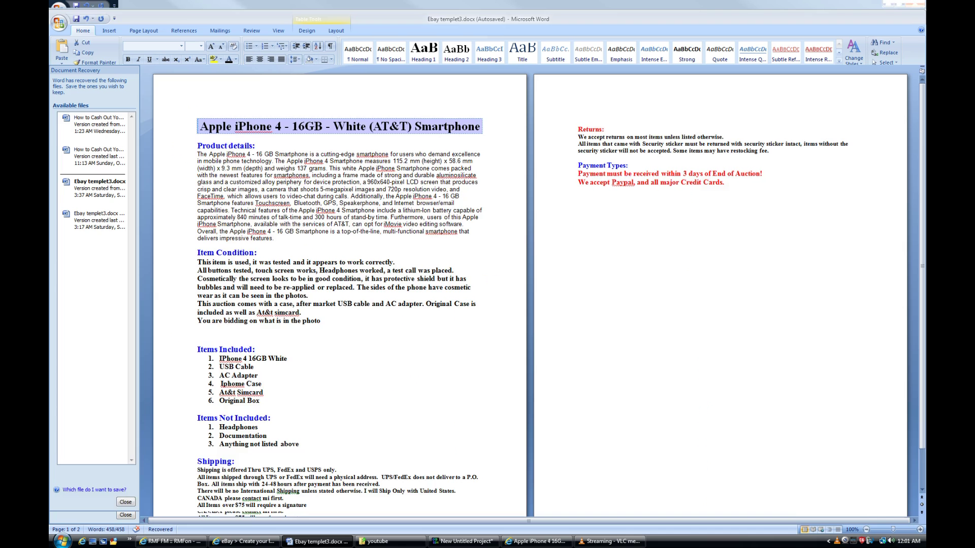
key(ctrl+a)
click(257, 253)
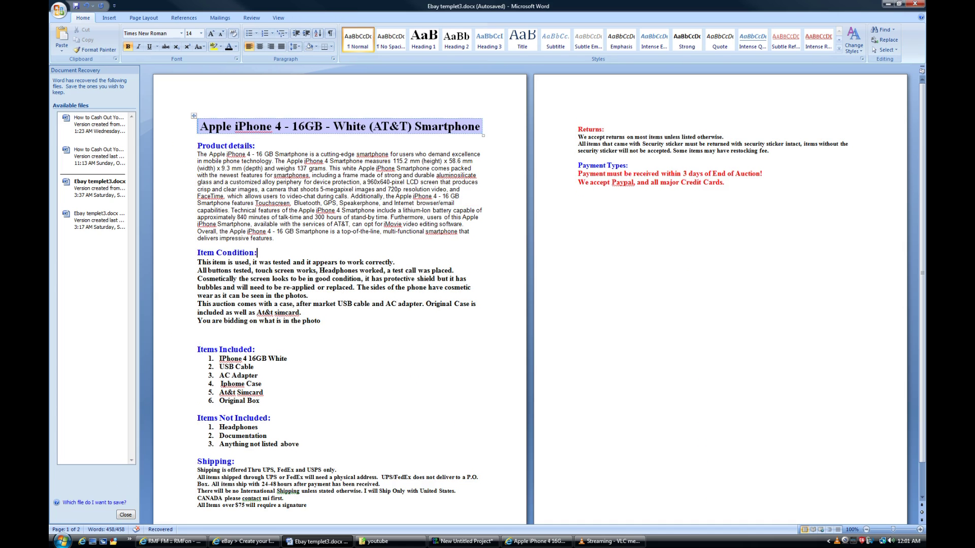
Step: Review the template's title, Product details paragraph and Item Condition text, highlighting each part while reading
drag(199, 127, 420, 125)
click(481, 127)
drag(198, 146, 253, 146)
drag(275, 239, 197, 154)
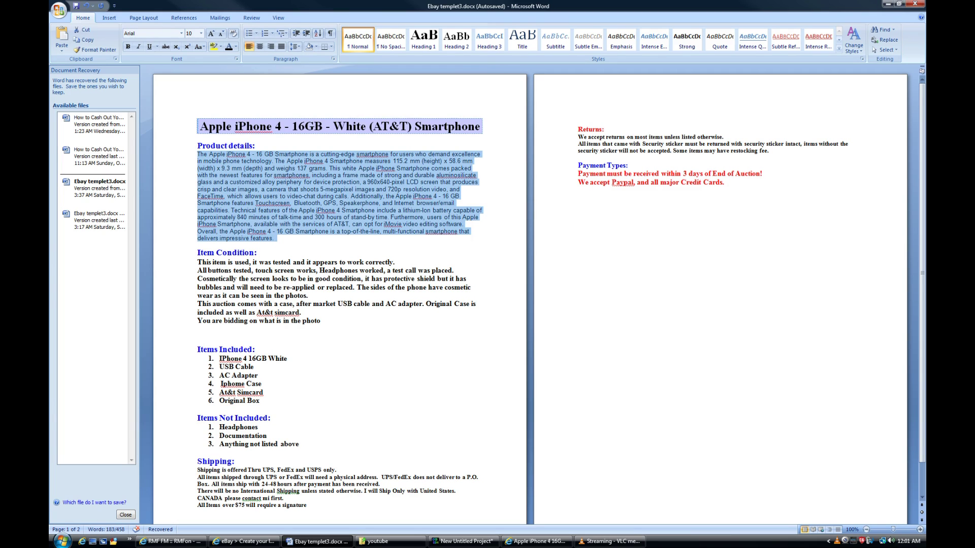
click(198, 339)
click(197, 262)
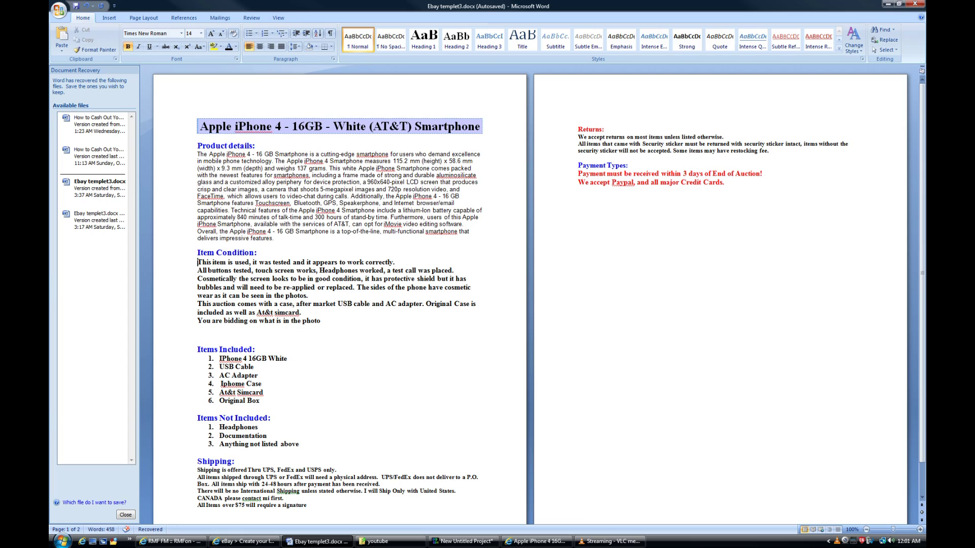
drag(197, 262, 451, 271)
double_click(202, 271)
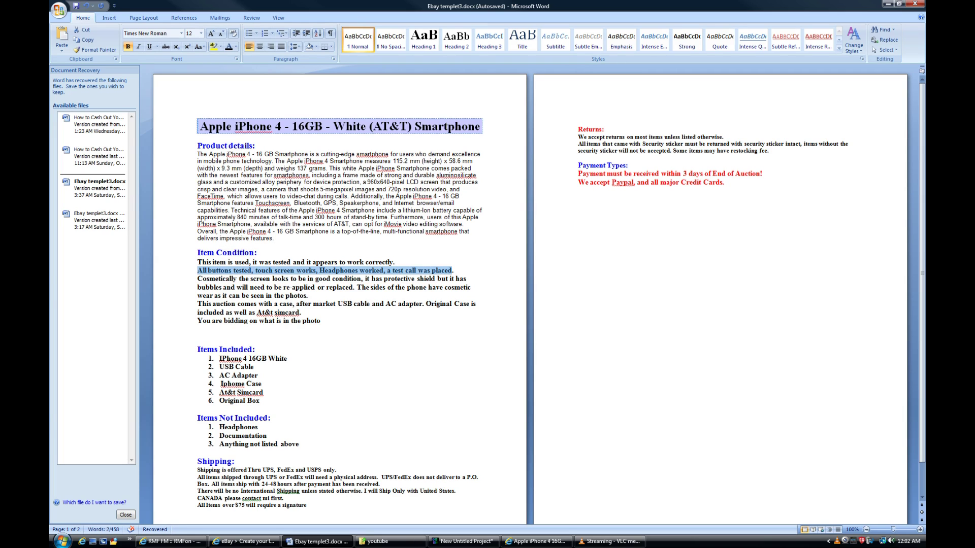
drag(198, 279, 197, 321)
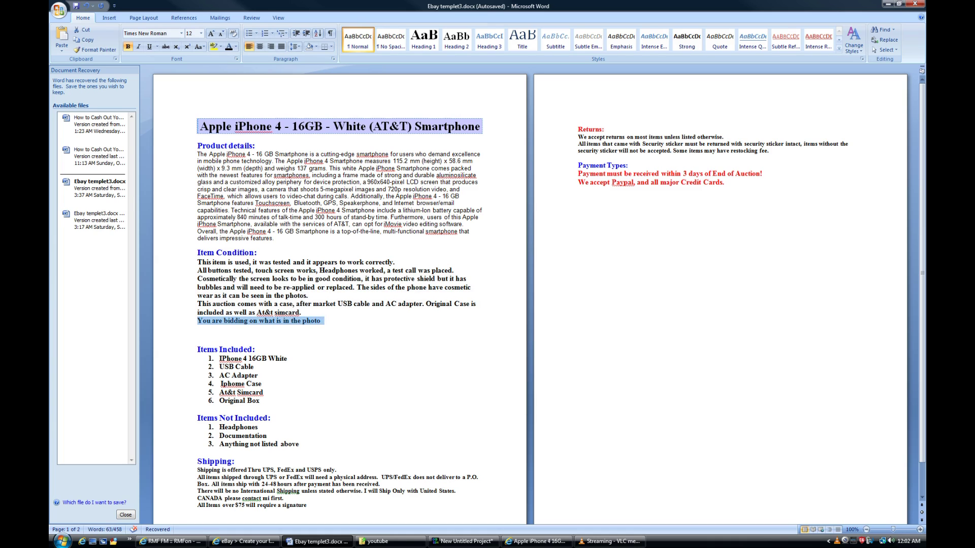
Step: Delete the extra blank line between the Item Condition text and the Items Included heading
click(255, 367)
click(198, 339)
key(BackSpace)
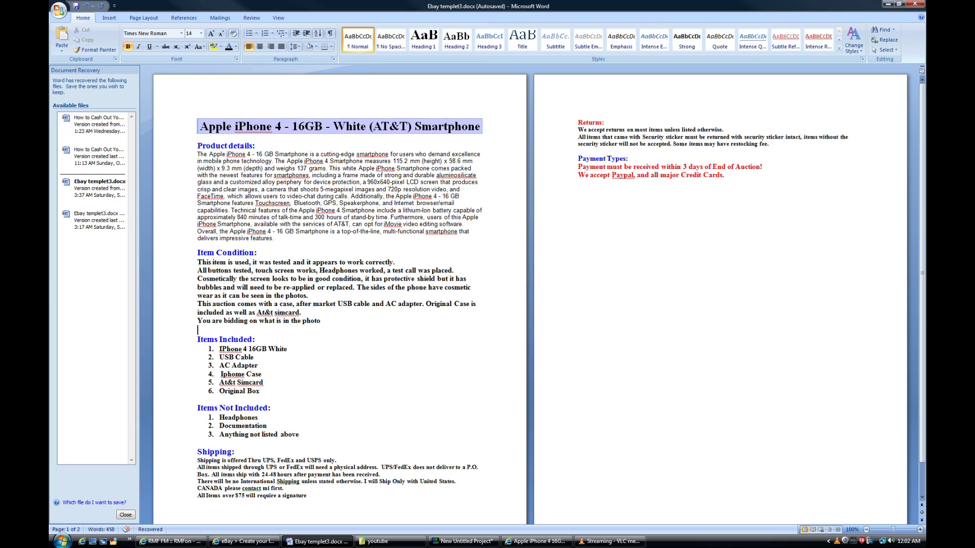
Step: Review the Items Included and Items Not Included lists and reread the Item Condition text
click(220, 349)
drag(219, 349, 287, 349)
drag(219, 358, 263, 391)
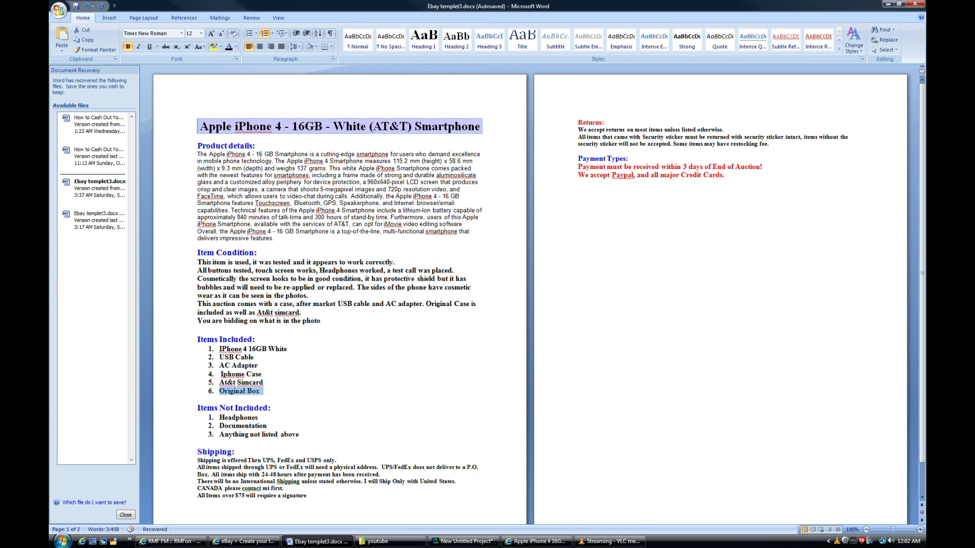
click(258, 418)
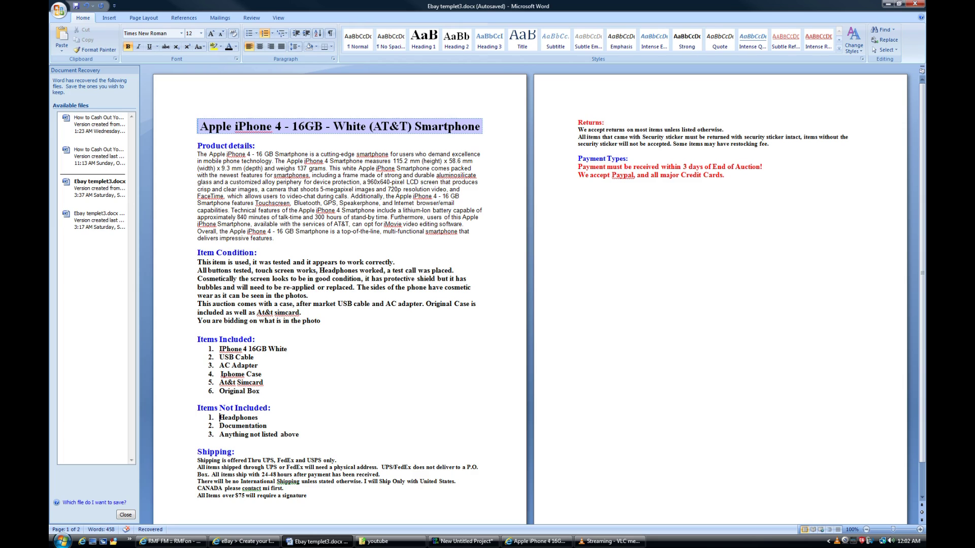
drag(219, 418, 303, 436)
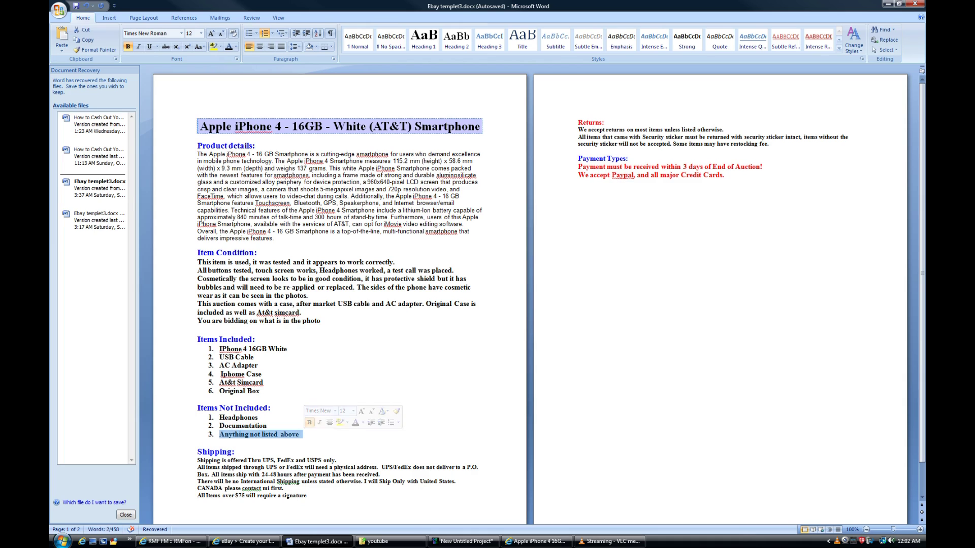
click(292, 408)
drag(322, 320, 197, 262)
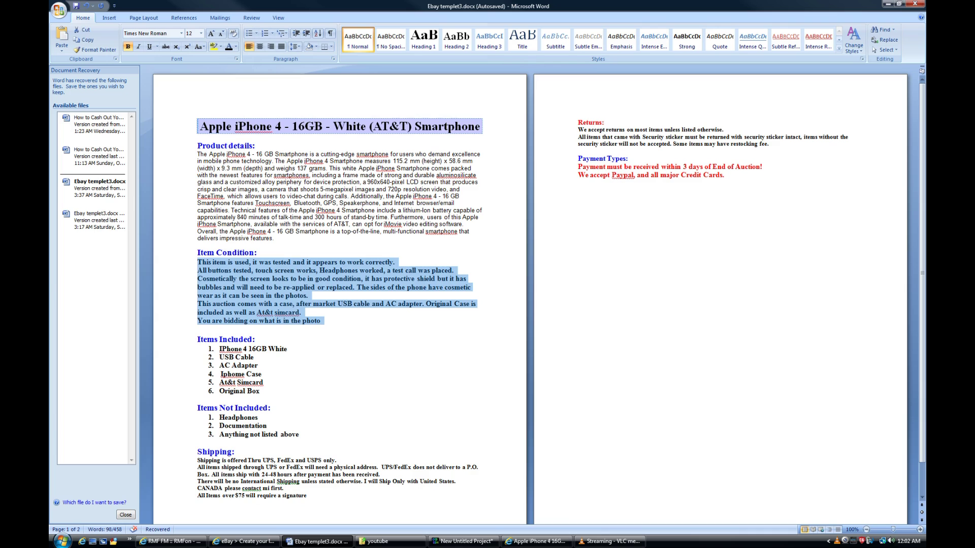
click(301, 296)
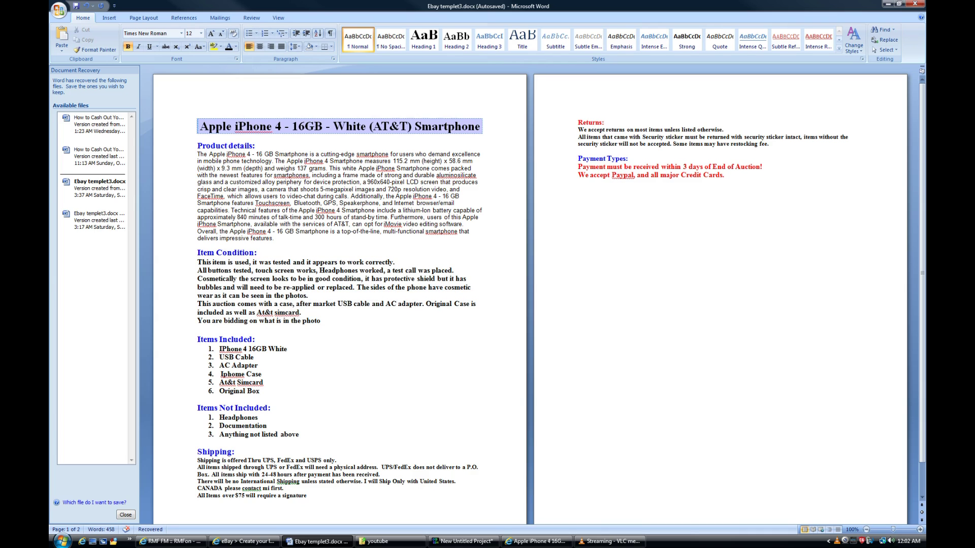
Step: Examine the Shipping section's terms line by line, including carriers, handling time, international shipping and the signature requirement
scroll(300, 296, down, 1)
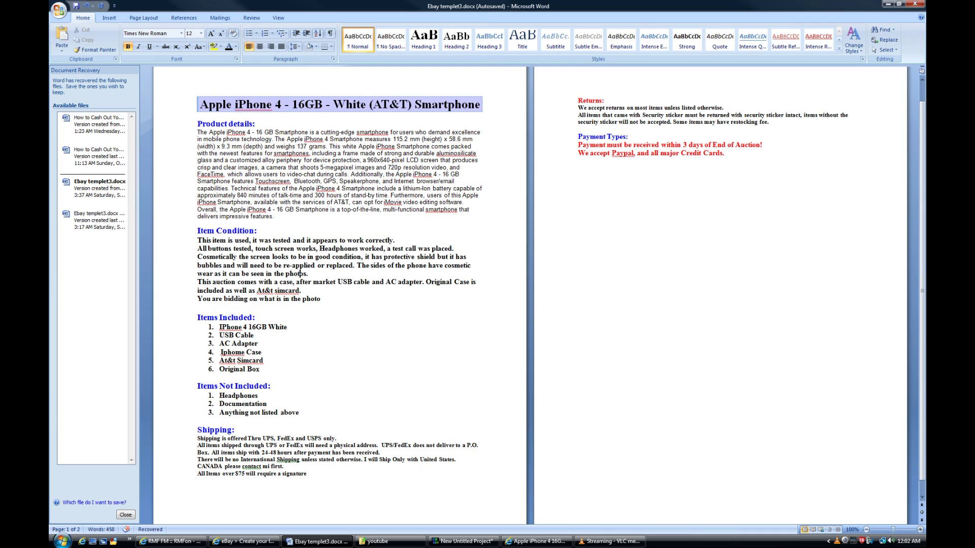
drag(308, 474, 197, 451)
key(ctrl+shift+Up)
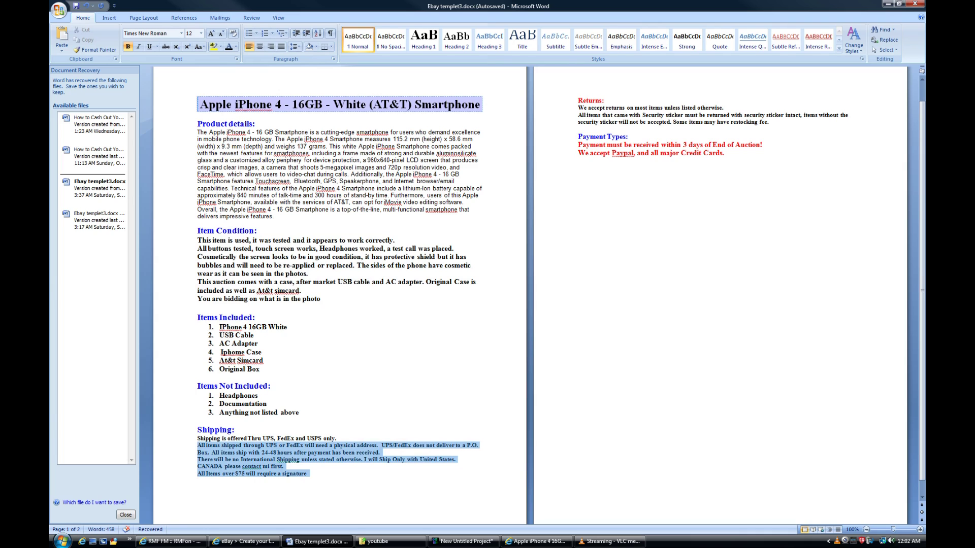
key(ctrl+shift+Down)
key(ctrl+shift+Down)
key(ctrl+shift+Down)
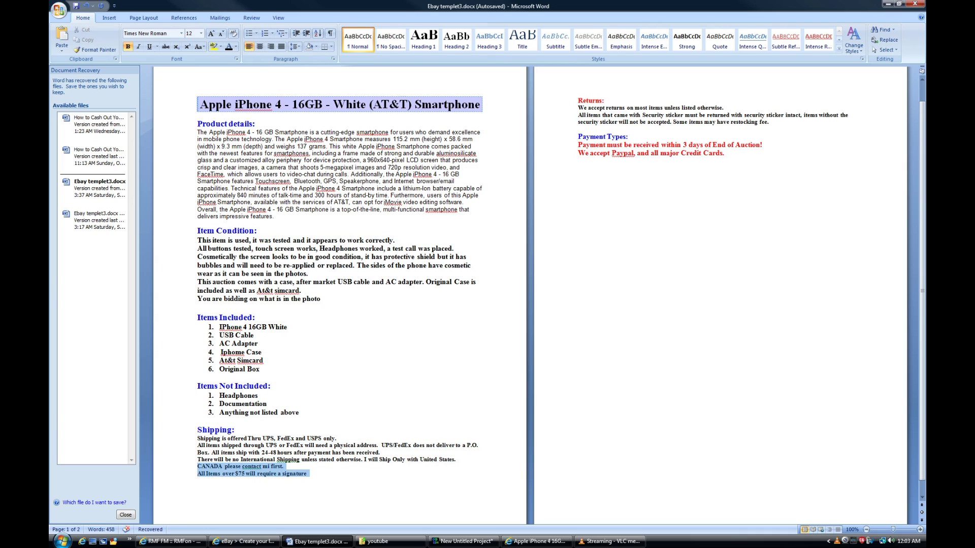
key(ctrl+shift+Up)
key(ctrl+shift+Down)
scroll(530, 296, down, 1)
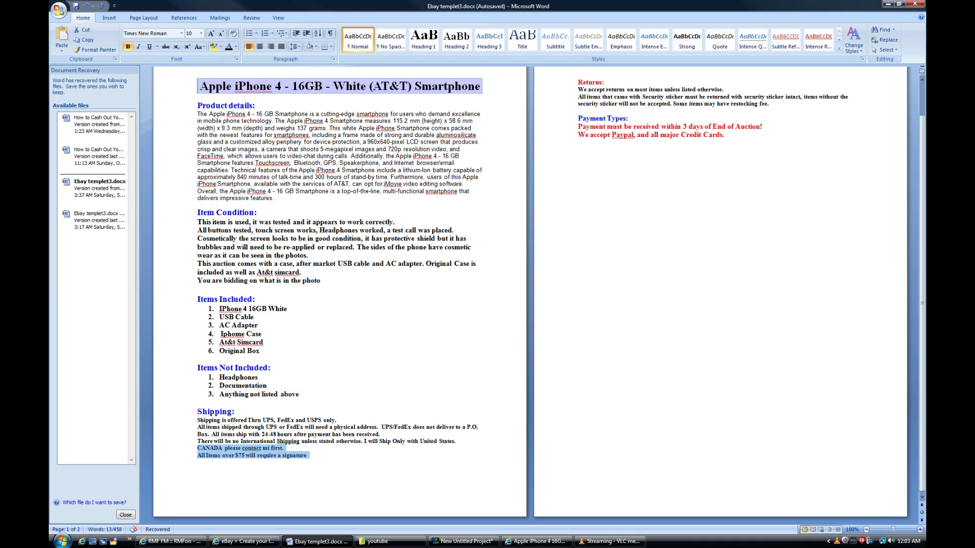
click(199, 462)
mouse_move(199, 463)
mouse_down()
mouse_move(287, 456)
mouse_move(198, 456)
mouse_up()
click(198, 462)
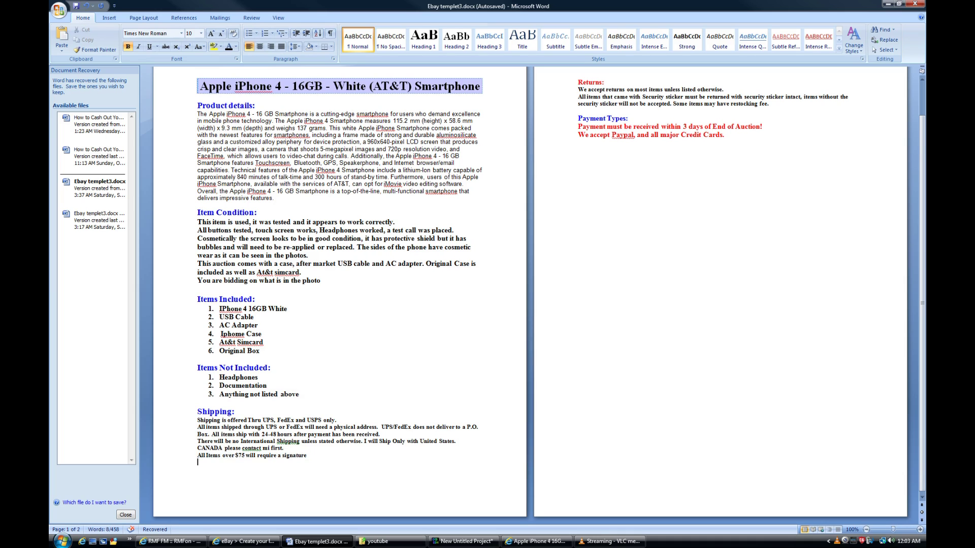
Step: Review the Returns and Payment Types sections on the template's second page
scroll(538, 294, up, 2)
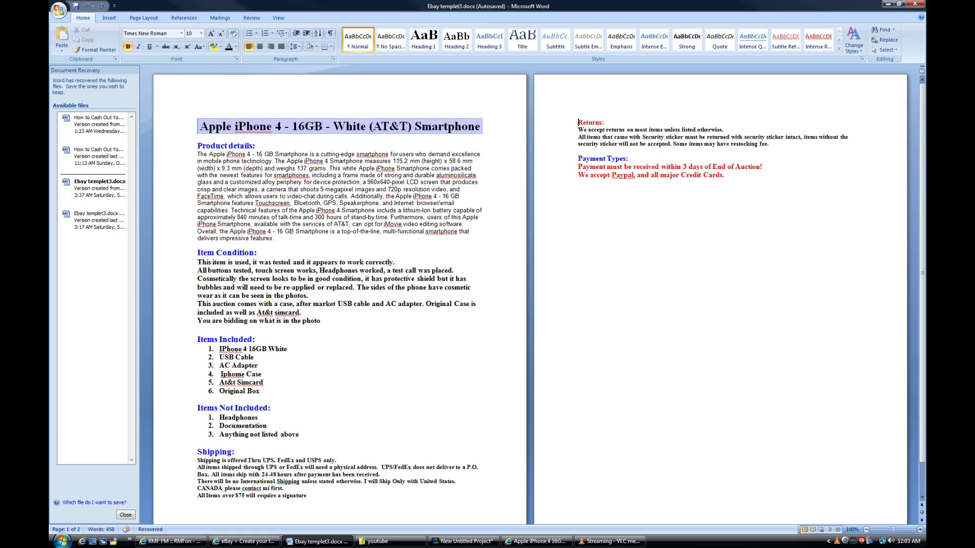
drag(579, 123, 773, 144)
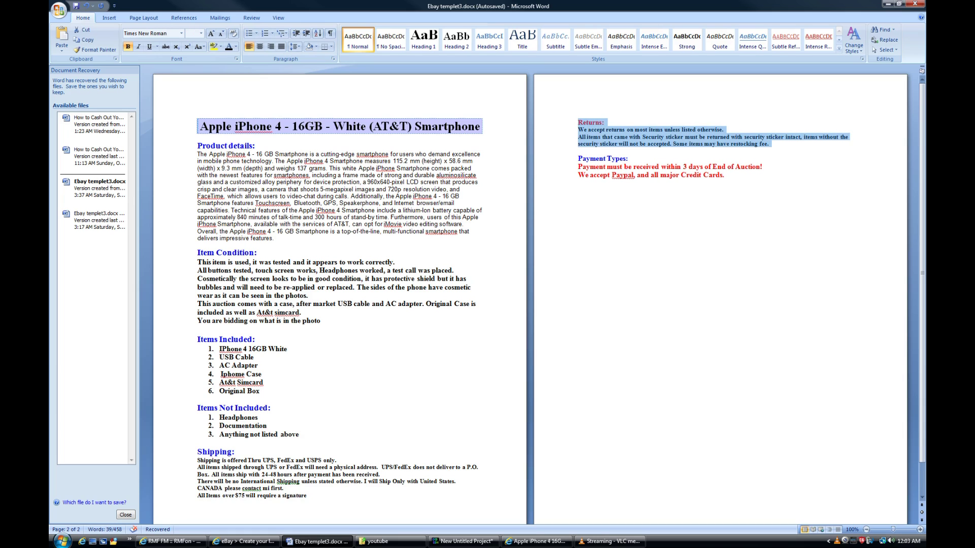
drag(578, 158, 765, 167)
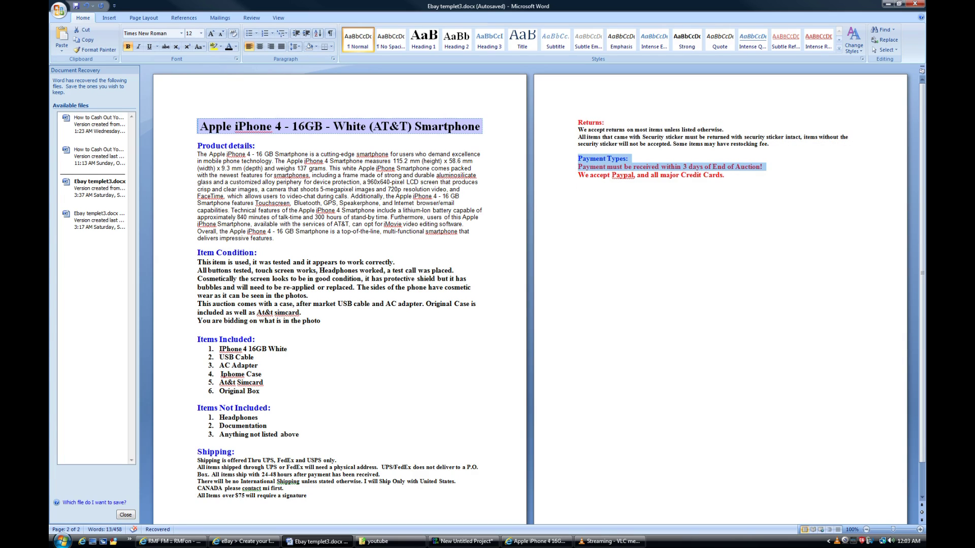
drag(579, 175, 727, 183)
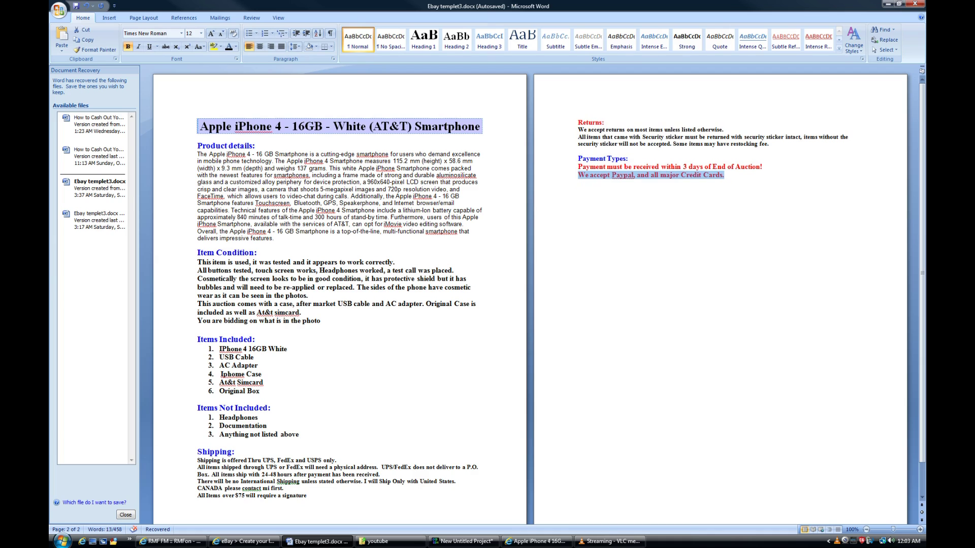
click(578, 191)
drag(578, 175, 724, 176)
click(579, 191)
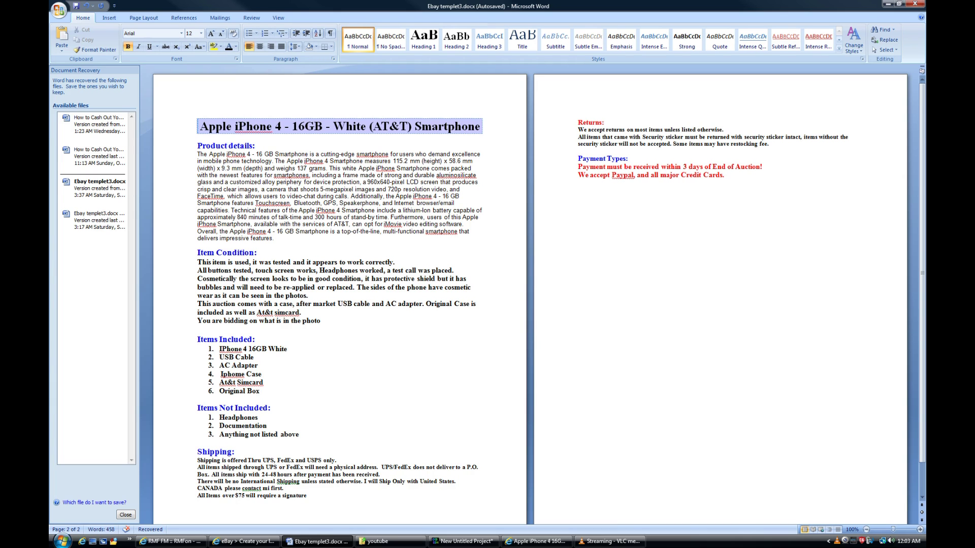
Step: Copy the entire contents of the template document
key(ctrl+a)
right_click(295, 122)
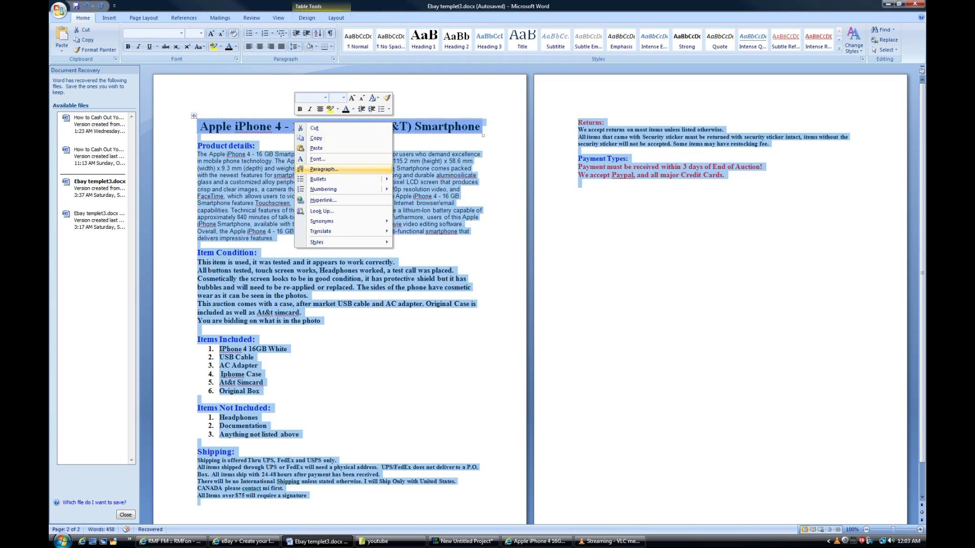
click(315, 138)
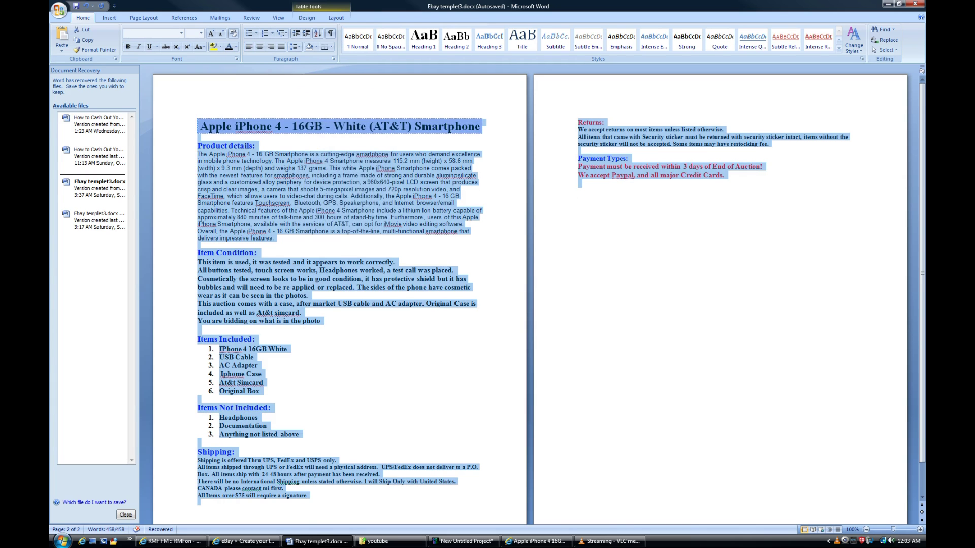
Step: Return to the eBay listing and paste the copied template into the Standard description editor
click(887, 5)
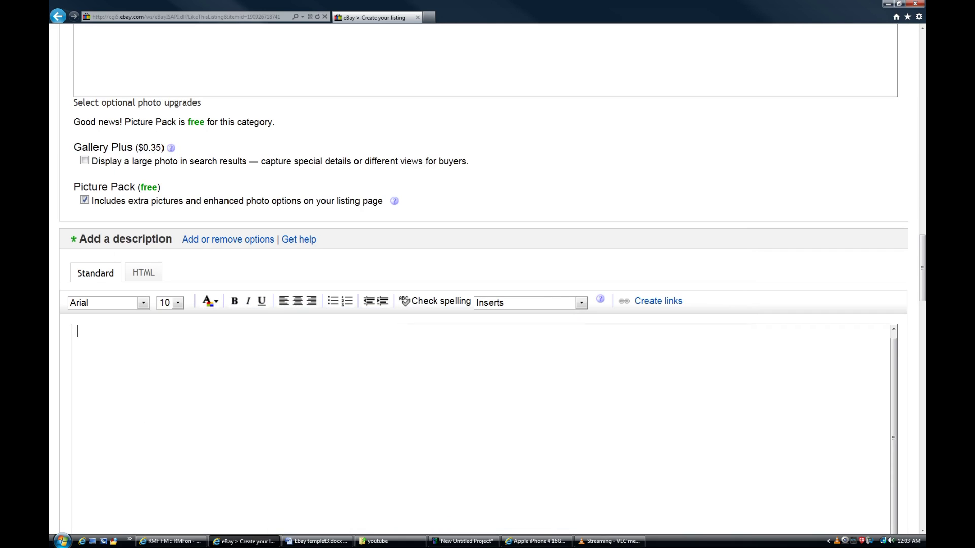
right_click(145, 352)
click(96, 273)
click(95, 273)
right_click(117, 356)
click(139, 396)
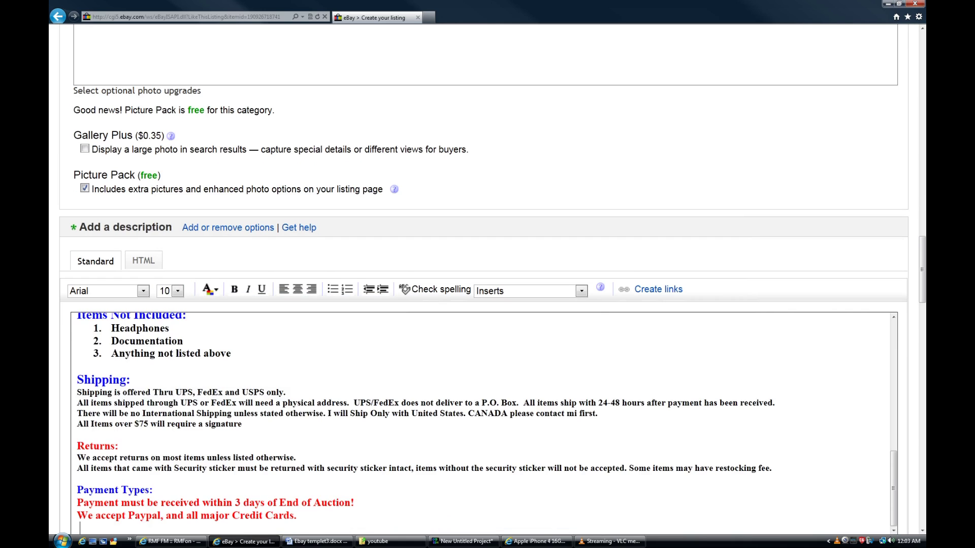
scroll(483, 423, up, 7)
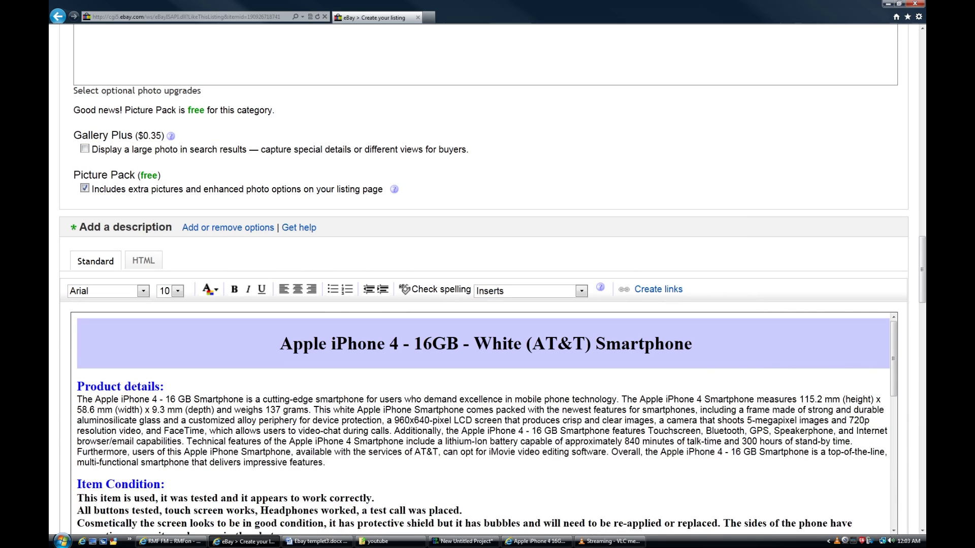
Step: Try a Listing Designer theme with the Books - Image design, check its fee, and turn the theme off again
scroll(486, 423, down, 15)
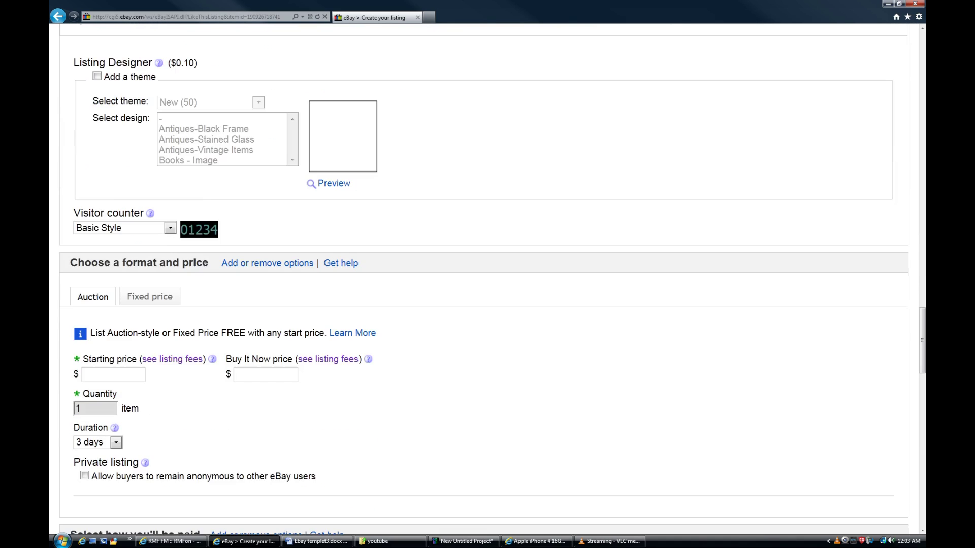
scroll(487, 274, up, 2)
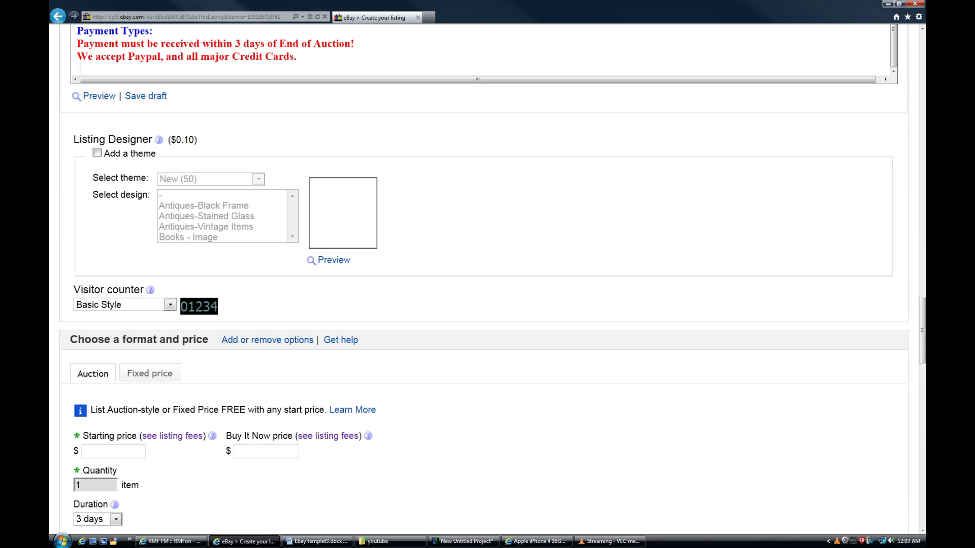
click(97, 153)
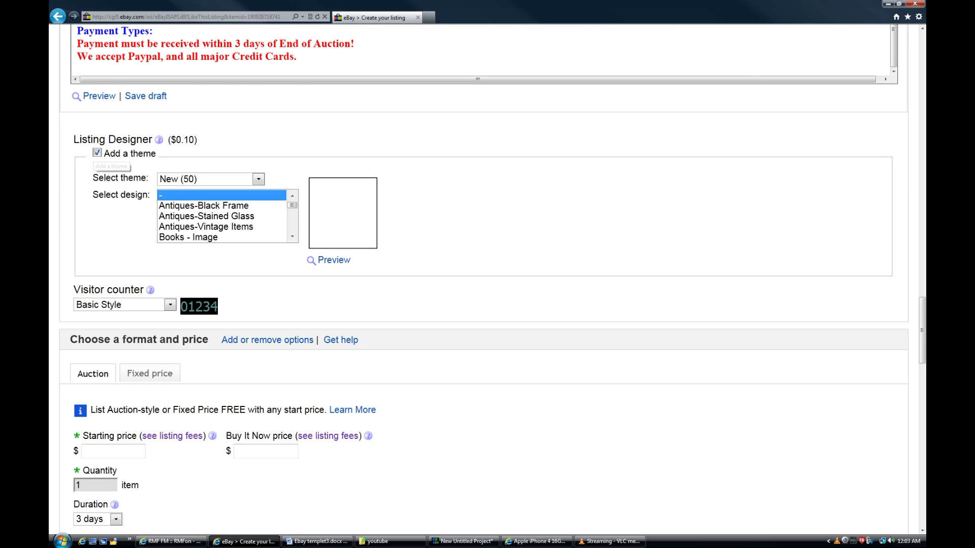
click(203, 206)
scroll(204, 206, up, 1)
key(Down)
key(Down)
key(Down)
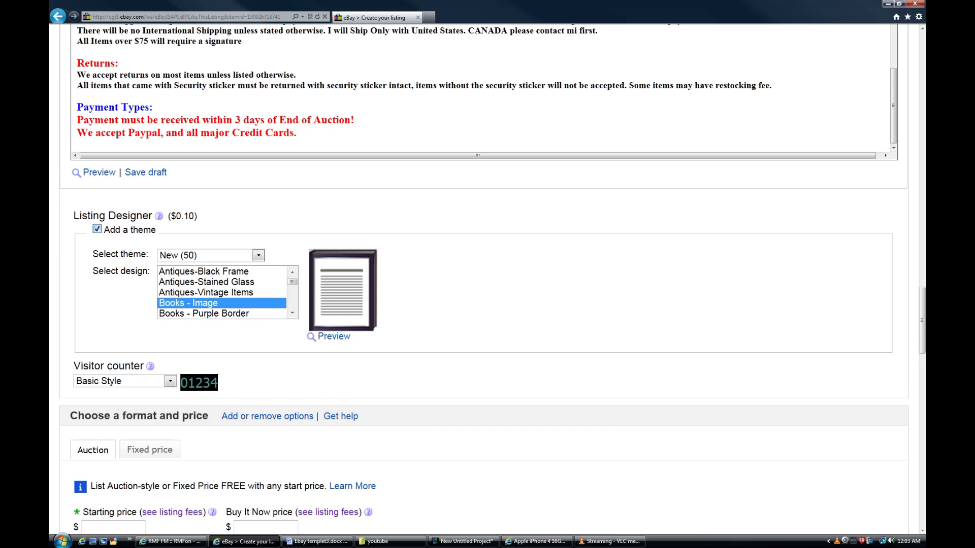
drag(198, 217, 167, 216)
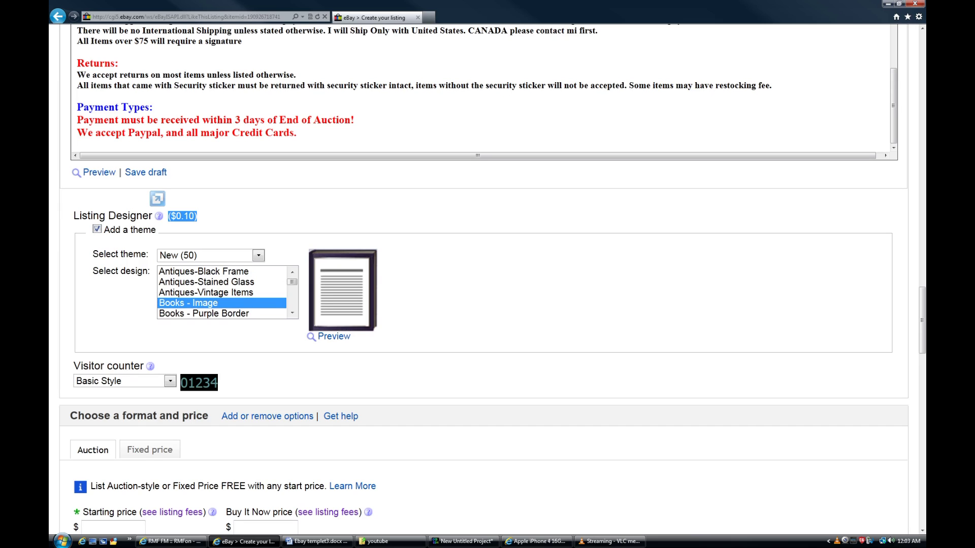
click(97, 229)
Step: Try the Hidden visitor counter and set the counter to Retro-computer Style
scroll(482, 280, down, 3)
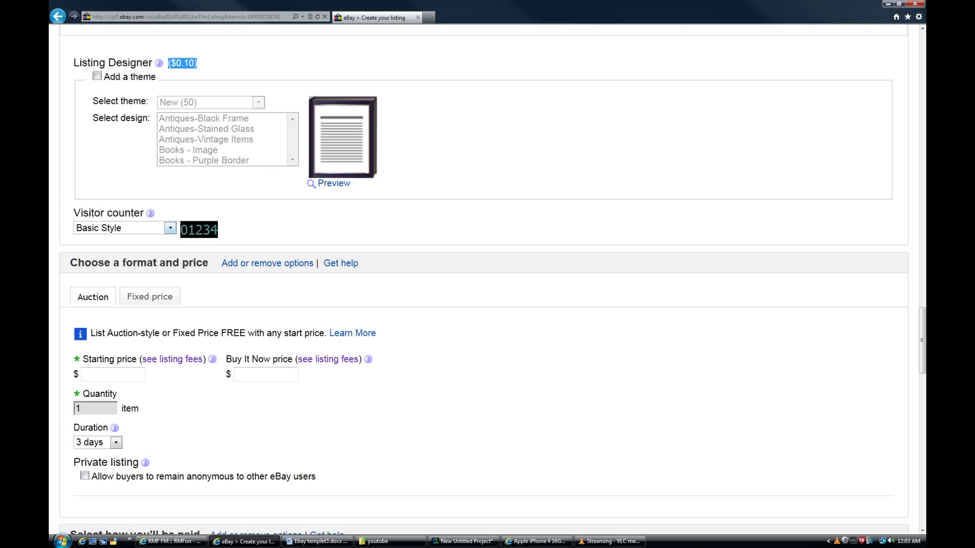
click(171, 228)
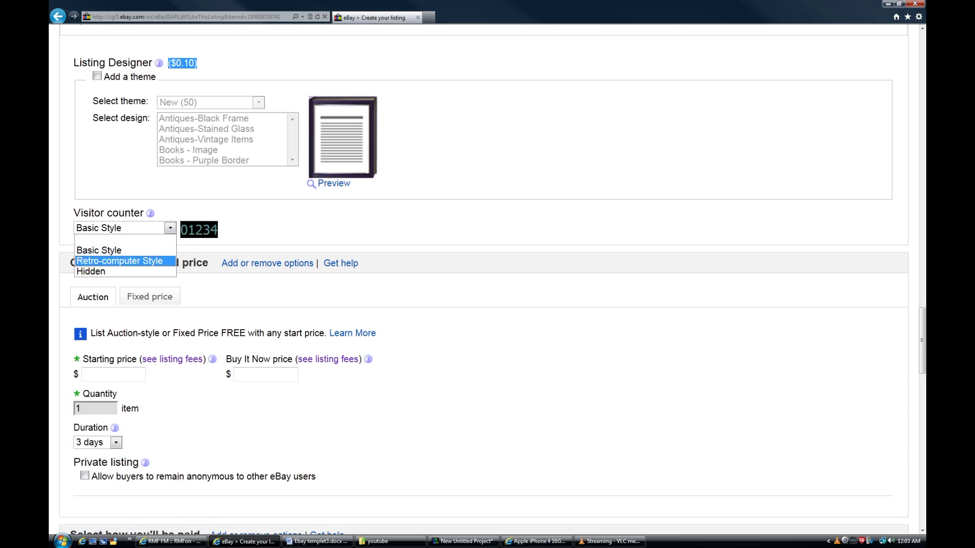
click(119, 260)
click(170, 228)
key(Down)
key(Return)
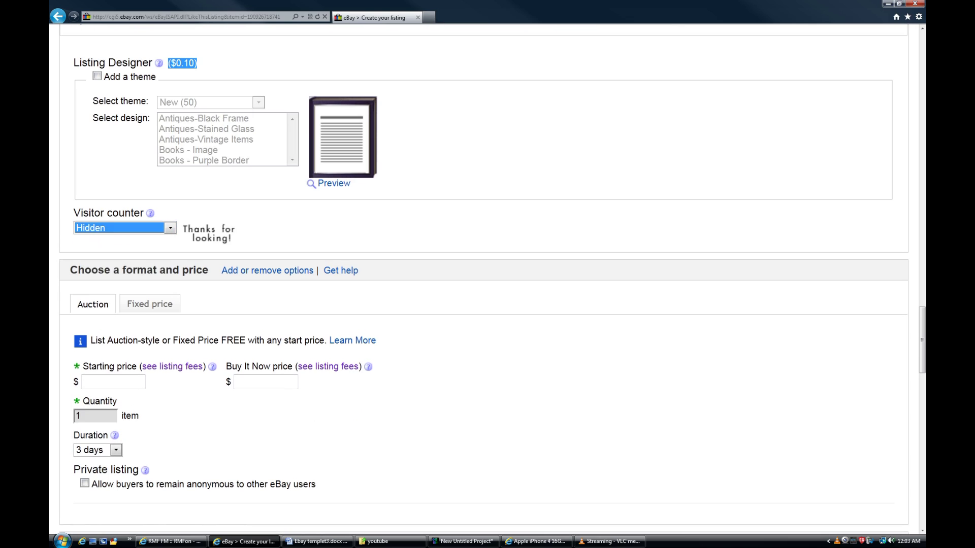
key(alt+Down)
key(Up)
key(Return)
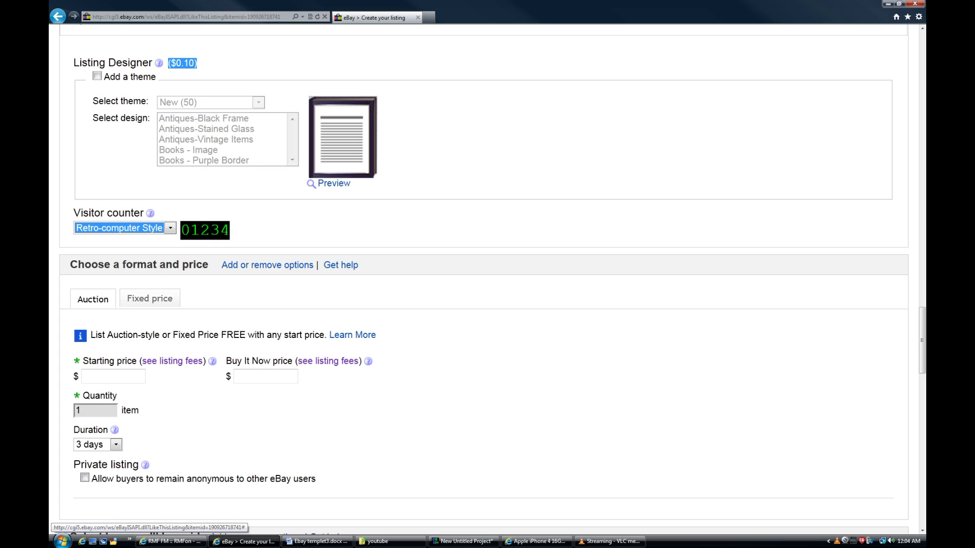
Step: Set the auction's starting price to $0.99 and its Buy It Now price to $159.95
key(Tab)
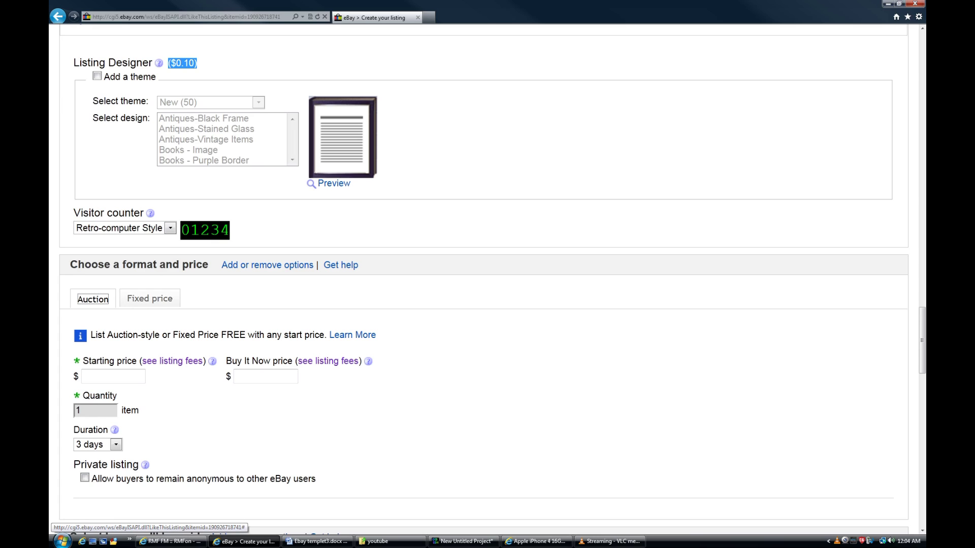
scroll(482, 279, down, 3)
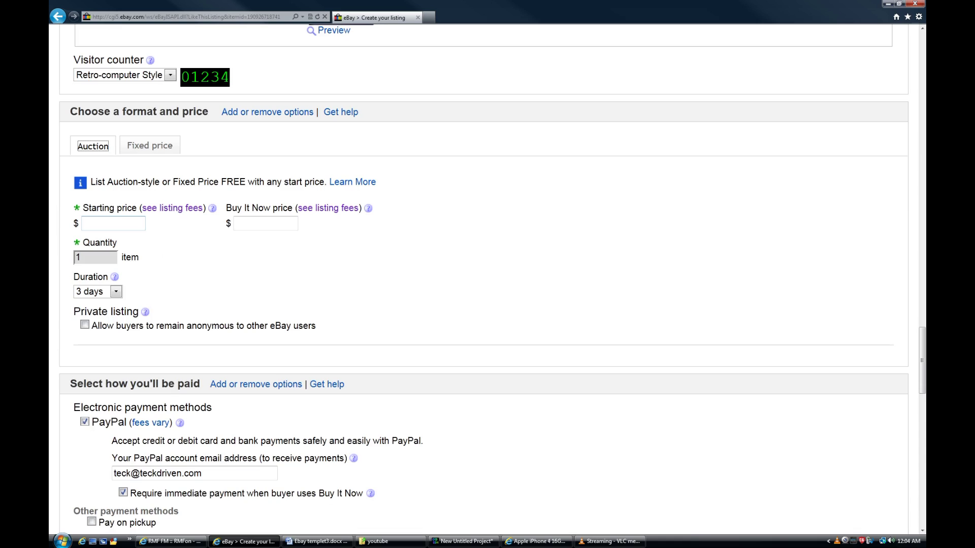
click(113, 223)
text(.99)
key(Tab)
text(159.95)
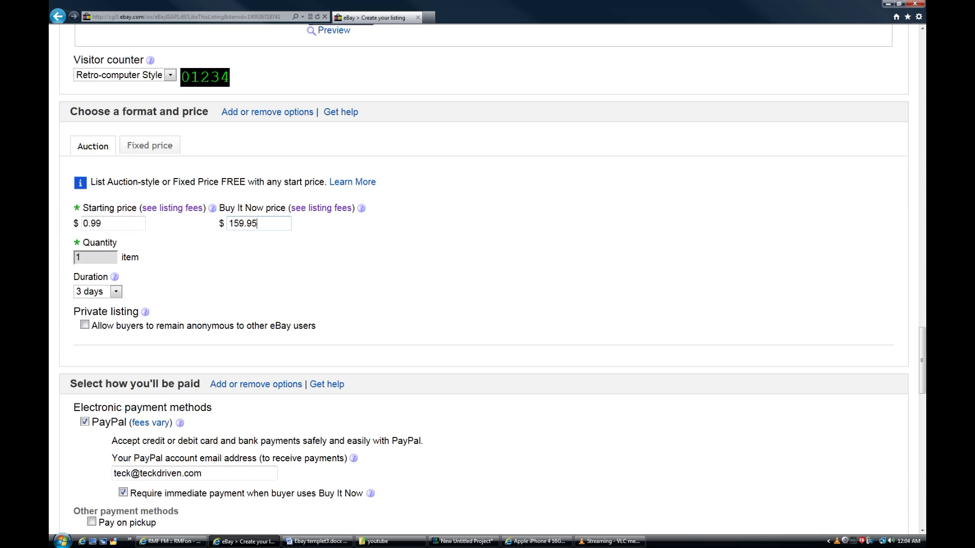
Step: Review the auction durations, choose 3 days, and point out the private listing option without enabling it
click(116, 291)
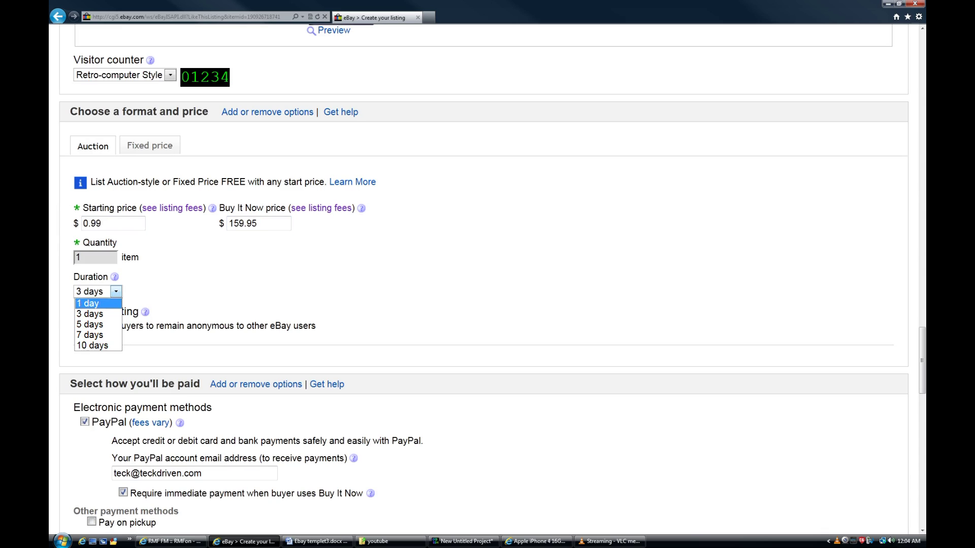
click(96, 314)
click(116, 291)
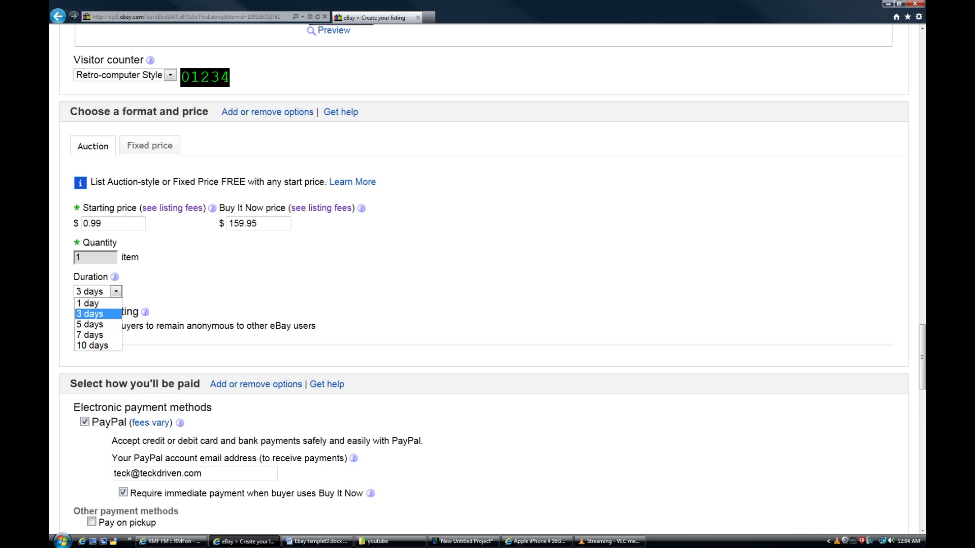
click(96, 313)
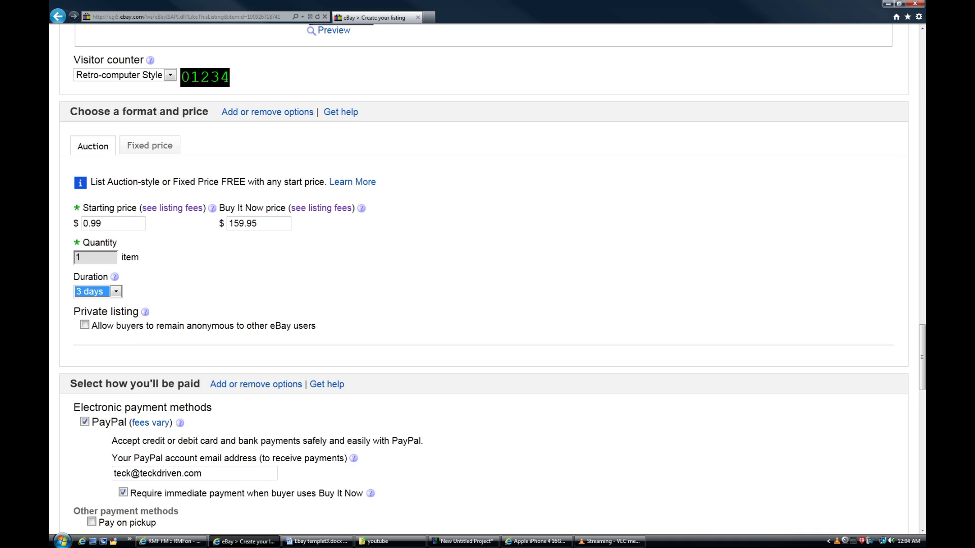
drag(316, 326, 79, 325)
click(168, 301)
Step: Examine the payment settings, including the PayPal method, the account email address and the Pay on pickup option
scroll(482, 279, down, 3)
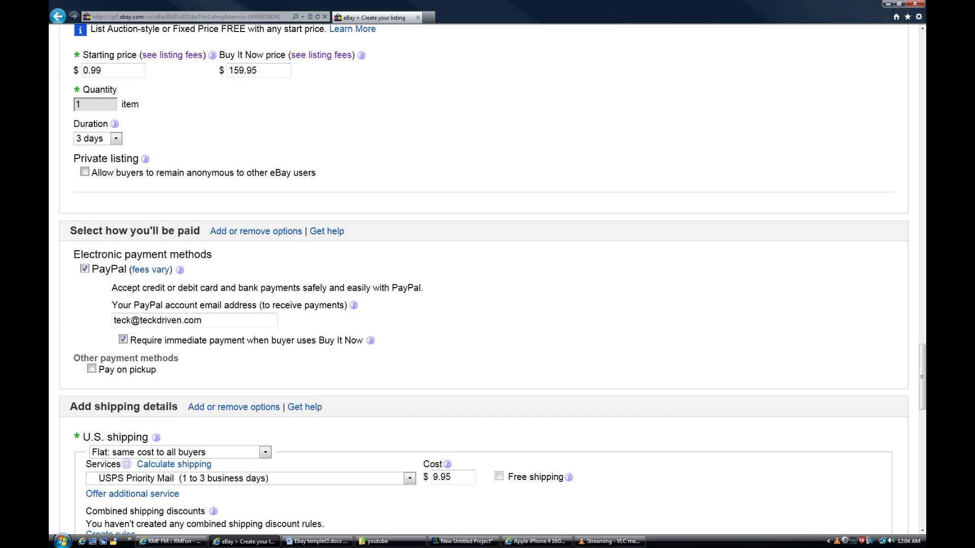
drag(74, 253, 182, 273)
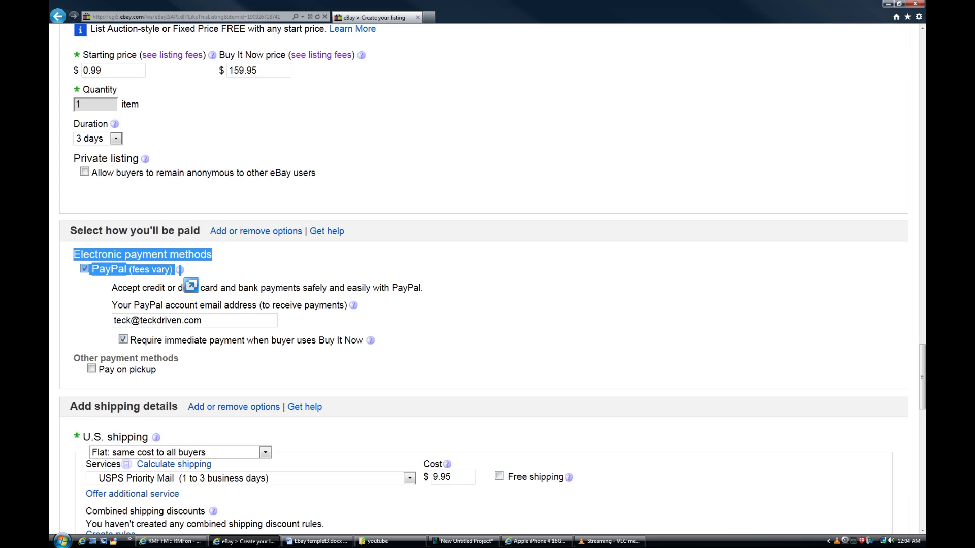
click(224, 269)
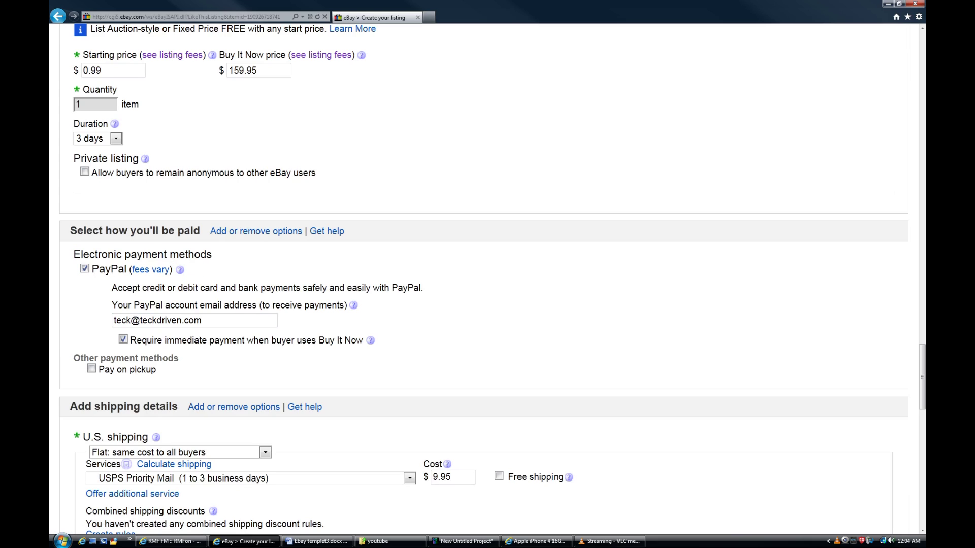
drag(114, 320, 204, 321)
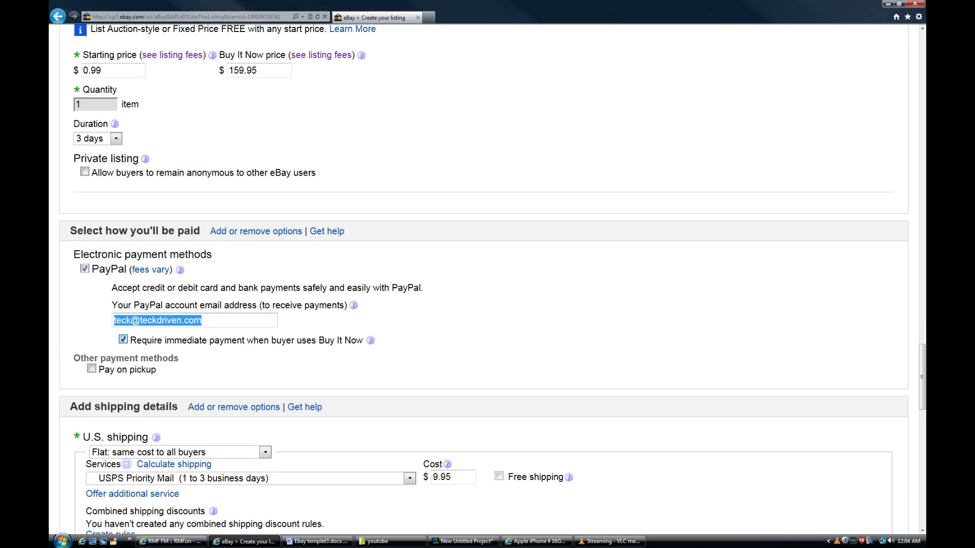
click(238, 320)
scroll(484, 279, down, 3)
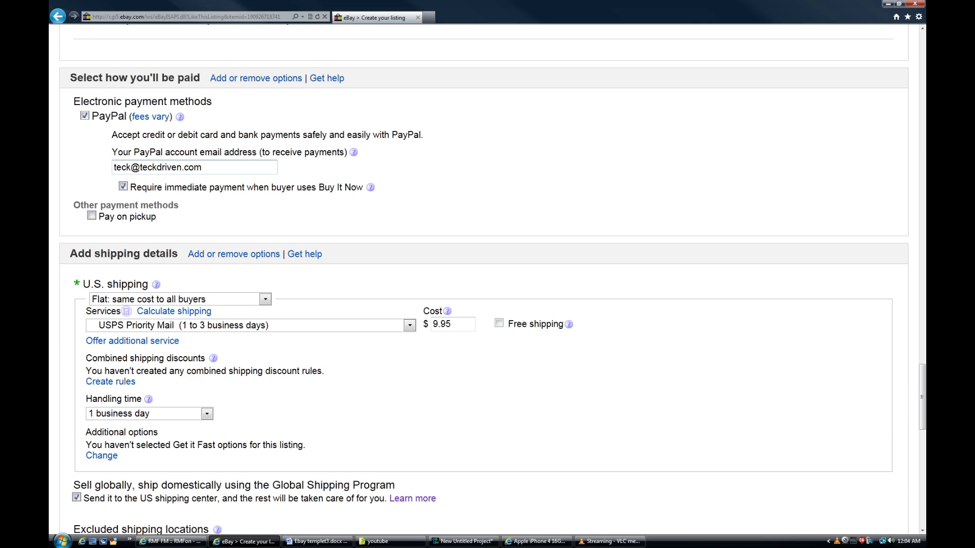
drag(158, 217, 99, 217)
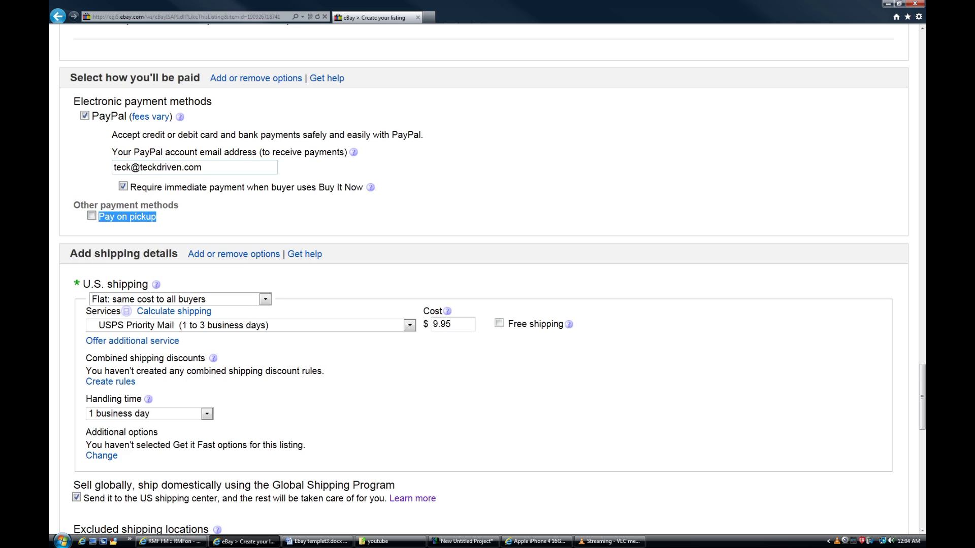
drag(80, 193, 81, 196)
Step: Switch U.S. shipping to "Calculated: Cost varies by buyer location" and check the package details it requires
scroll(82, 196, down, 3)
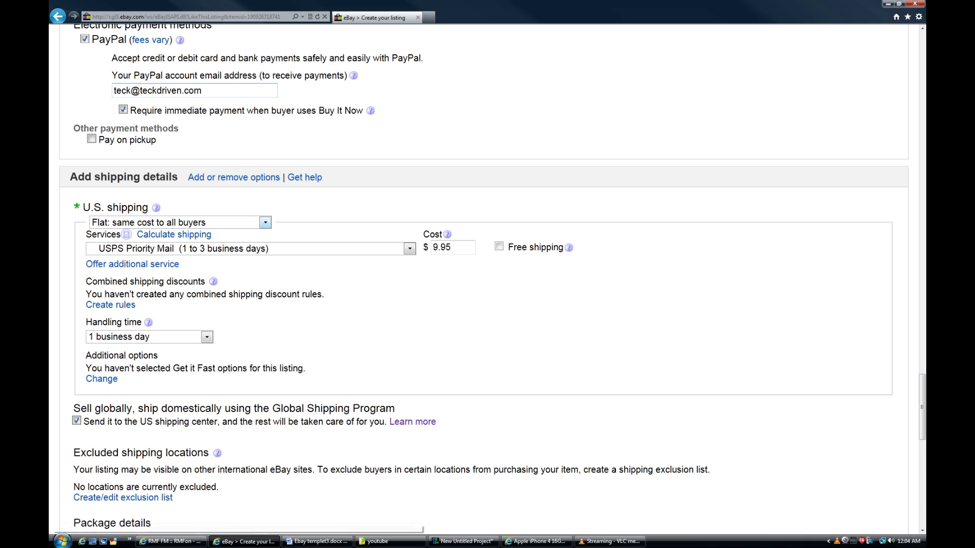
click(265, 222)
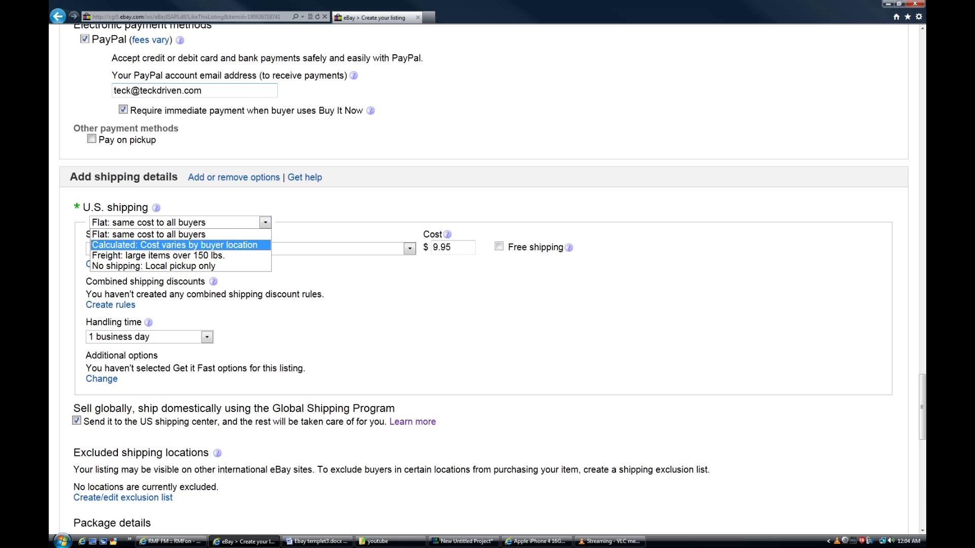
click(181, 246)
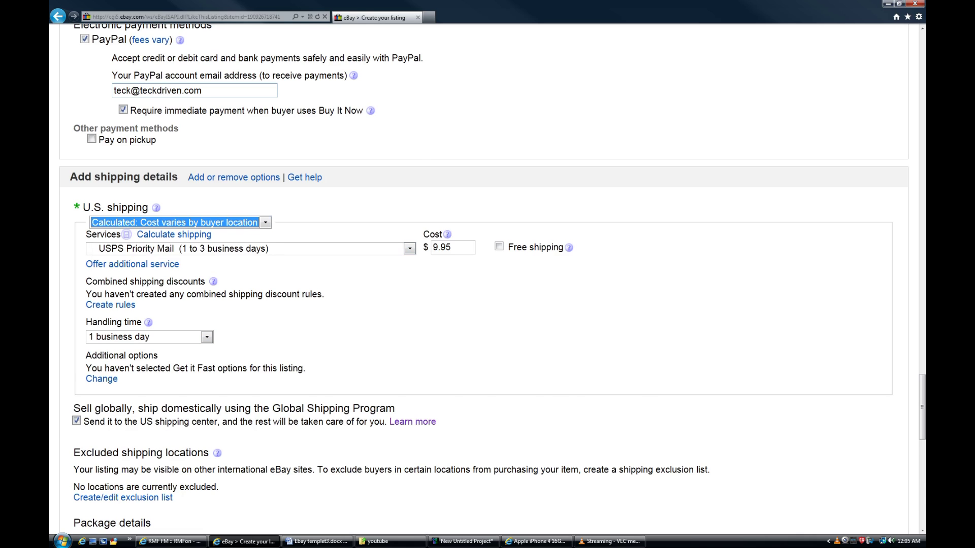
scroll(488, 279, down, 6)
scroll(488, 279, up, 1)
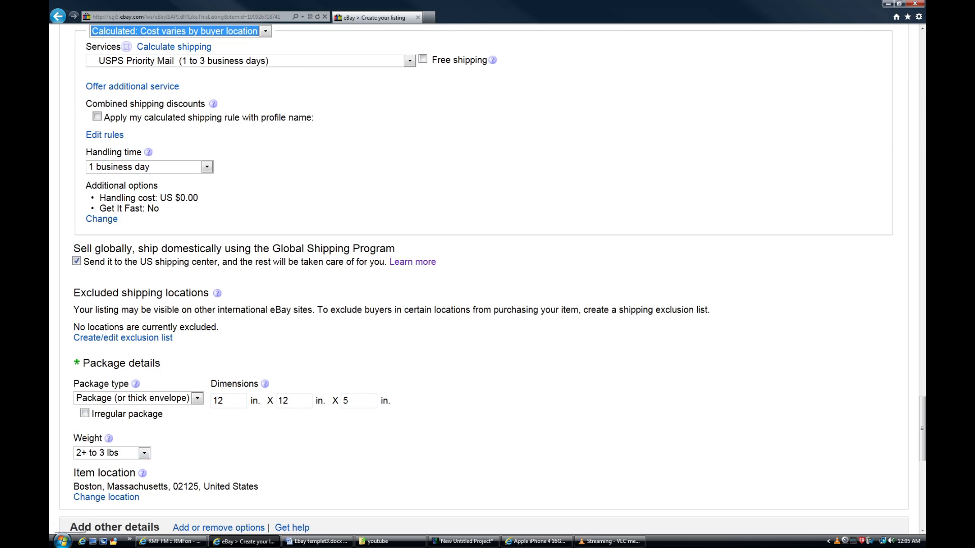
Step: Look through the available U.S. shipping services and try the free shipping option on and off
scroll(487, 279, up, 2)
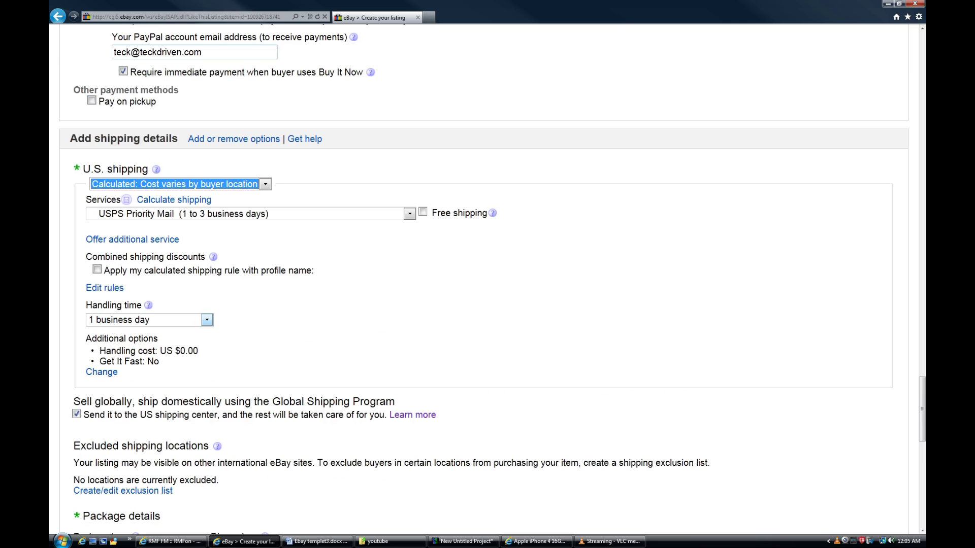
click(409, 213)
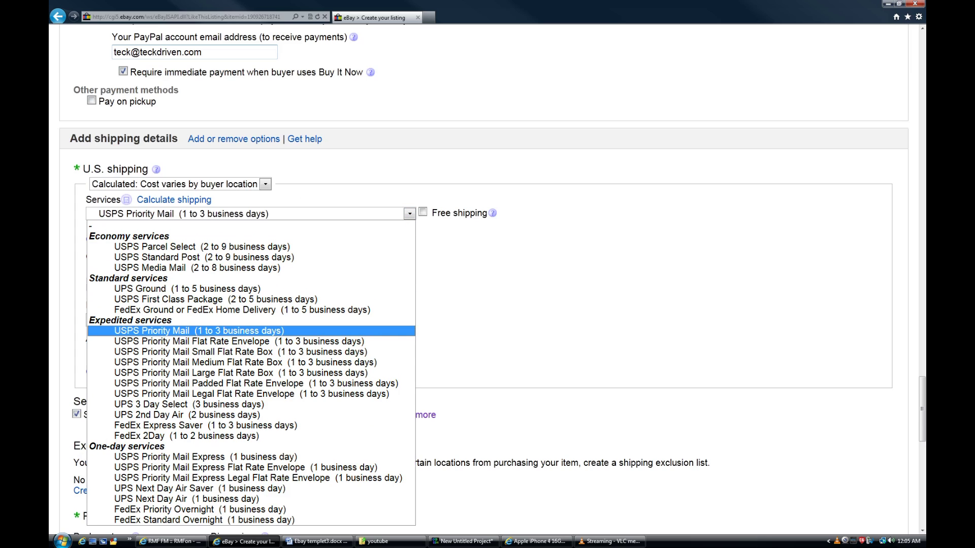
click(467, 285)
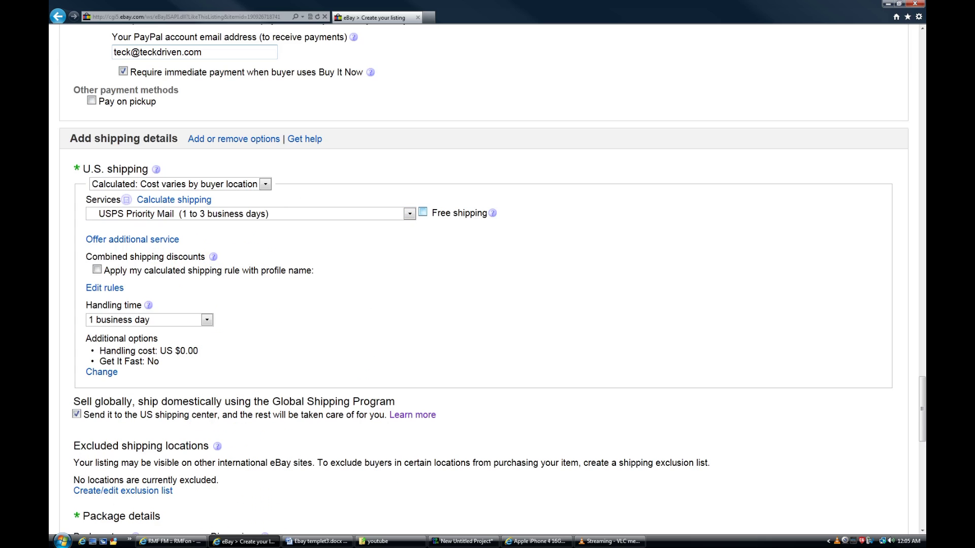
click(423, 213)
click(423, 212)
Step: Set U.S. shipping to "Flat: same cost to all buyers" with a cost of $9.95
click(265, 184)
click(178, 197)
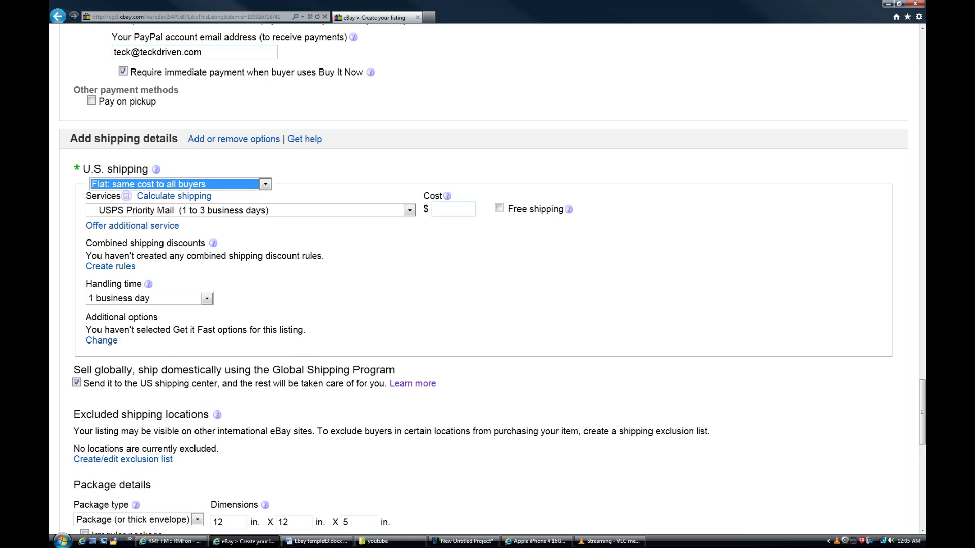
text(9.95)
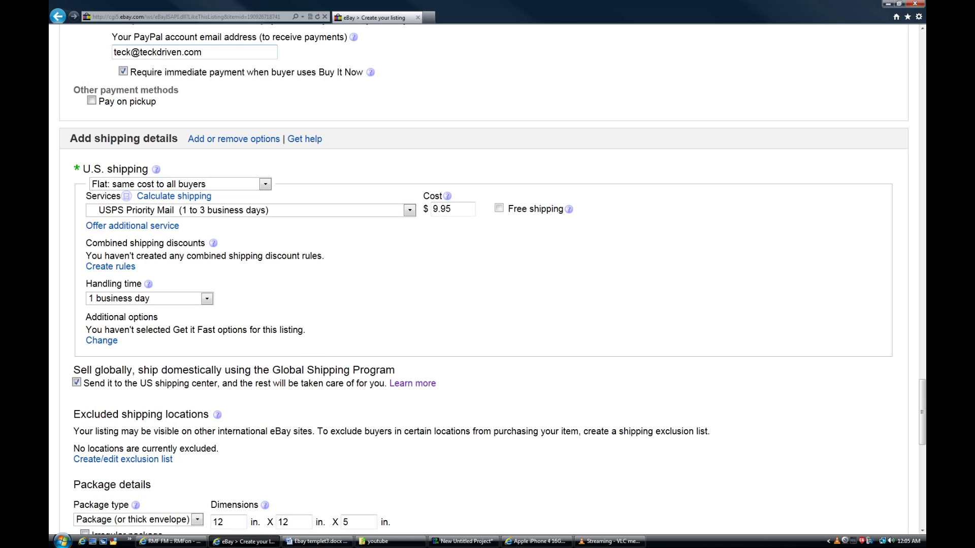
double_click(441, 209)
click(457, 209)
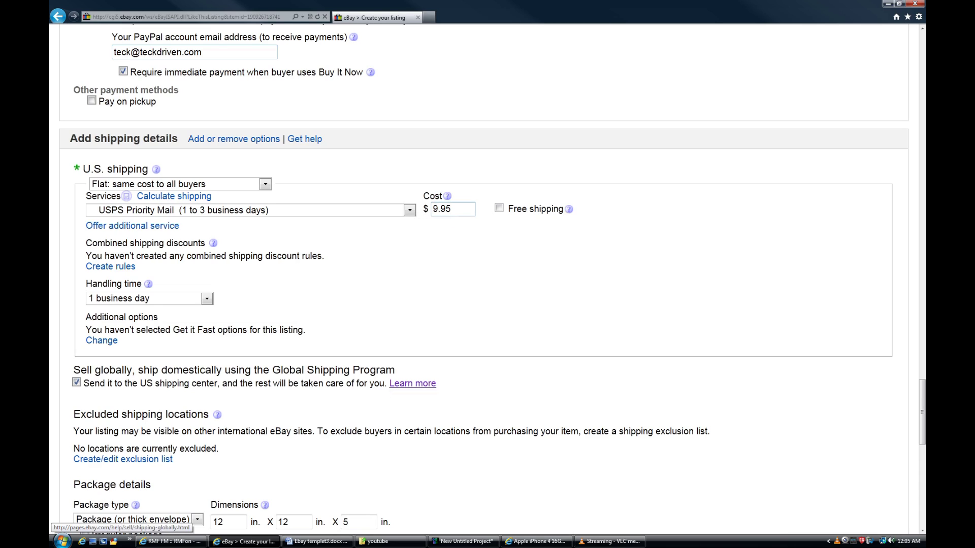
Step: Review the global shipping, package dimensions, weight and item location settings, continuing to the other details section
scroll(488, 279, down, 3)
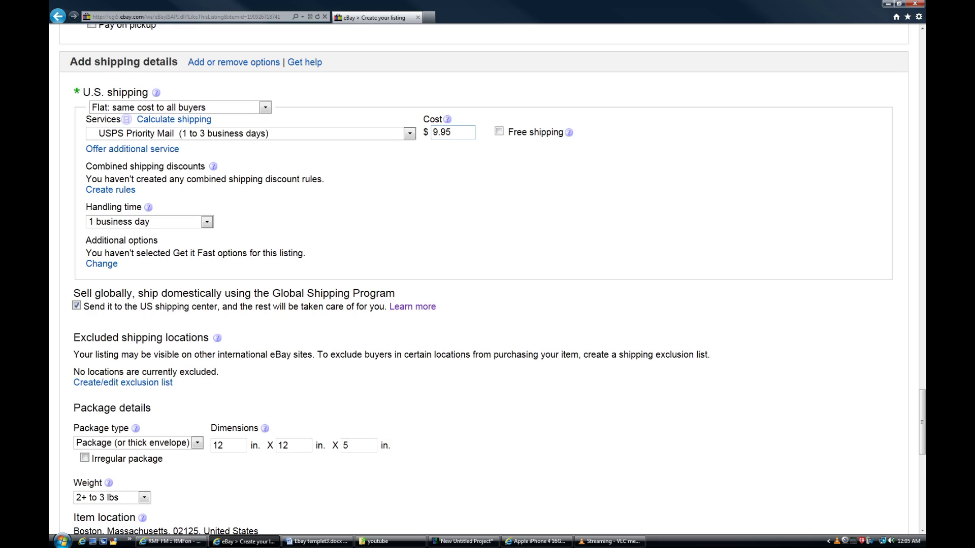
scroll(487, 279, down, 12)
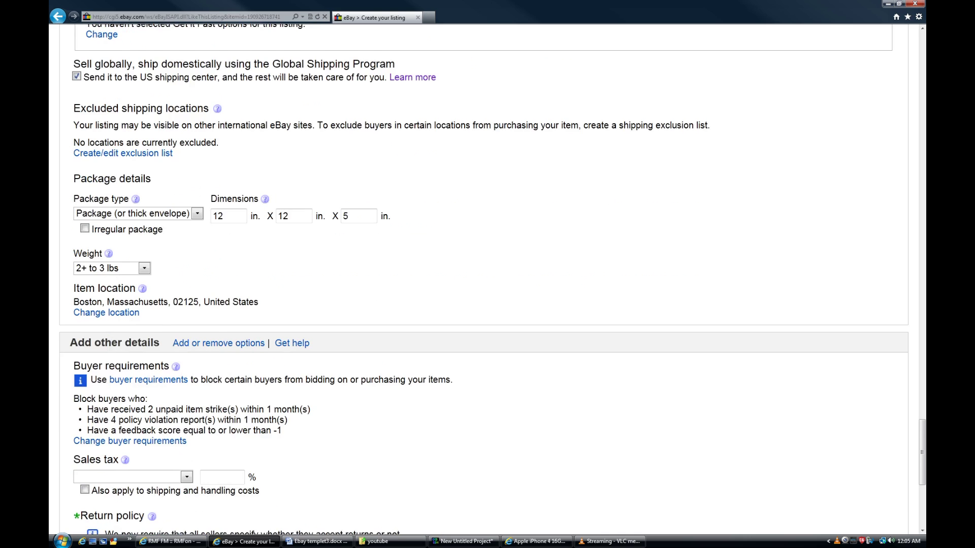
scroll(487, 279, up, 3)
double_click(255, 217)
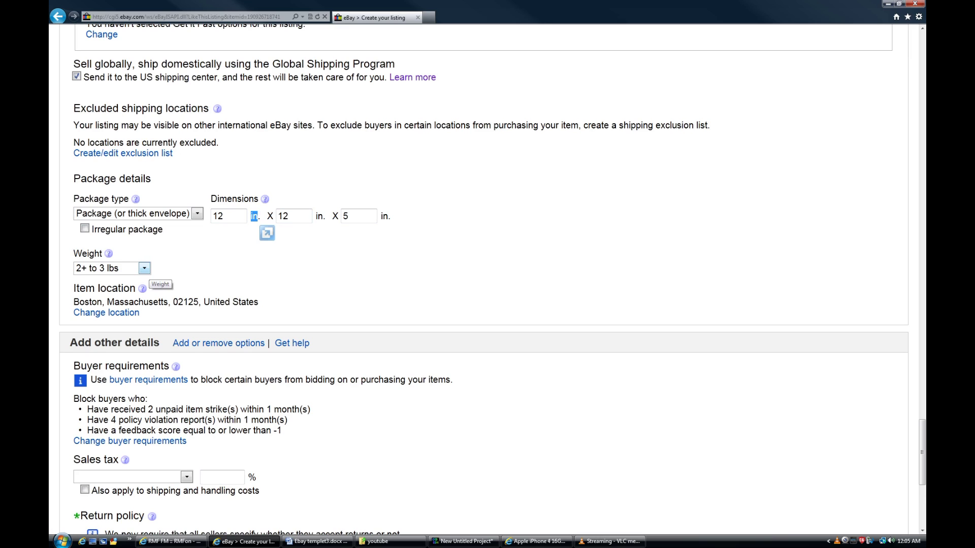
scroll(487, 279, down, 3)
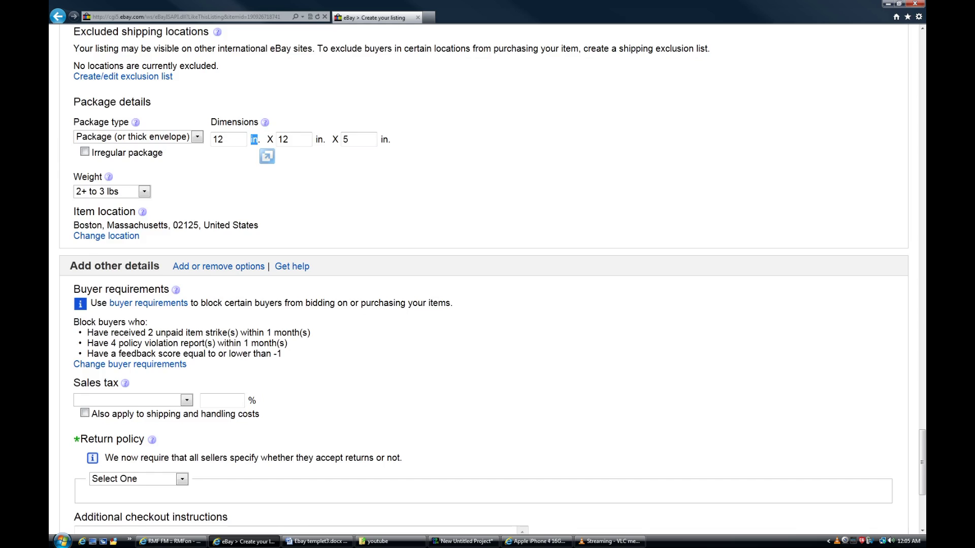
Step: Set the return policy to Returns Accepted with a 14 Days return period
scroll(488, 279, down, 3)
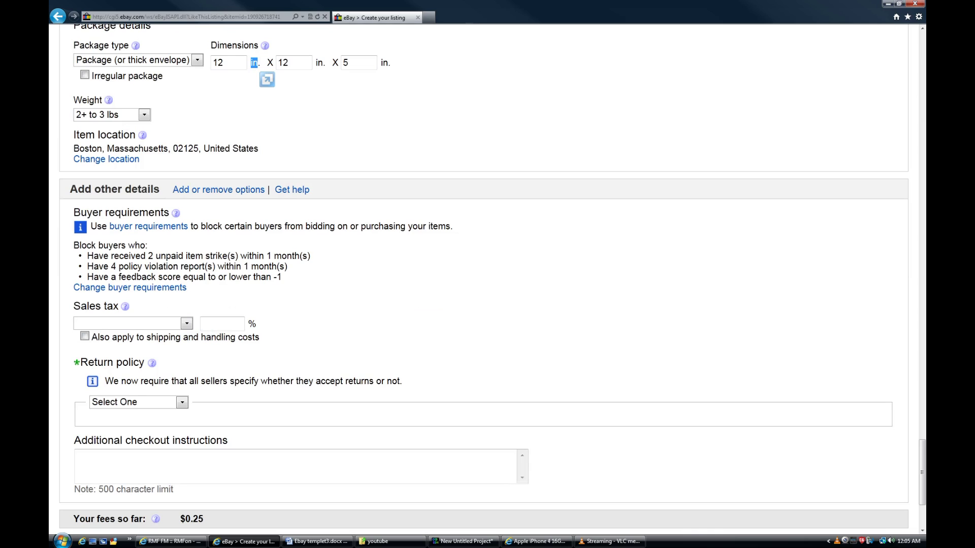
scroll(182, 403, down, 1)
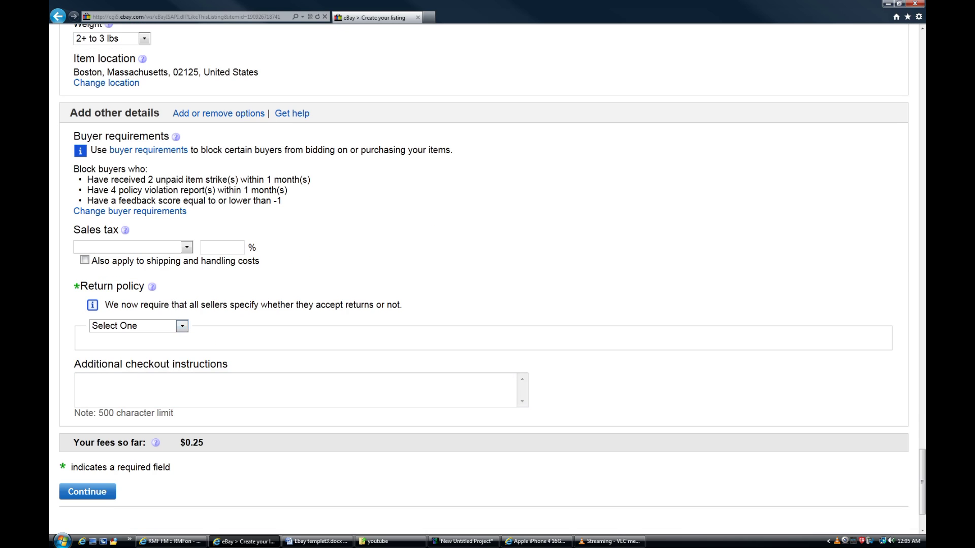
click(182, 327)
click(152, 349)
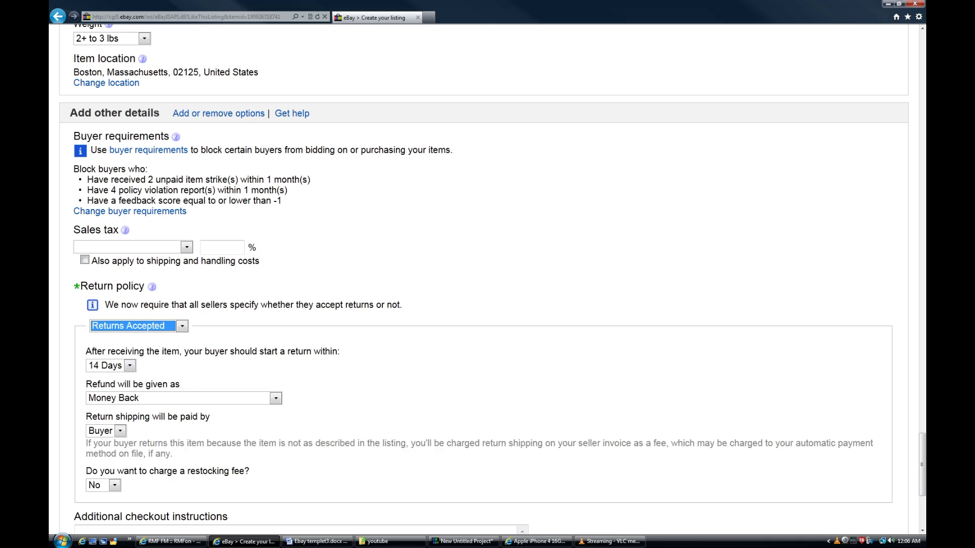
click(130, 365)
click(130, 366)
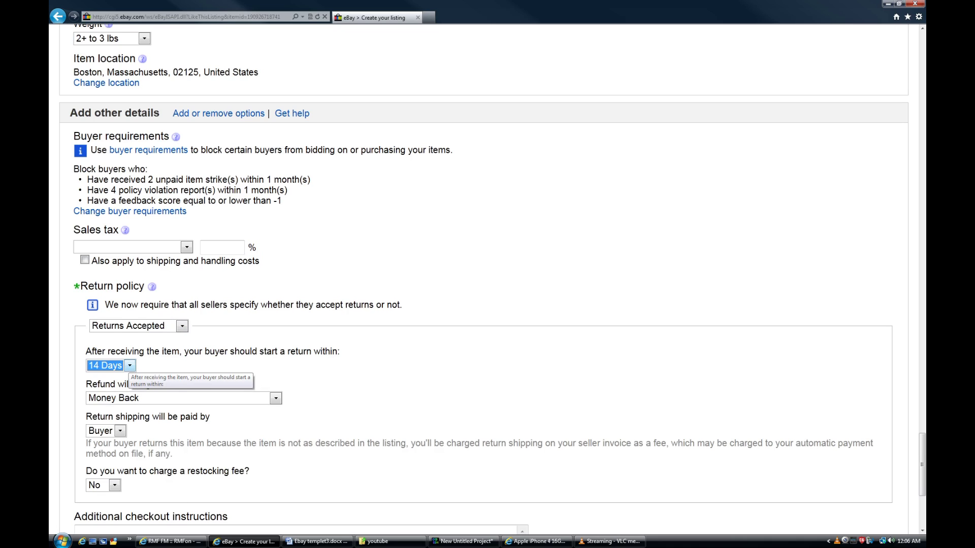
Step: Look through the refund options in the return policy and choose Money Back
key(Tab)
key(alt+Down)
key(Down)
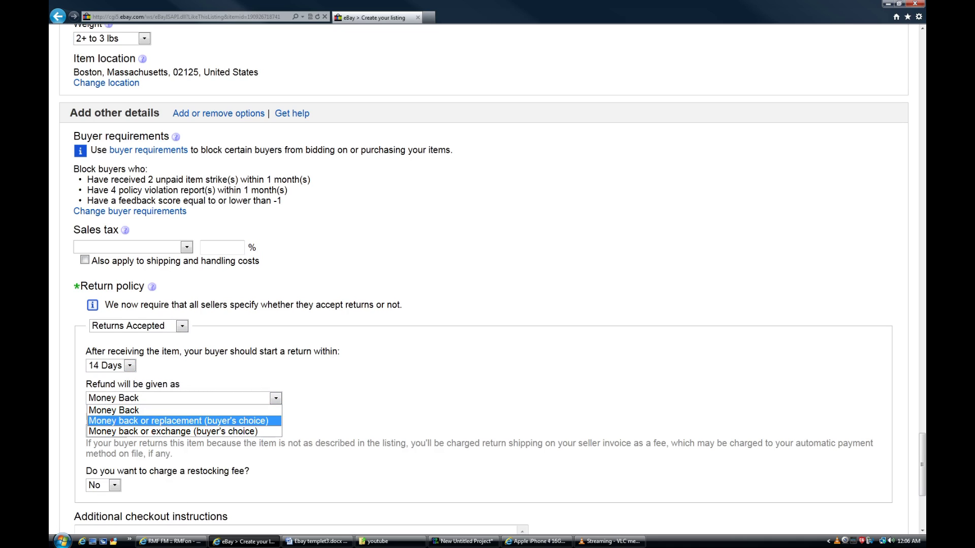
key(Up)
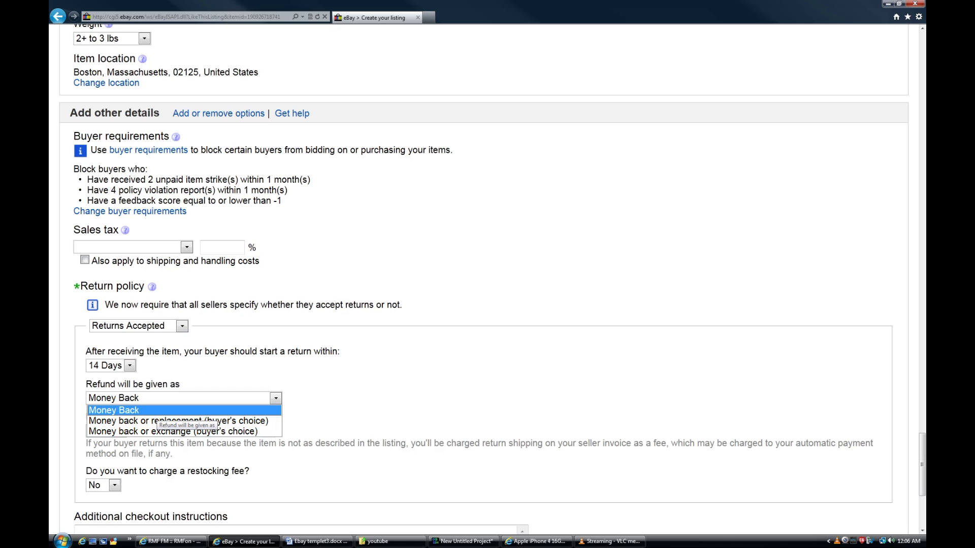
key(Return)
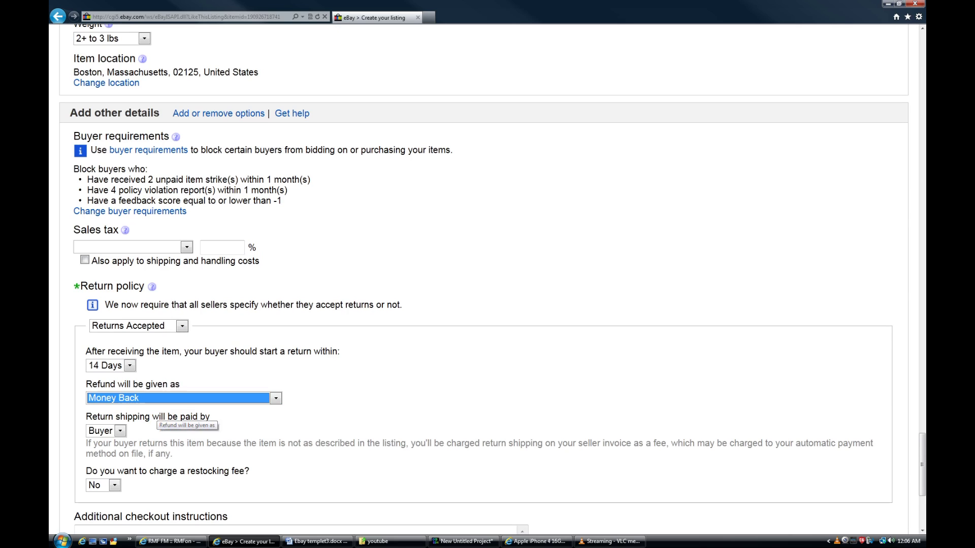
Step: Choose Buyer as the payer of return shipping and continue to the listing review
scroll(483, 279, down, 3)
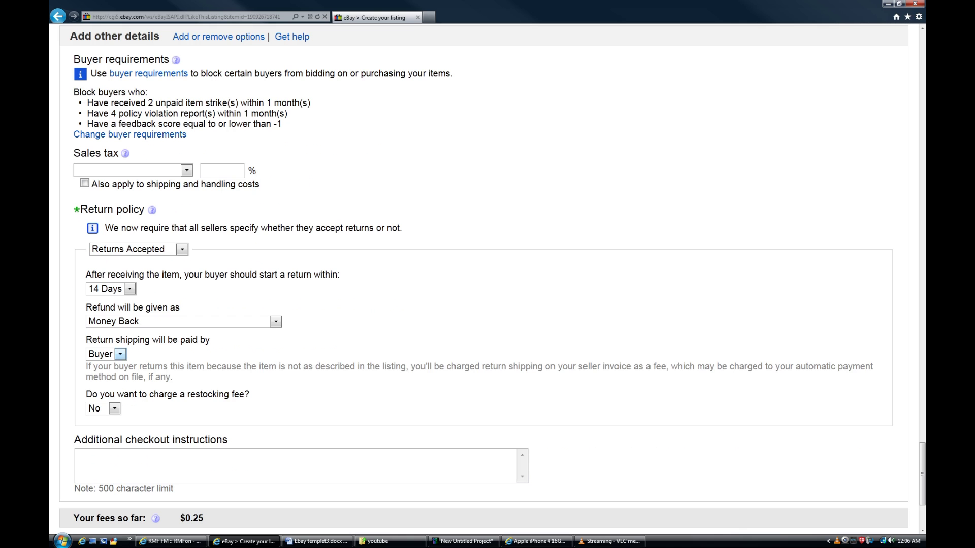
click(120, 354)
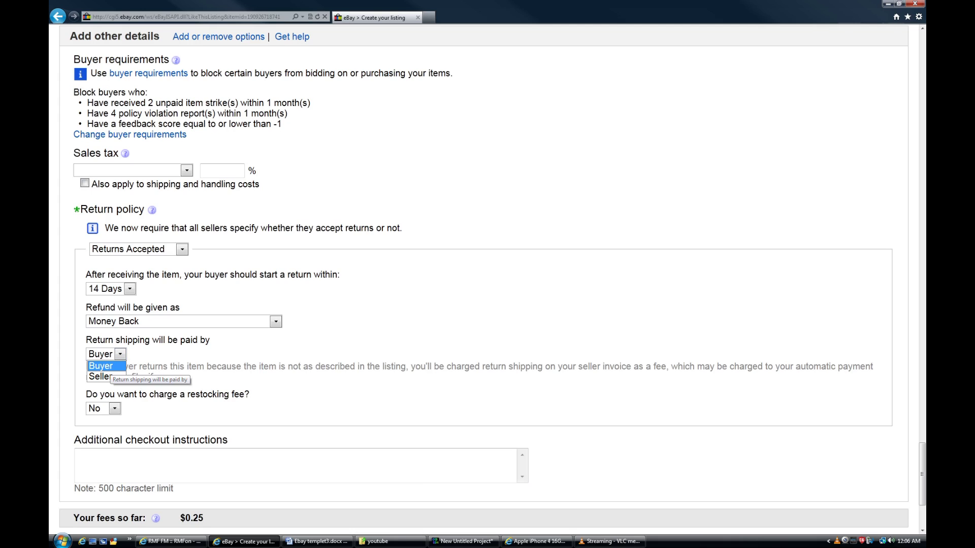
key(Return)
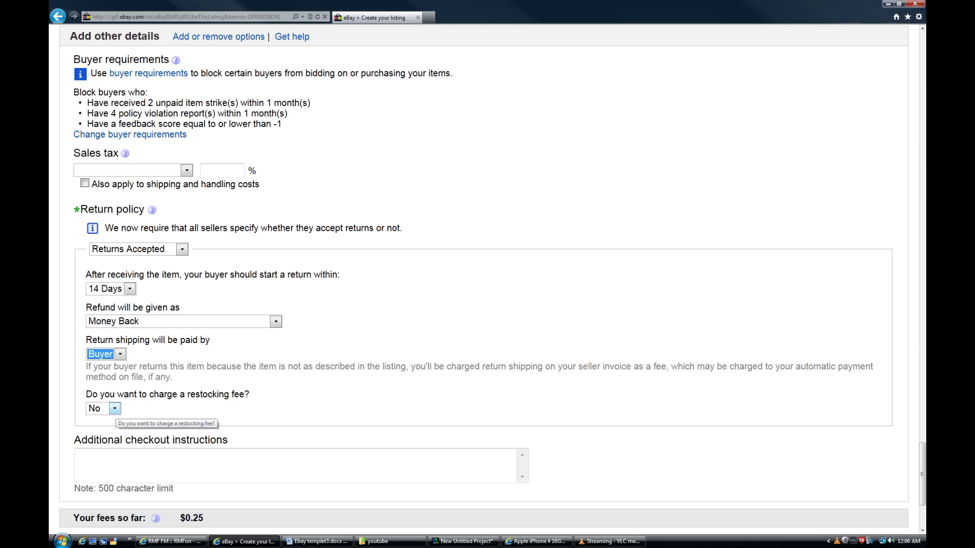
scroll(482, 275, down, 3)
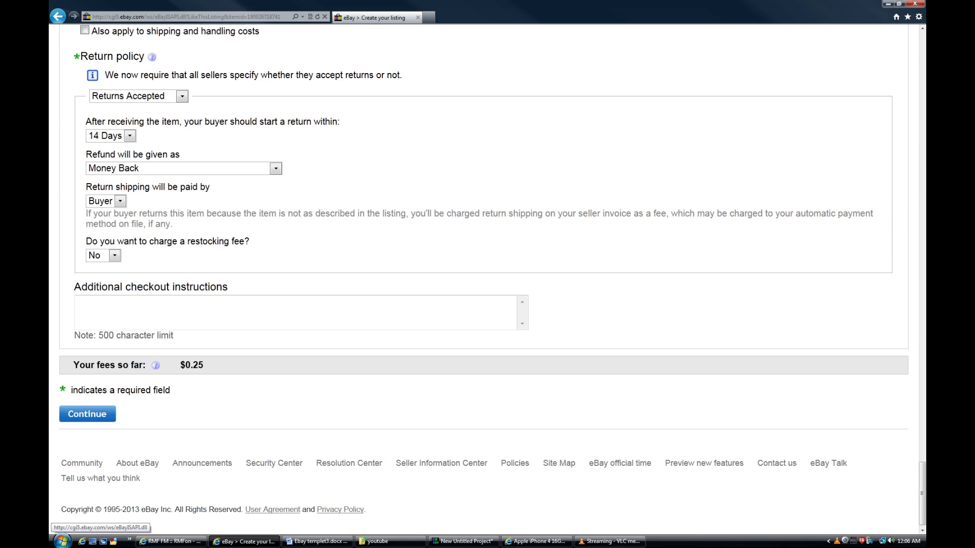
click(87, 414)
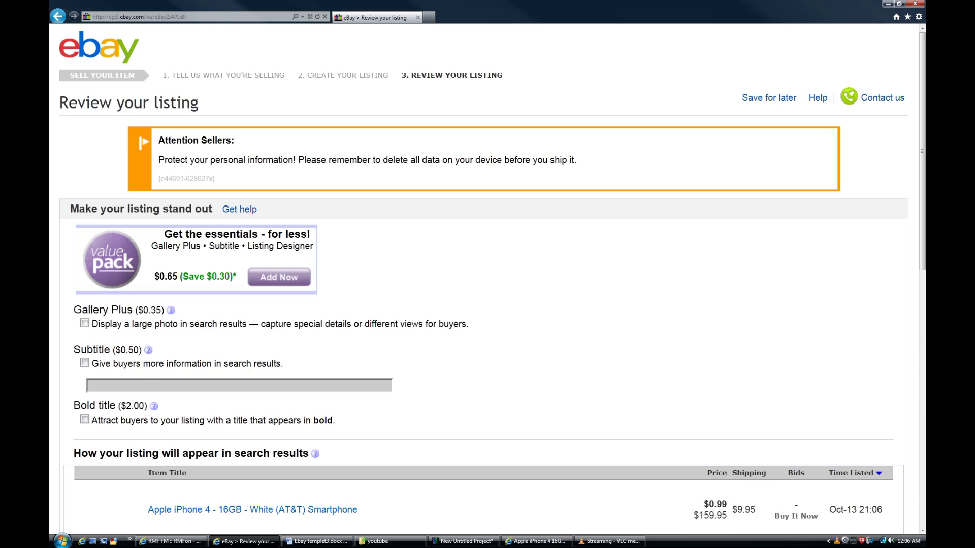
Step: Review the notice about deleting device data, the search results preview and the listing fees down to the end of the page
drag(158, 160, 577, 160)
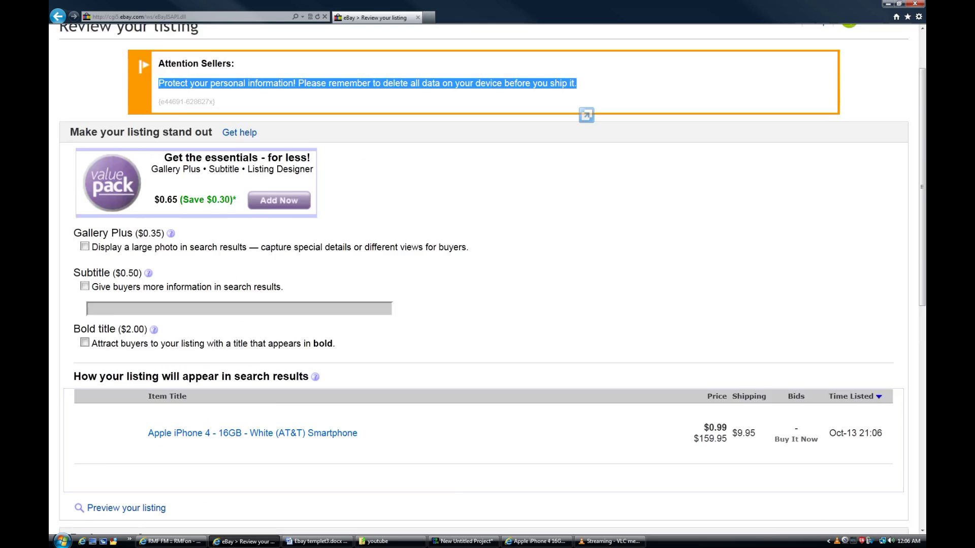
scroll(577, 160, down, 5)
scroll(488, 279, down, 2)
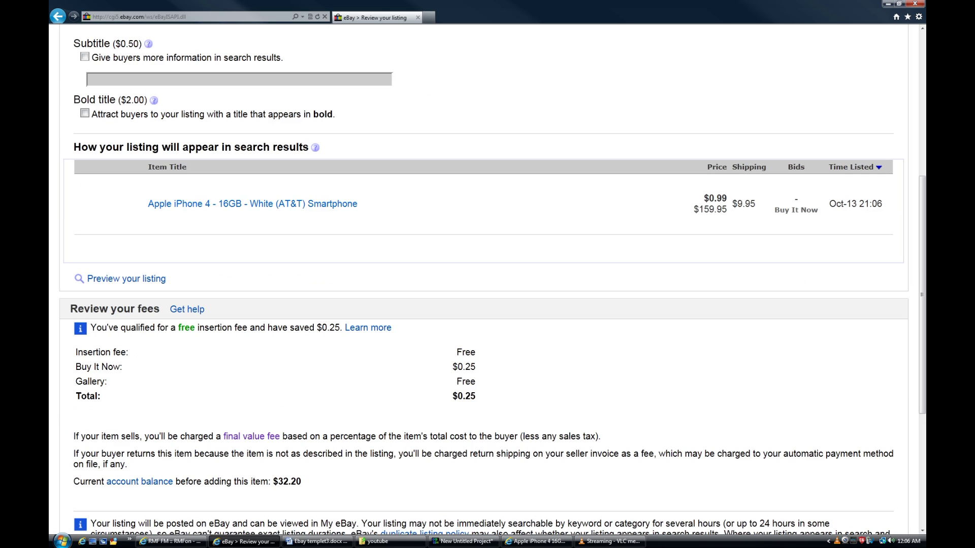
drag(477, 396, 476, 369)
click(451, 396)
click(476, 371)
scroll(476, 371, down, 5)
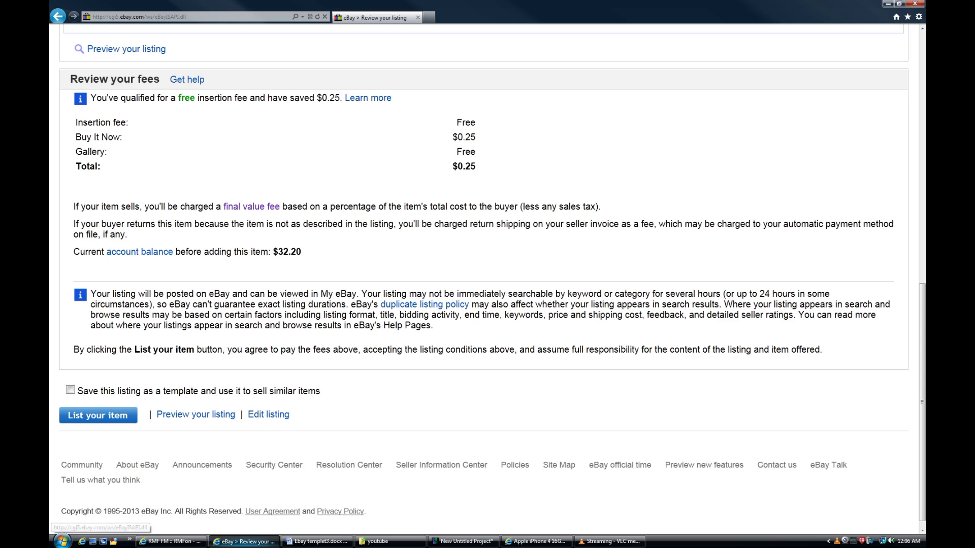
Step: Switch to the already published iPhone 4 listing and look it over from the description up to its photos and prices
click(538, 541)
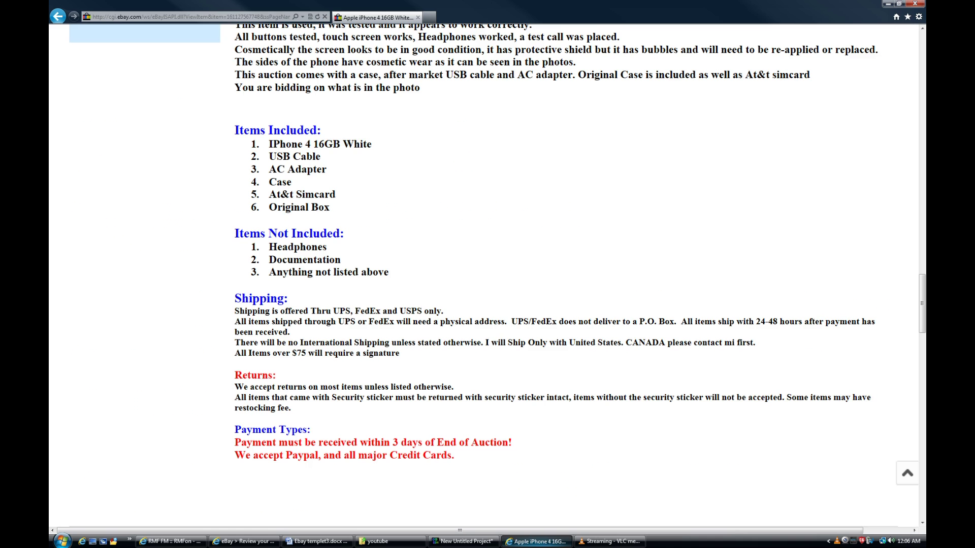
scroll(487, 274, up, 15)
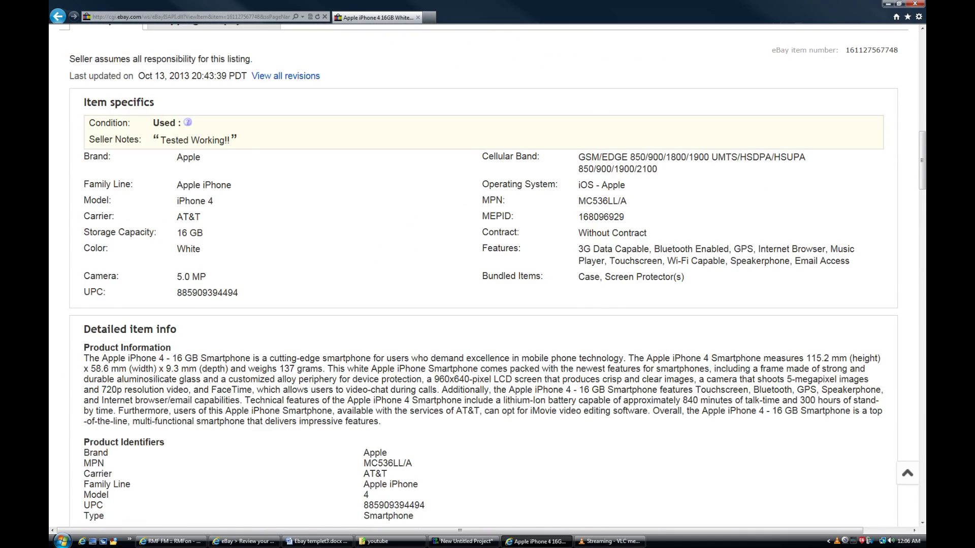
scroll(486, 274, up, 3)
scroll(486, 274, up, 3)
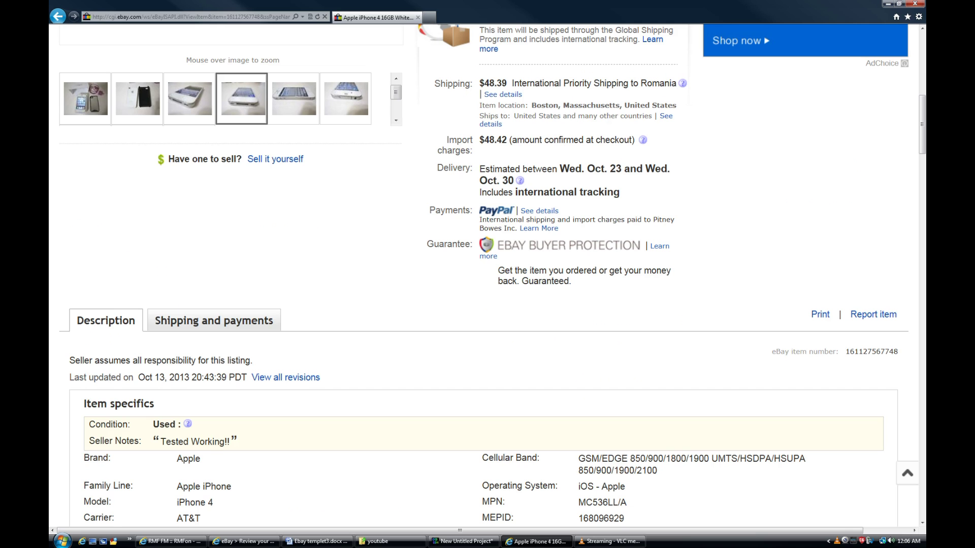
scroll(486, 274, up, 10)
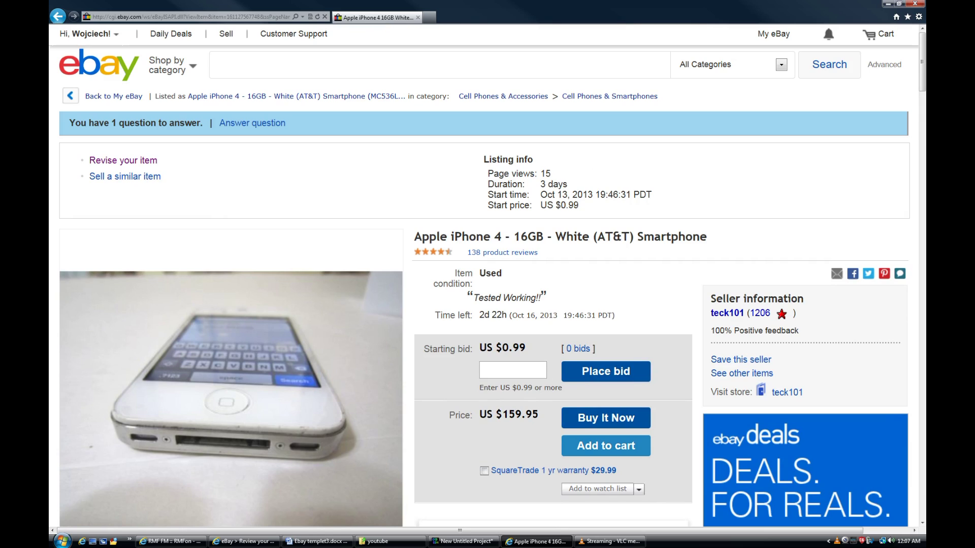
mouse_move(462, 542)
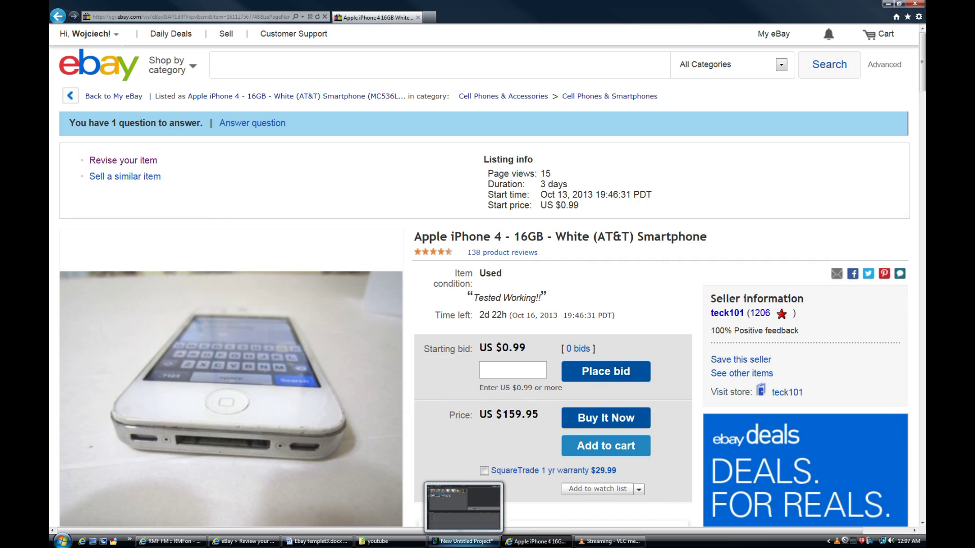